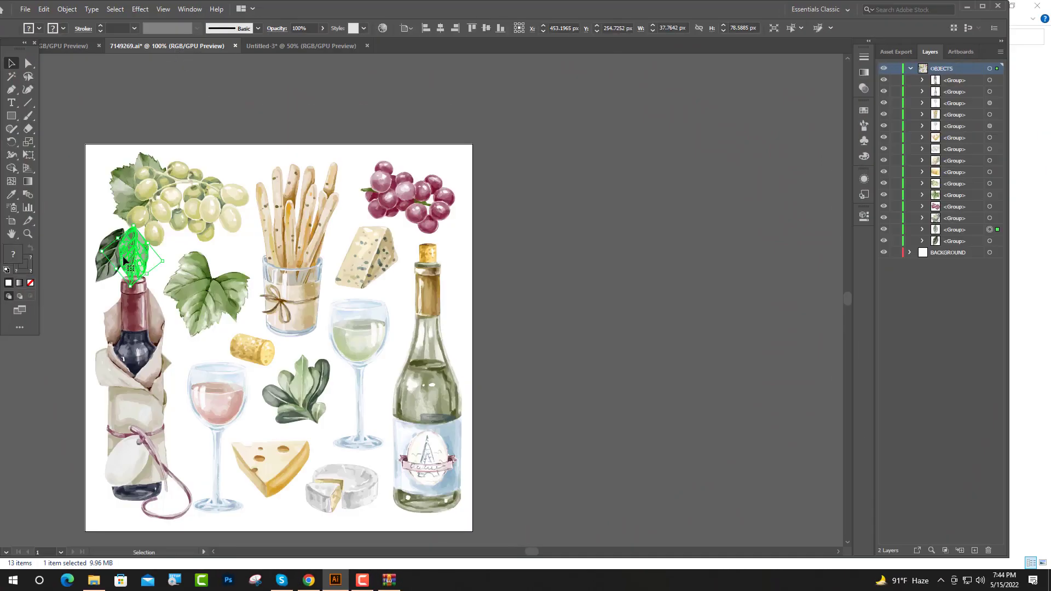
# - Place the dark watercolor leaves at the banner's top-left corner and shrink them to fit
pyautogui.moveTo(122, 255)
pyautogui.mouseDown()
pyautogui.moveTo(109, 268)
pyautogui.moveTo(259, 43)
pyautogui.moveTo(340, 206)
pyautogui.mouseUp()
pyautogui.keyDown('shift'); pyautogui.click(109, 265); pyautogui.keyUp('shift')
pyautogui.click(496, 178)
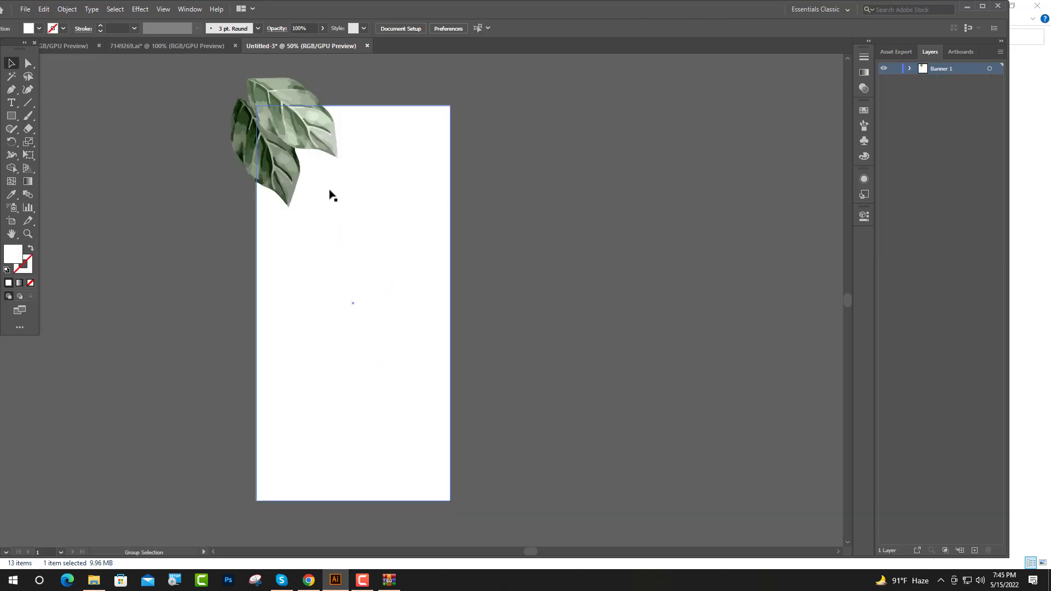
pyautogui.scroll(-2, 330, 236)
pyautogui.scroll(3, 304, 161)
pyautogui.click(303, 160)
pyautogui.click(291, 203)
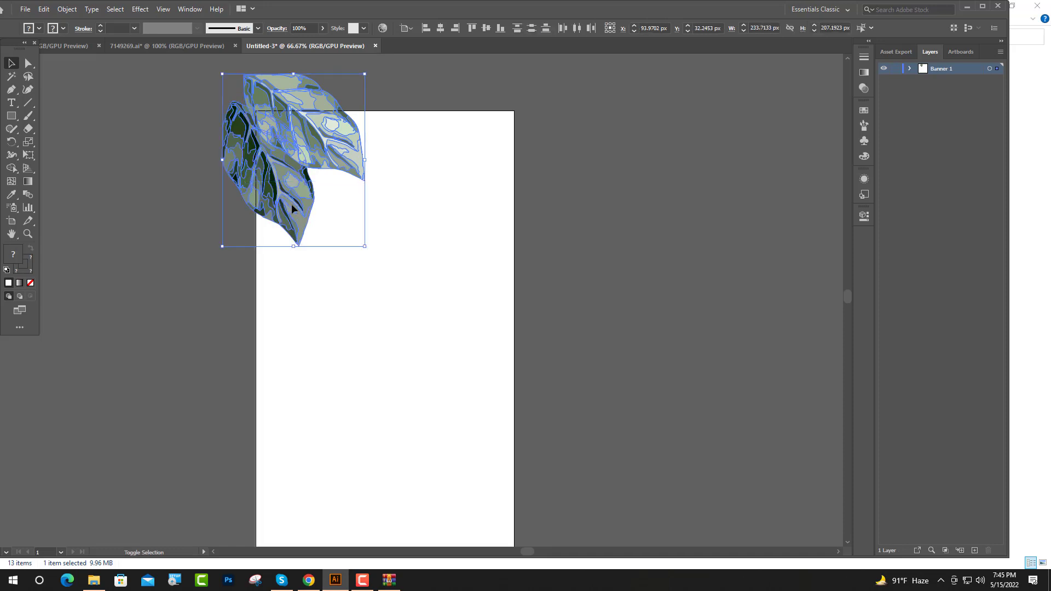
pyautogui.moveTo(366, 247); pyautogui.dragTo(346, 224)
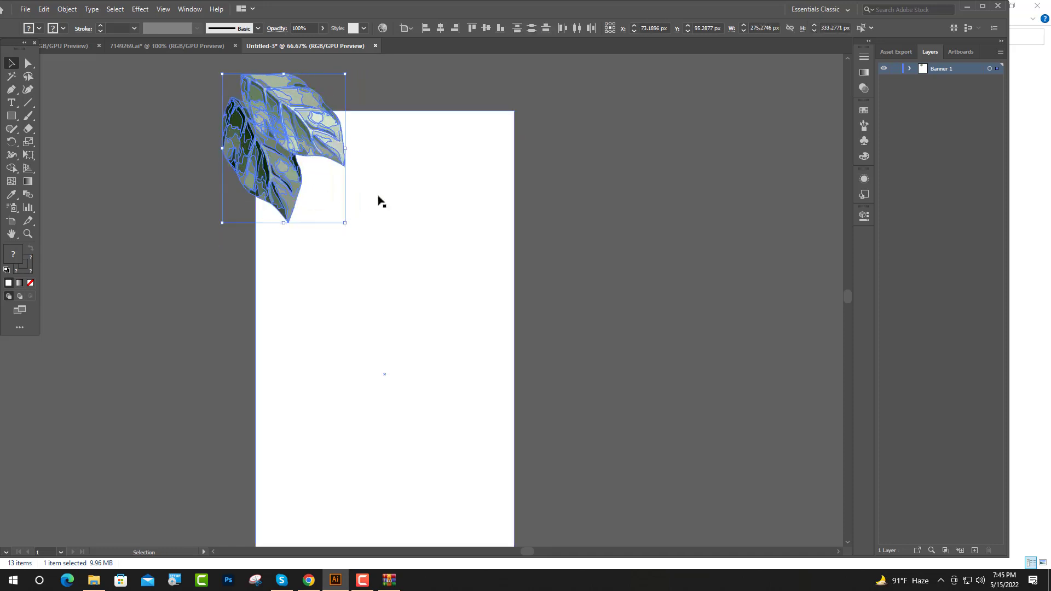
pyautogui.click(419, 99)
pyautogui.scroll(-2, 328, 216)
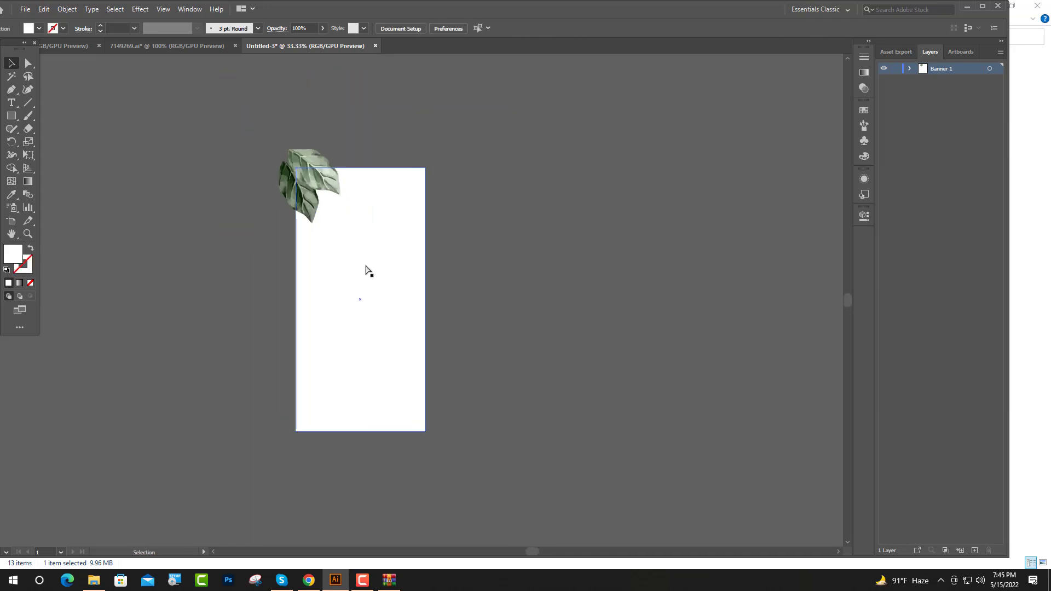
# - Add the grape leaf at the top-right corner, enlarged and tilted
pyautogui.click(228, 49)
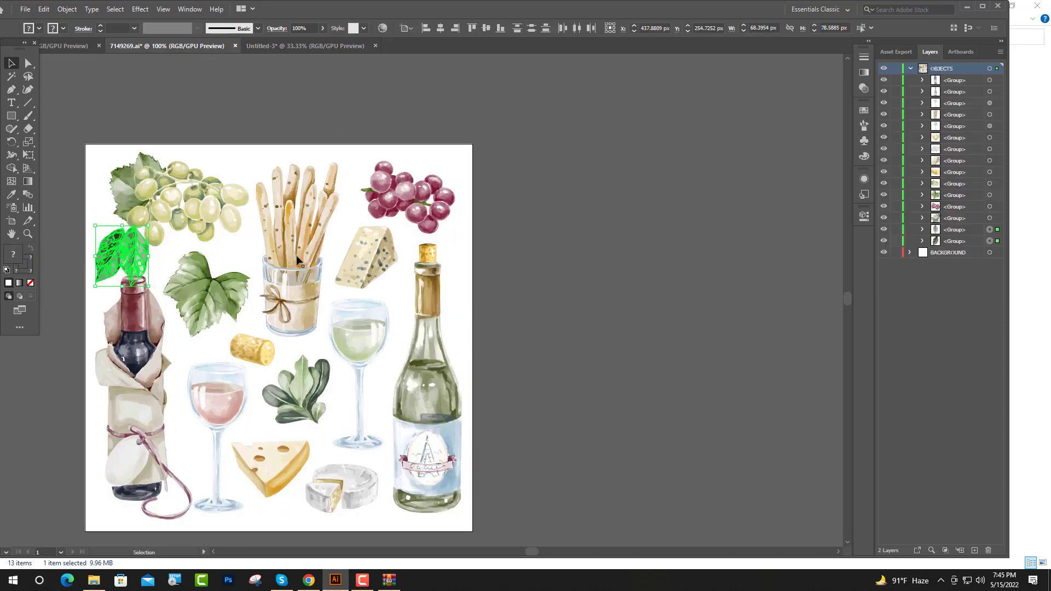
pyautogui.moveTo(228, 292)
pyautogui.mouseDown()
pyautogui.moveTo(316, 48)
pyautogui.moveTo(452, 212)
pyautogui.moveTo(429, 190)
pyautogui.mouseUp()
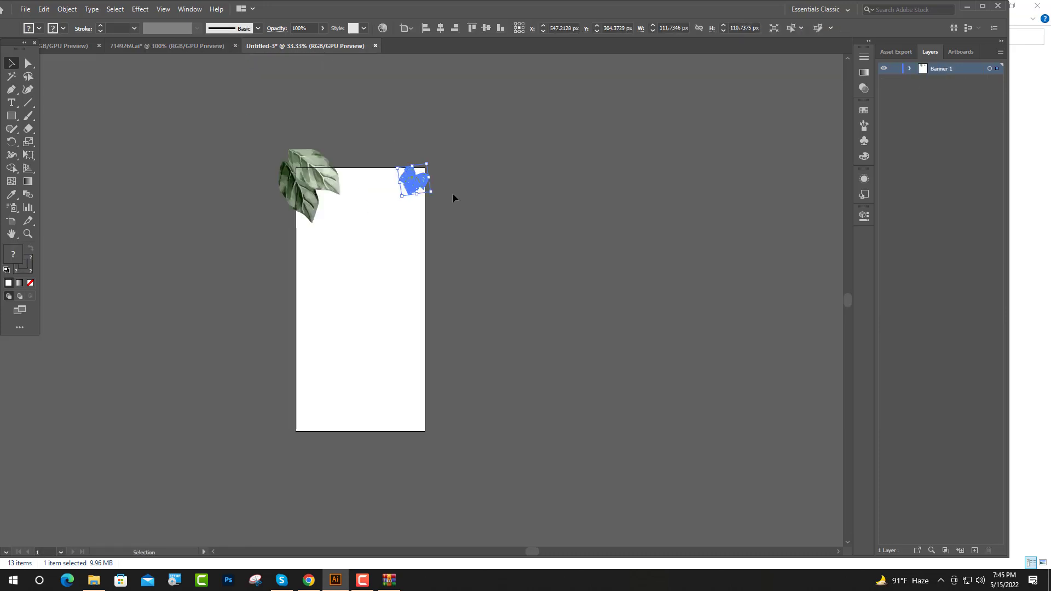
pyautogui.hotkey('ctrl', '1')
pyautogui.moveTo(452, 115); pyautogui.dragTo(507, 70)
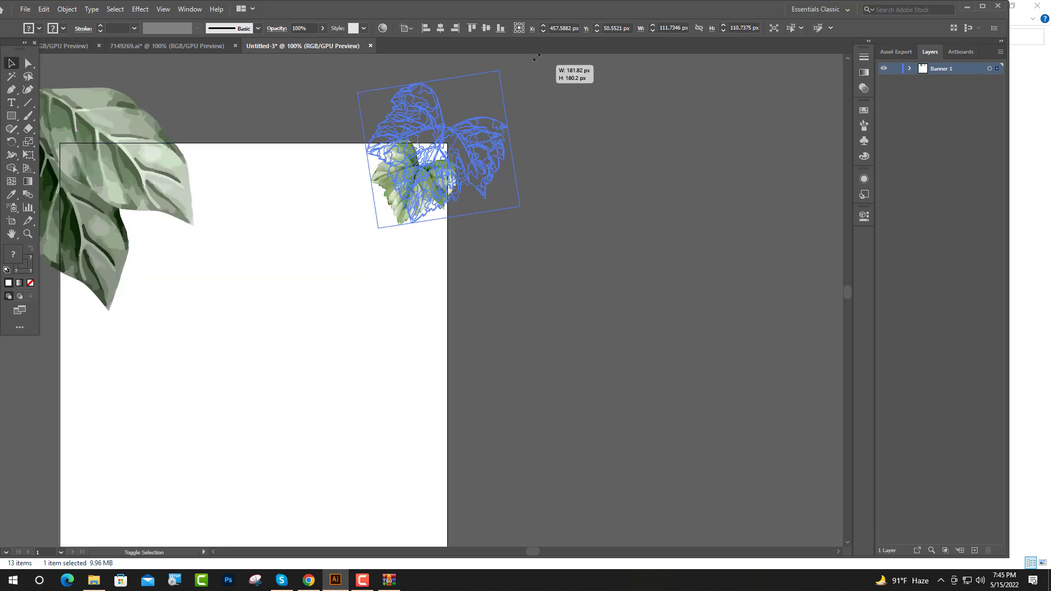
pyautogui.moveTo(536, 213); pyautogui.dragTo(522, 249)
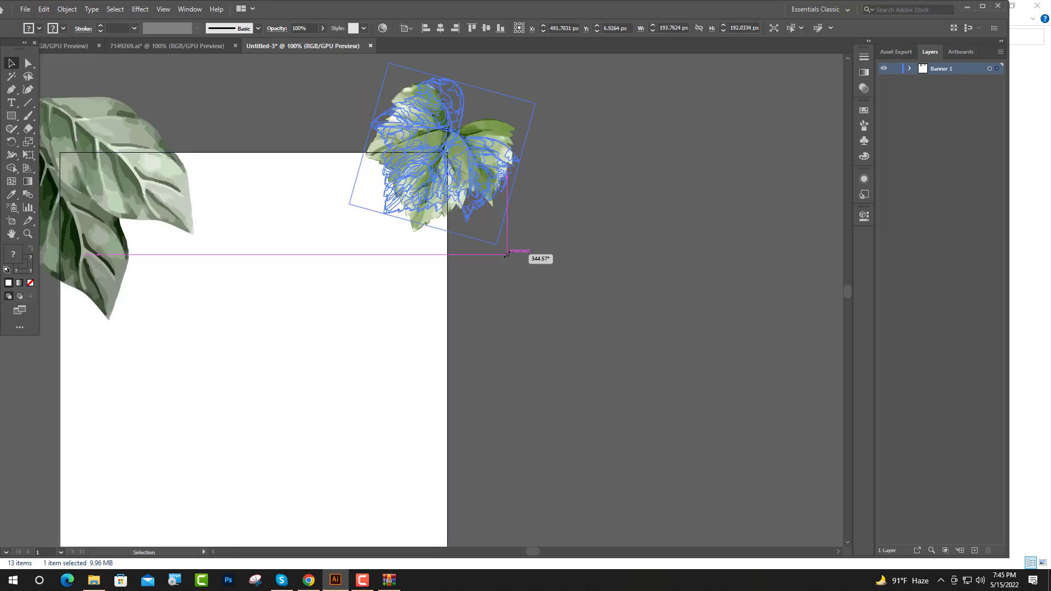
pyautogui.click(573, 233)
pyautogui.hotkey('ctrl', '-')
pyautogui.hotkey('ctrl', '-')
pyautogui.hotkey('ctrl', '+')
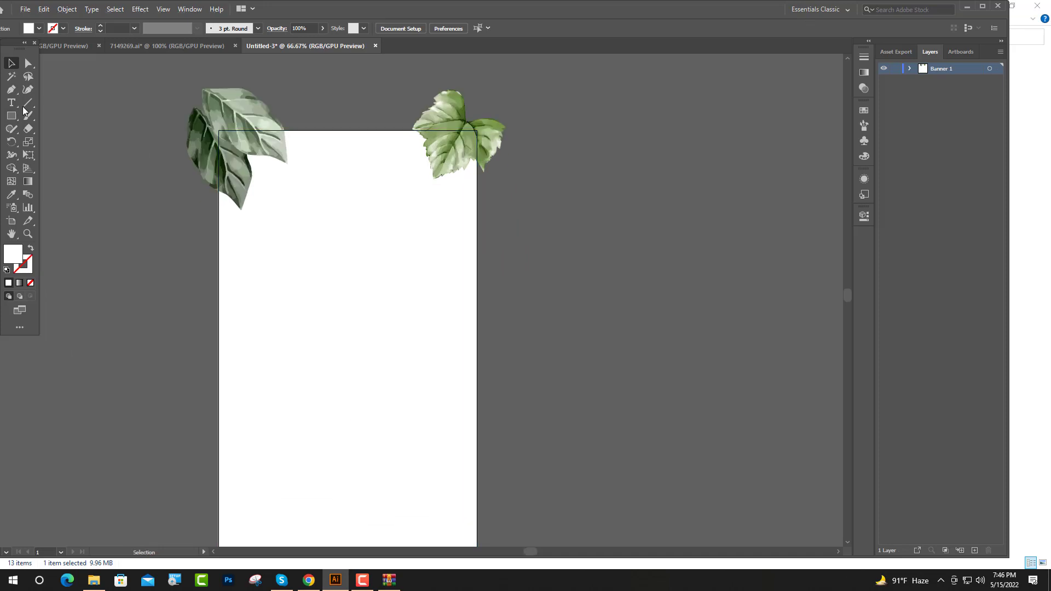
# - Place the small leafy plant along the banner's bottom edge
pyautogui.click(188, 45)
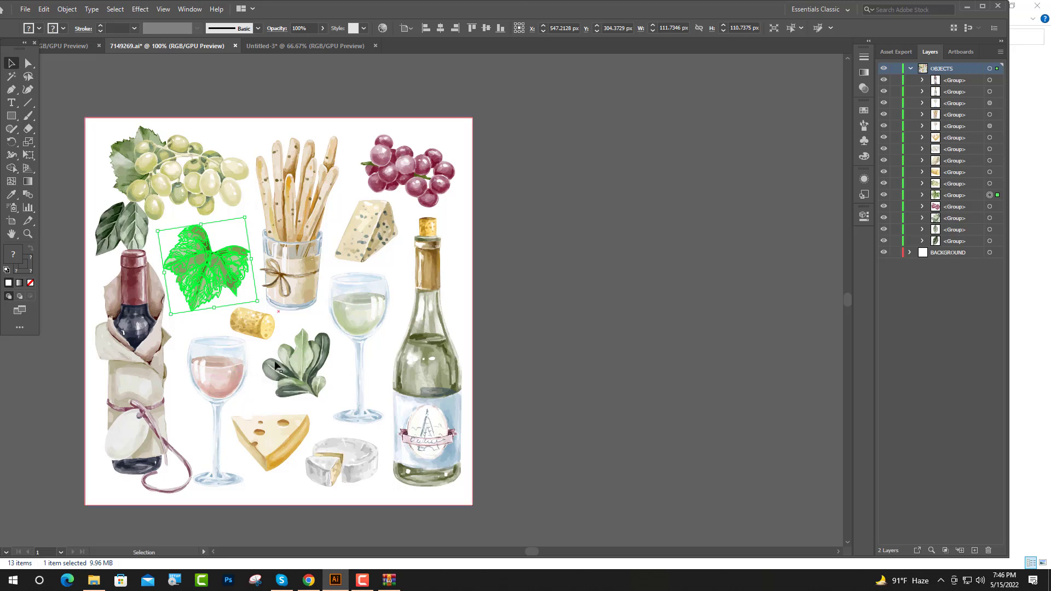
pyautogui.click(293, 370)
pyautogui.moveTo(293, 370)
pyautogui.mouseDown()
pyautogui.moveTo(412, 365)
pyautogui.moveTo(339, 484)
pyautogui.mouseUp()
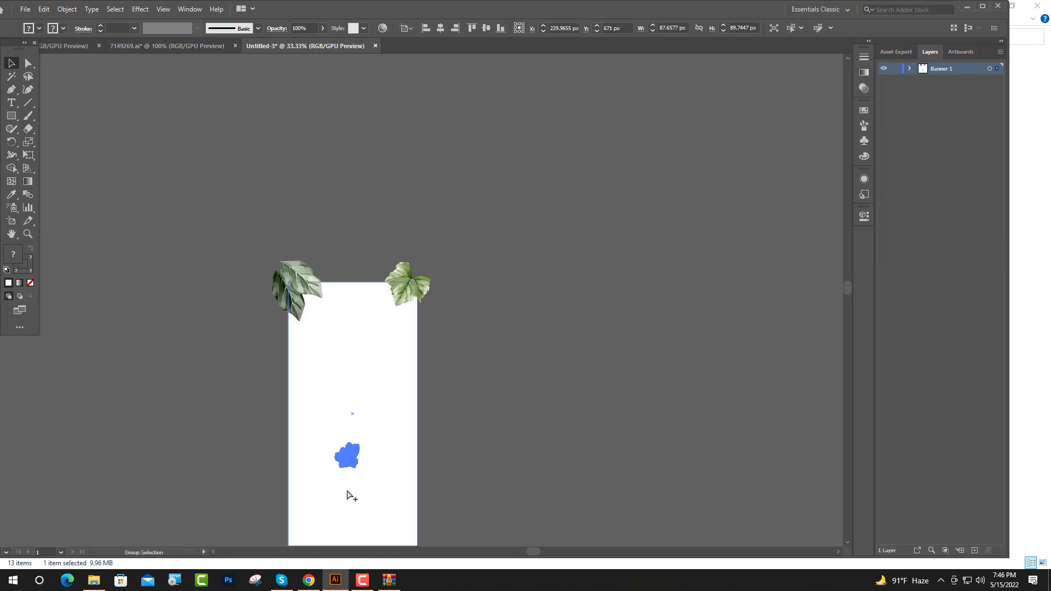
pyautogui.moveTo(343, 420); pyautogui.dragTo(361, 387)
pyautogui.click(542, 393)
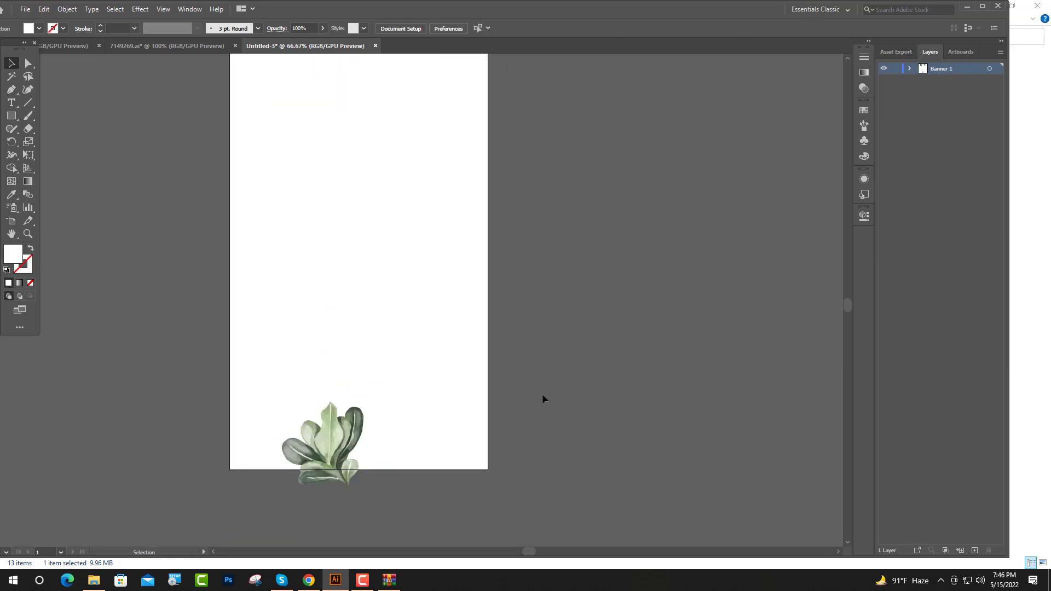
# - Place the brie wheel beside the leafy plant at the bottom
pyautogui.click(186, 48)
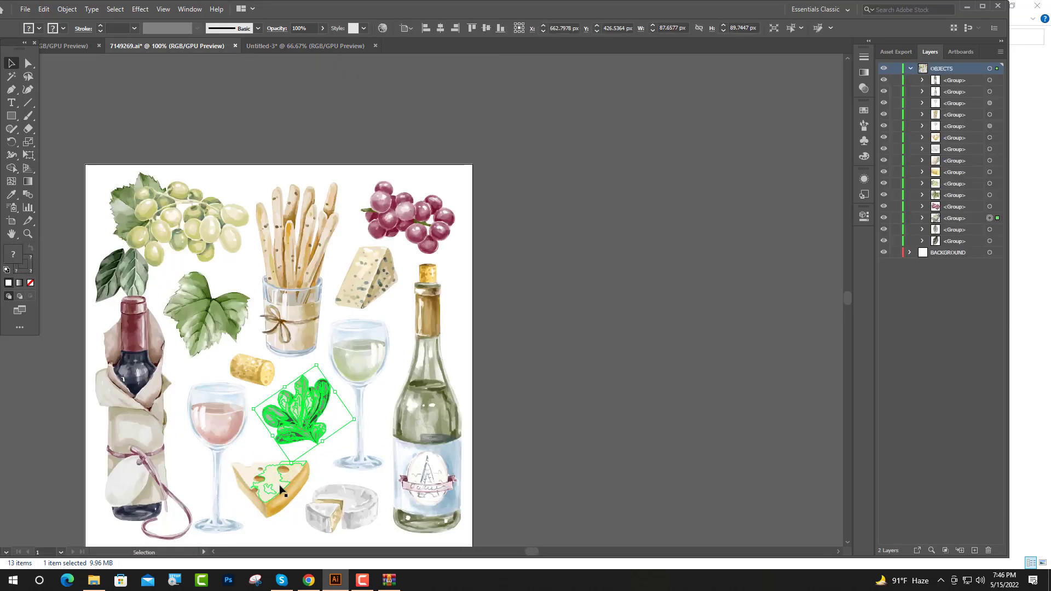
pyautogui.moveTo(339, 520); pyautogui.dragTo(385, 487)
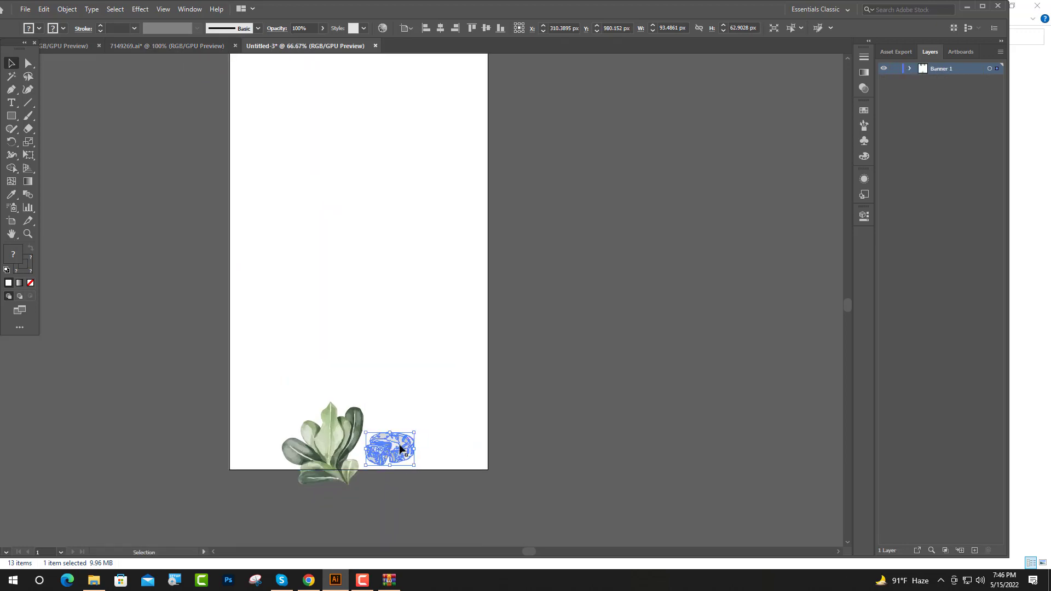
pyautogui.moveTo(385, 487); pyautogui.dragTo(404, 462)
pyautogui.hotkey('ctrl', '-')
pyautogui.hotkey('ctrl', '-')
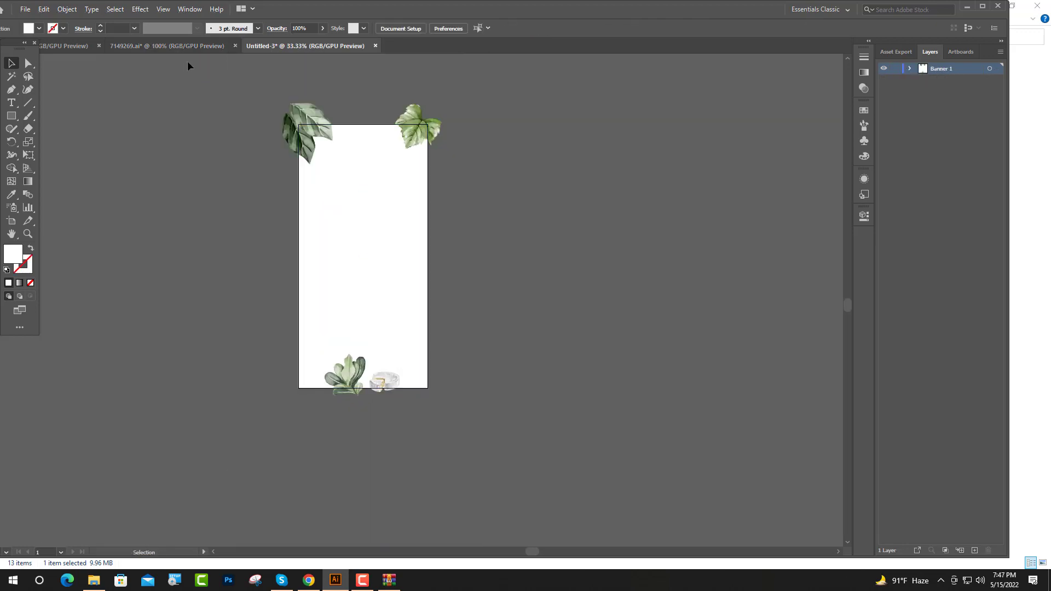
# - Add the blue cheese wedge and bring the brie in front of it
pyautogui.click(195, 45)
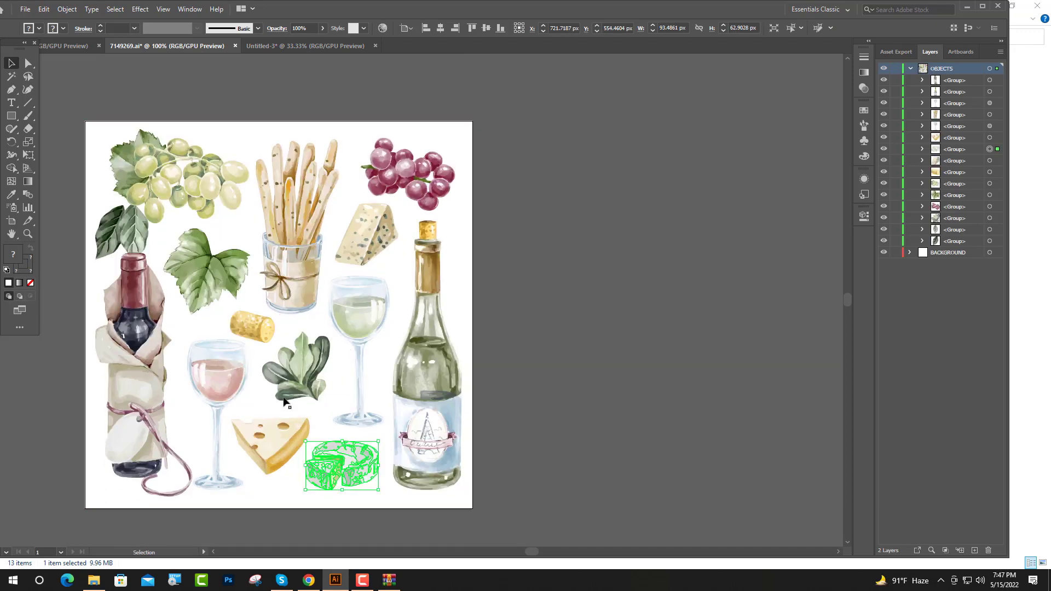
pyautogui.moveTo(365, 240)
pyautogui.mouseDown()
pyautogui.moveTo(205, 68)
pyautogui.moveTo(350, 364)
pyautogui.mouseUp()
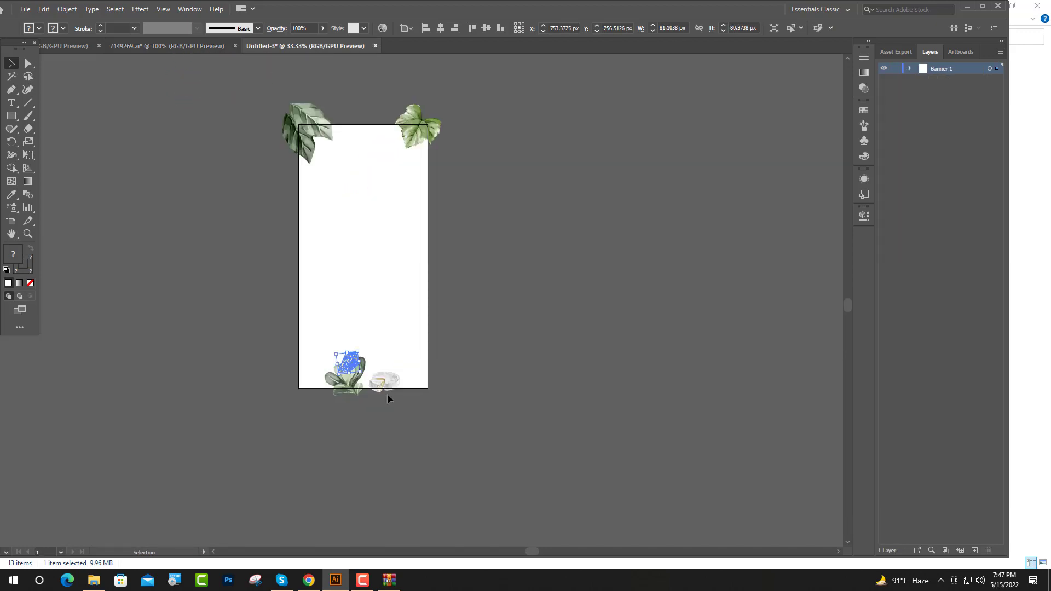
pyautogui.hotkey('ctrl', '1')
pyautogui.rightClick(462, 377)
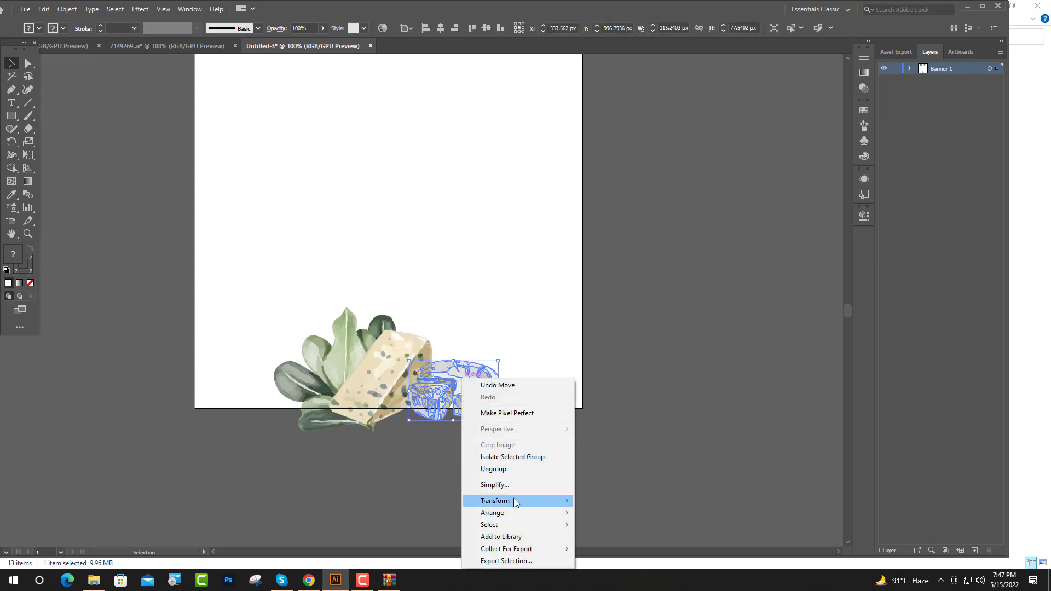
pyautogui.moveTo(492, 512)
pyautogui.click(617, 514)
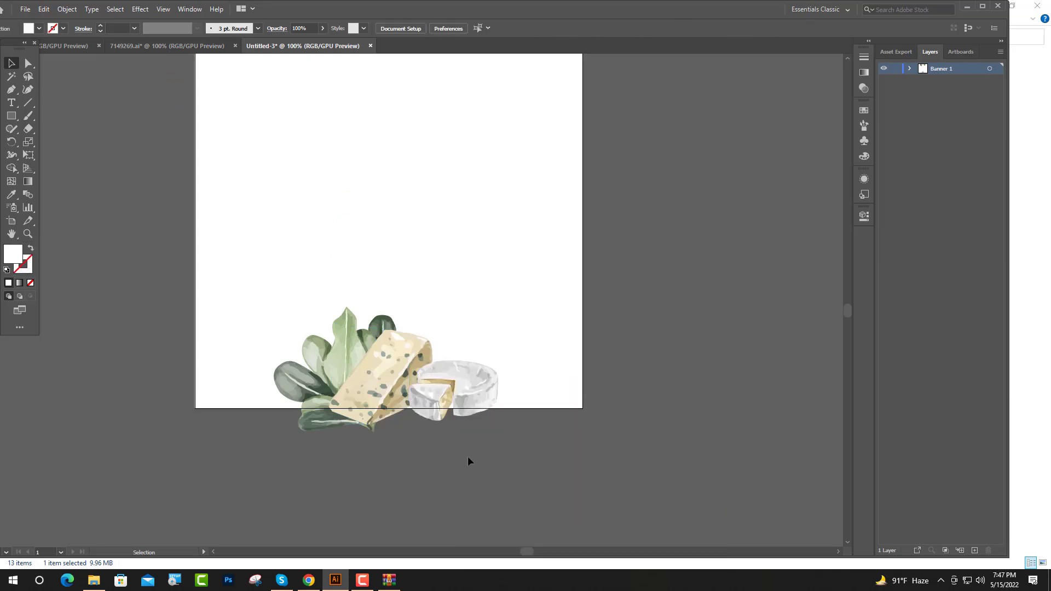
pyautogui.scroll(2, 382, 392)
pyautogui.scroll(1, 381, 391)
pyautogui.scroll(1, 381, 392)
pyautogui.scroll(-2, 382, 392)
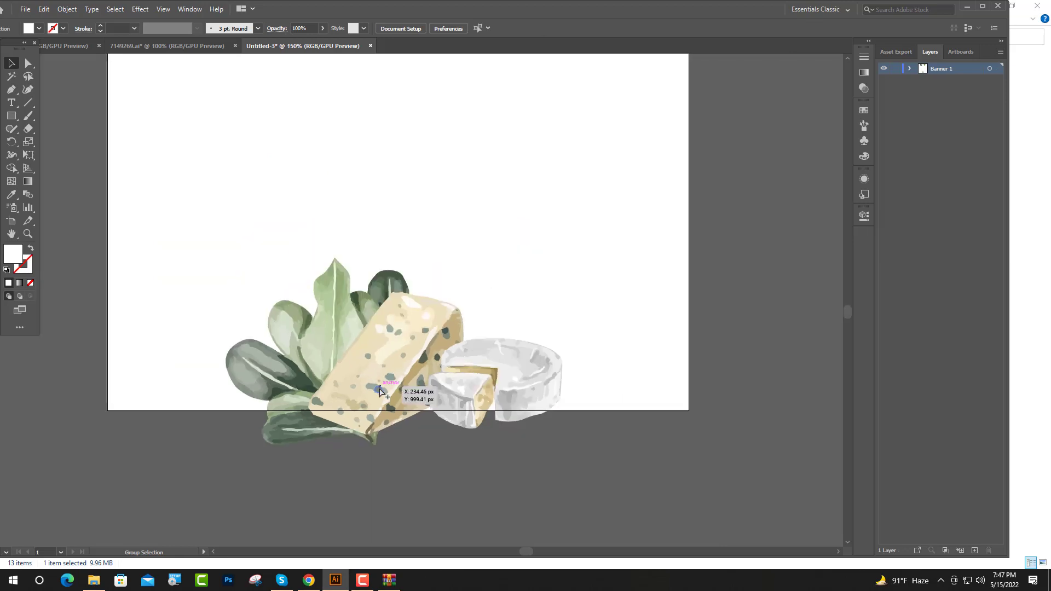
pyautogui.click(167, 46)
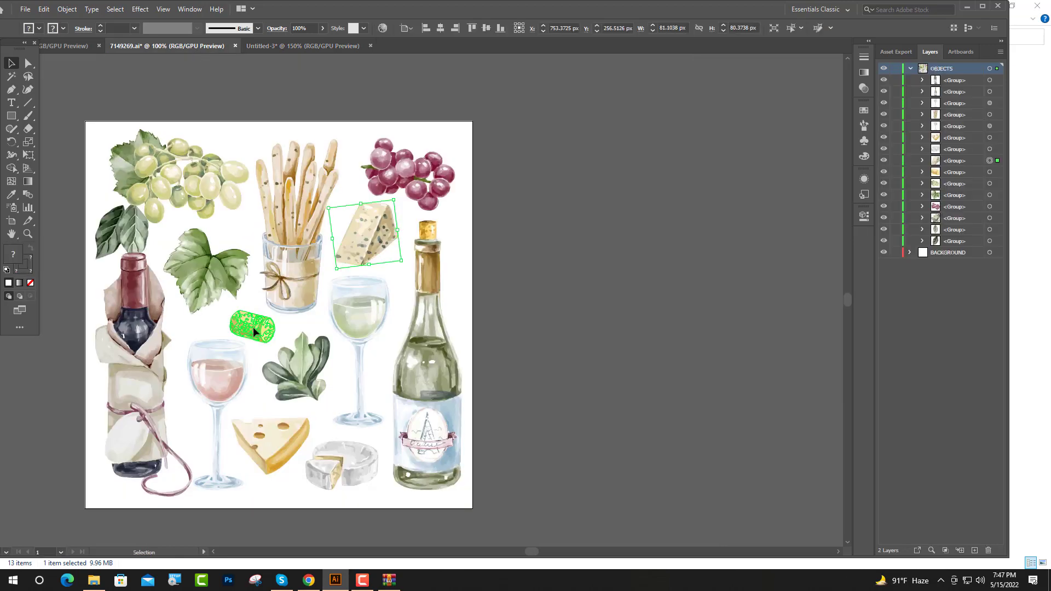
# - Add the cork and the red grape bunch to the banner's bottom cluster
pyautogui.moveTo(253, 327)
pyautogui.mouseDown()
pyautogui.moveTo(241, 252)
pyautogui.moveTo(438, 309)
pyautogui.mouseUp()
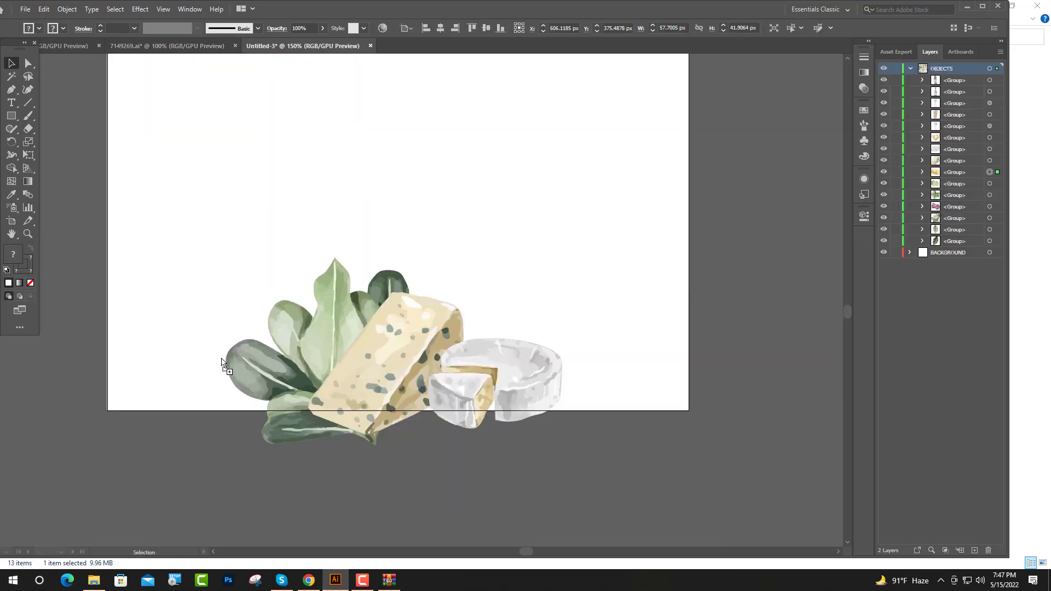
pyautogui.moveTo(224, 364); pyautogui.dragTo(232, 359)
pyautogui.click(163, 48)
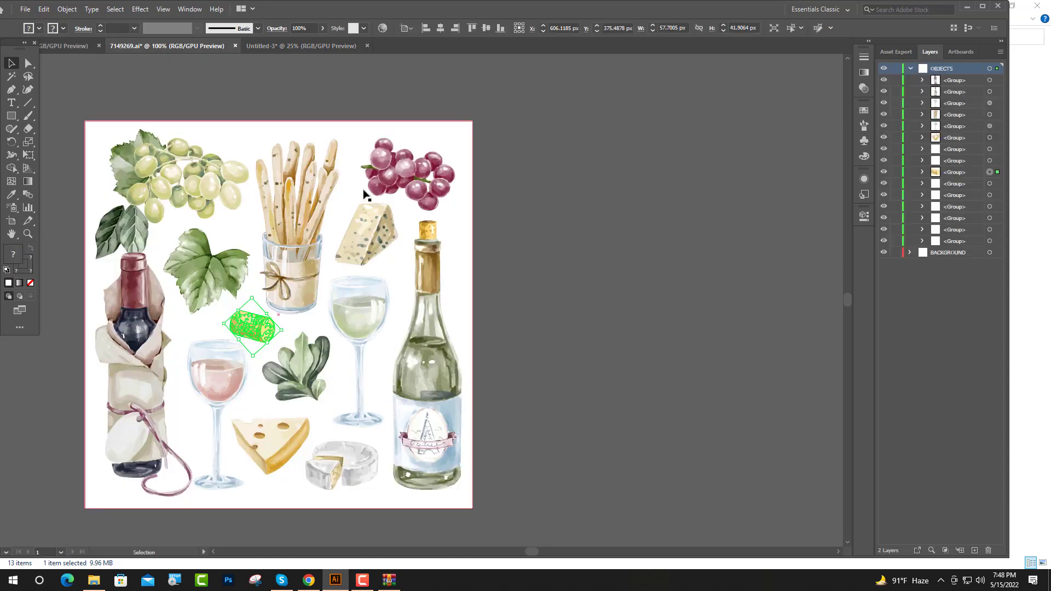
pyautogui.moveTo(365, 194)
pyautogui.mouseDown()
pyautogui.moveTo(371, 381)
pyautogui.moveTo(364, 372)
pyautogui.moveTo(409, 334)
pyautogui.moveTo(362, 385)
pyautogui.mouseUp()
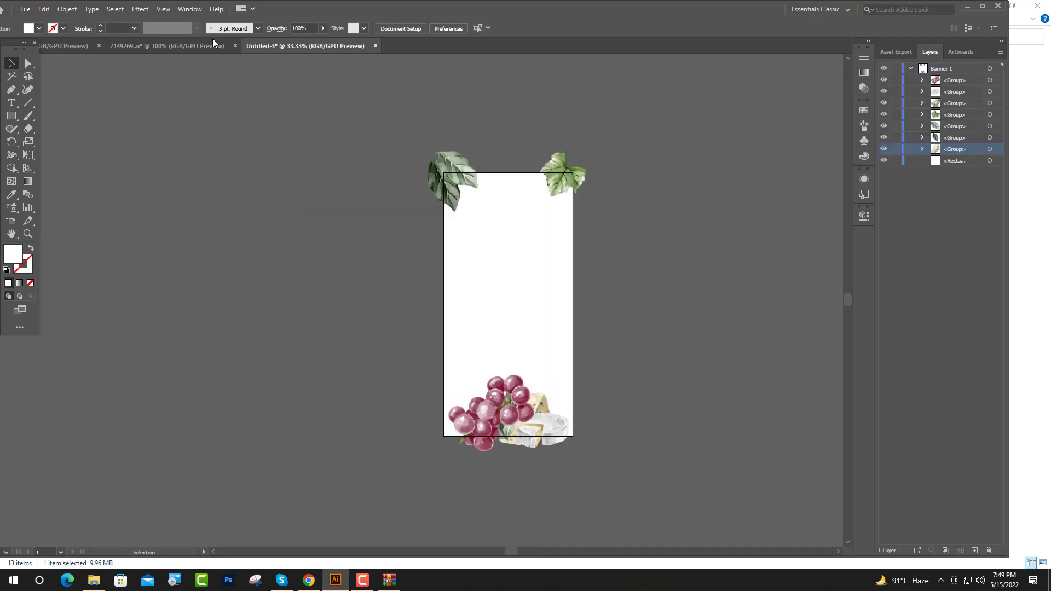
# - Place a grape leaf beside the red grapes
pyautogui.click(213, 46)
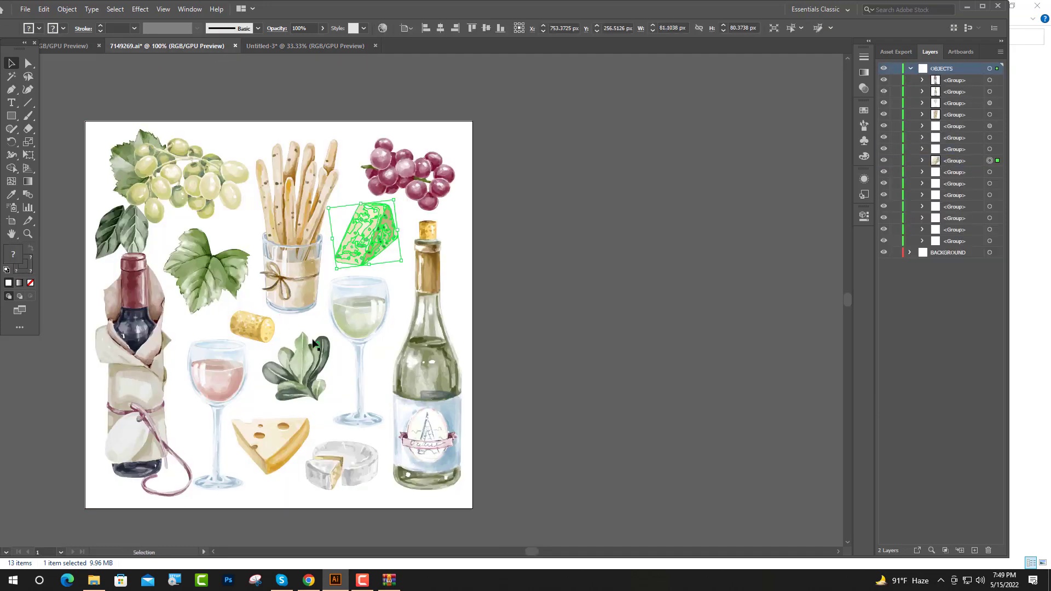
pyautogui.click(224, 378)
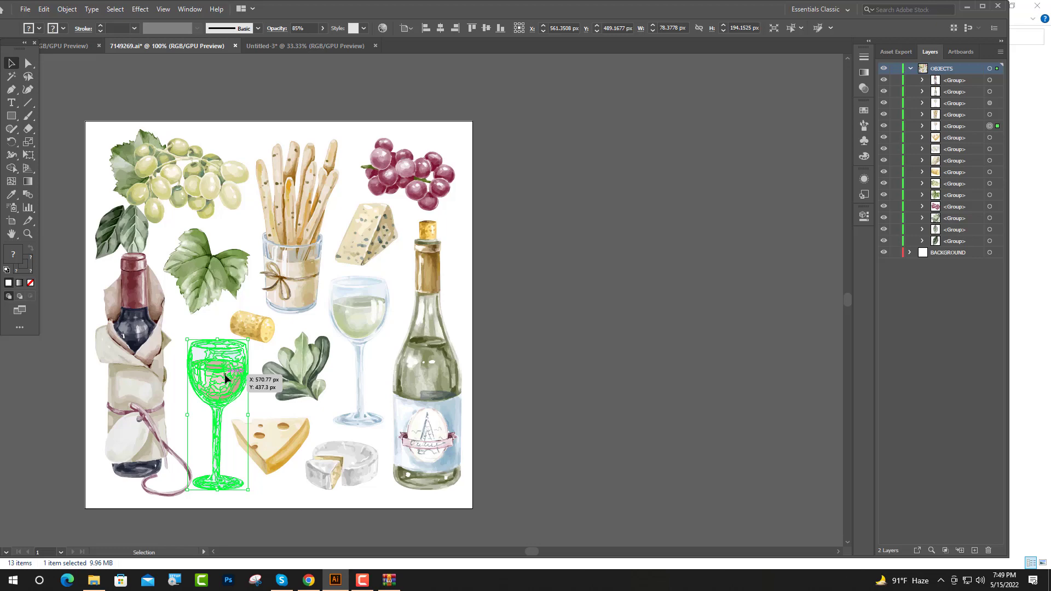
pyautogui.moveTo(213, 274)
pyautogui.mouseDown()
pyautogui.moveTo(237, 48)
pyautogui.moveTo(290, 46)
pyautogui.mouseUp()
pyautogui.moveTo(467, 398); pyautogui.dragTo(468, 399)
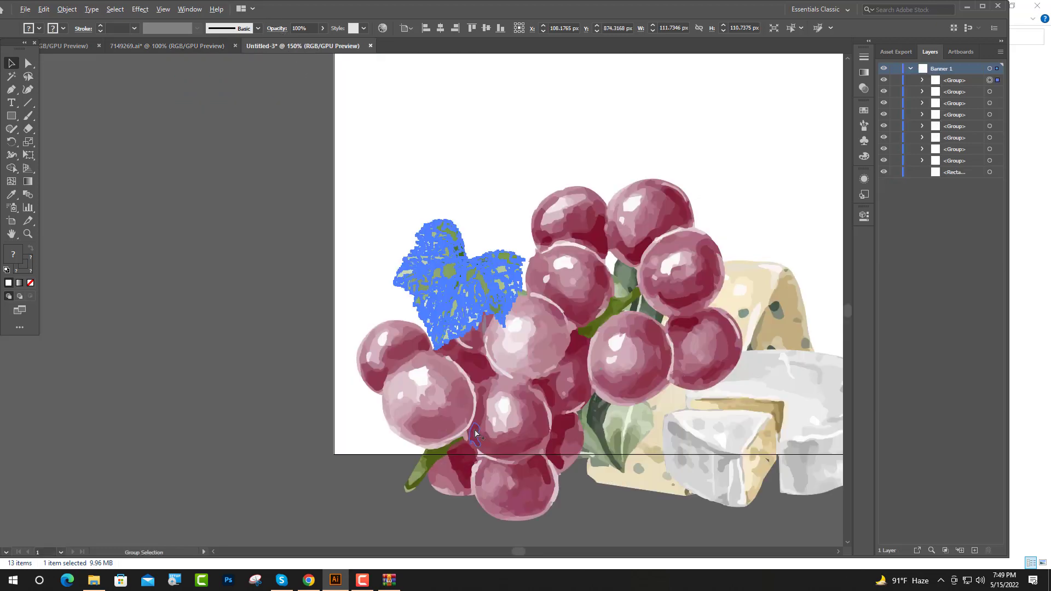
pyautogui.scroll(4, 471, 404)
pyautogui.scroll(-5, 517, 207)
pyautogui.click(503, 274)
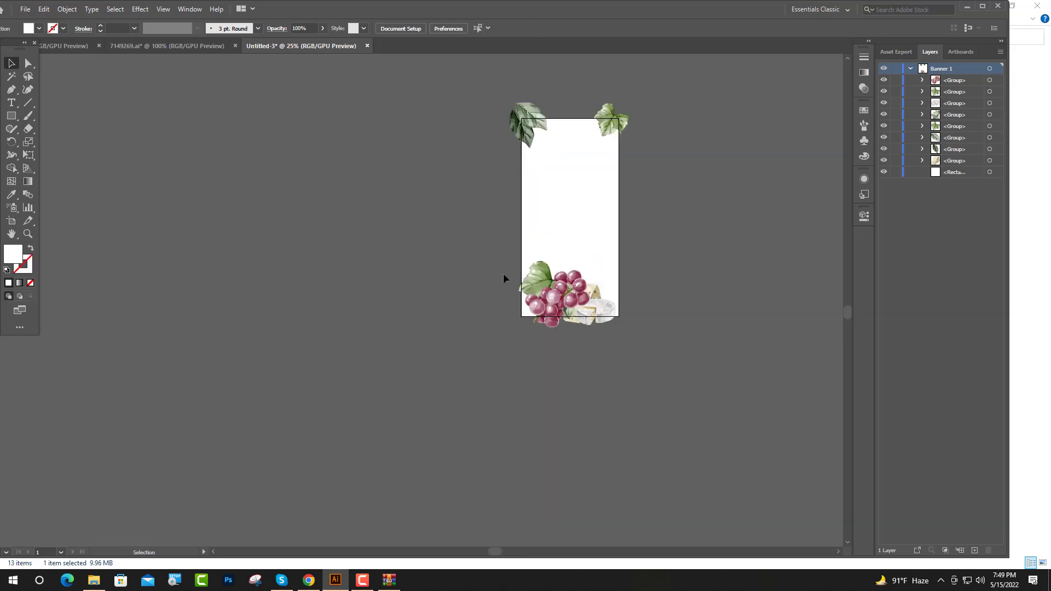
# - Place the rosé wine glass over the grapes
pyautogui.click(198, 46)
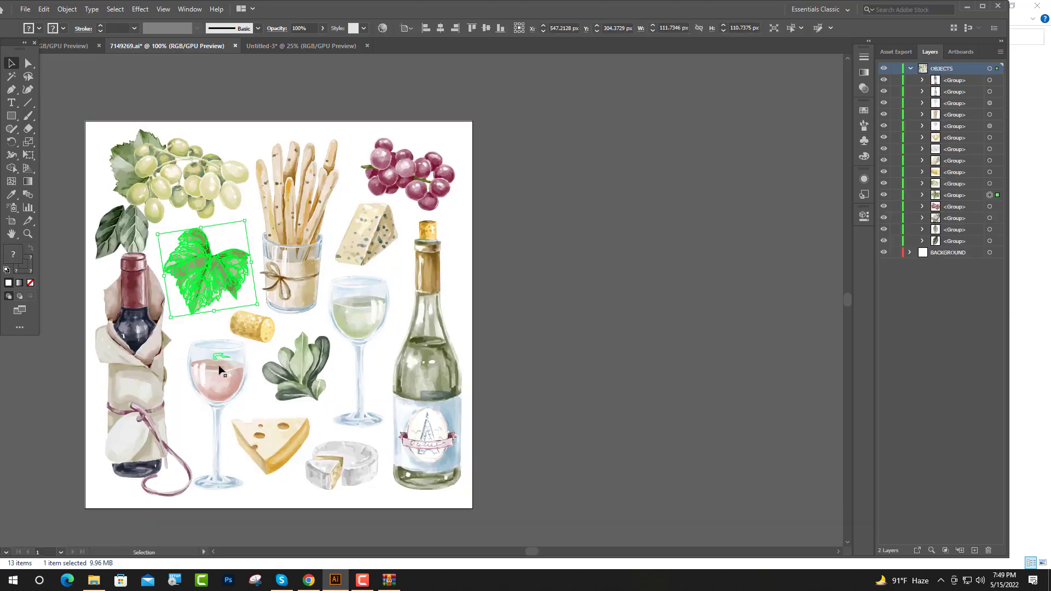
pyautogui.moveTo(222, 384); pyautogui.dragTo(299, 43)
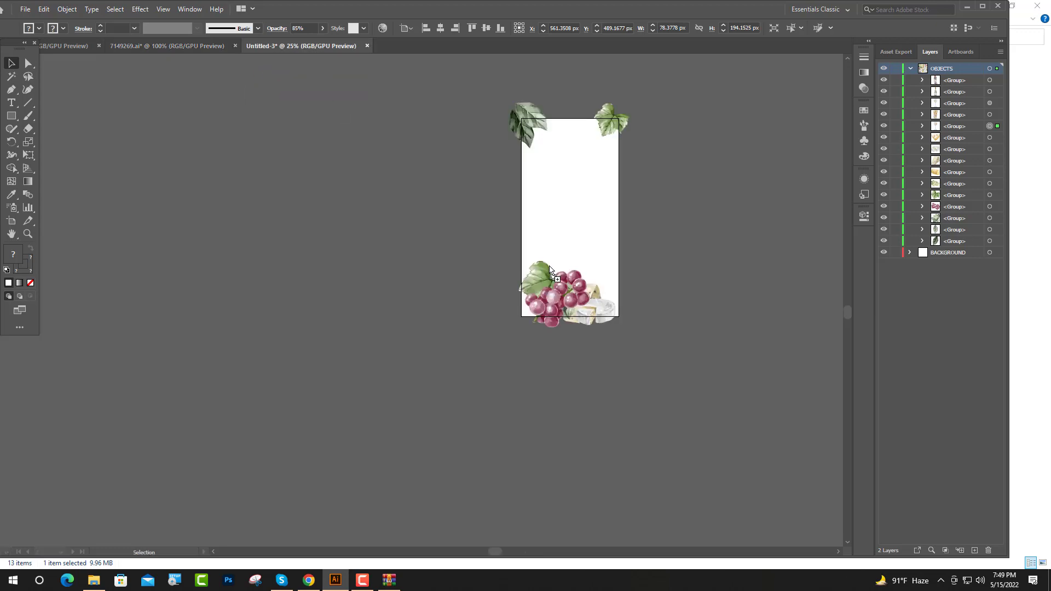
pyautogui.moveTo(550, 270); pyautogui.dragTo(547, 271)
pyautogui.hotkey('ctrl', '=')
pyautogui.click(708, 278)
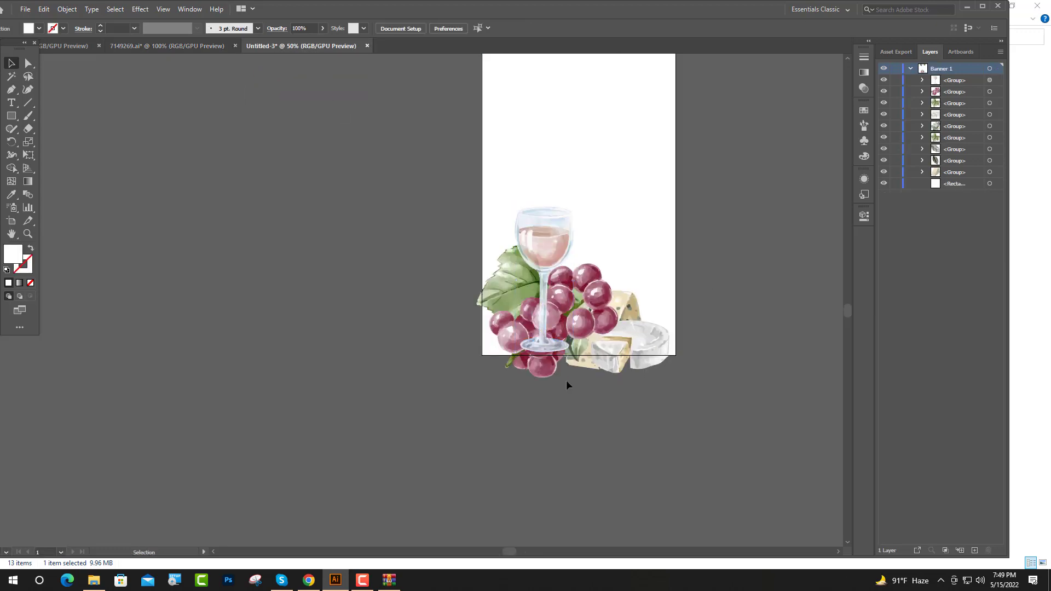
# - Place the wrapped wine bottle at the banner's lower-left corner
pyautogui.click(140, 43)
pyautogui.click(142, 392)
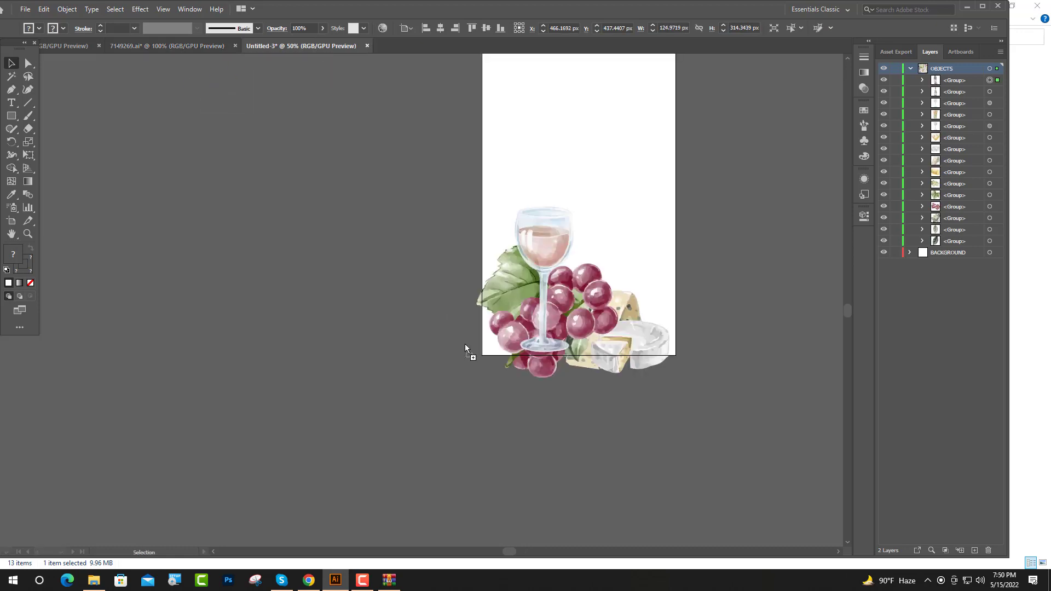
pyautogui.moveTo(141, 392); pyautogui.dragTo(375, 299)
pyautogui.hotkey('ctrl', '-')
pyautogui.hotkey('ctrl', '-')
pyautogui.hotkey('ctrl', '-')
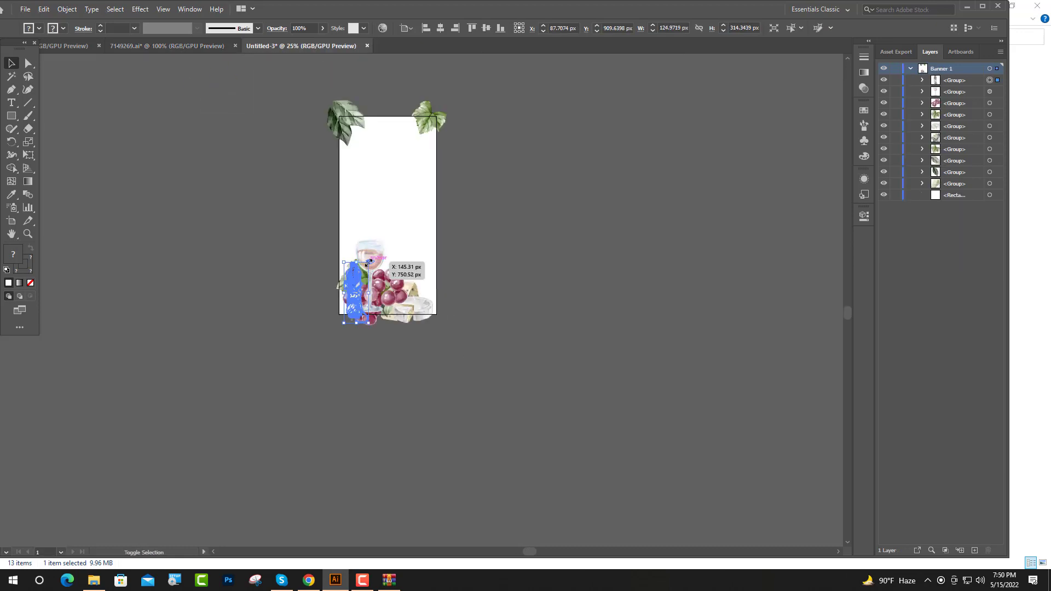
pyautogui.hotkey('ctrl', '=')
pyautogui.hotkey('ctrl', '=')
pyautogui.click(680, 265)
# - Hang the pale green grape bunch over the top-right grape leaf
pyautogui.hotkey('ctrl', '=')
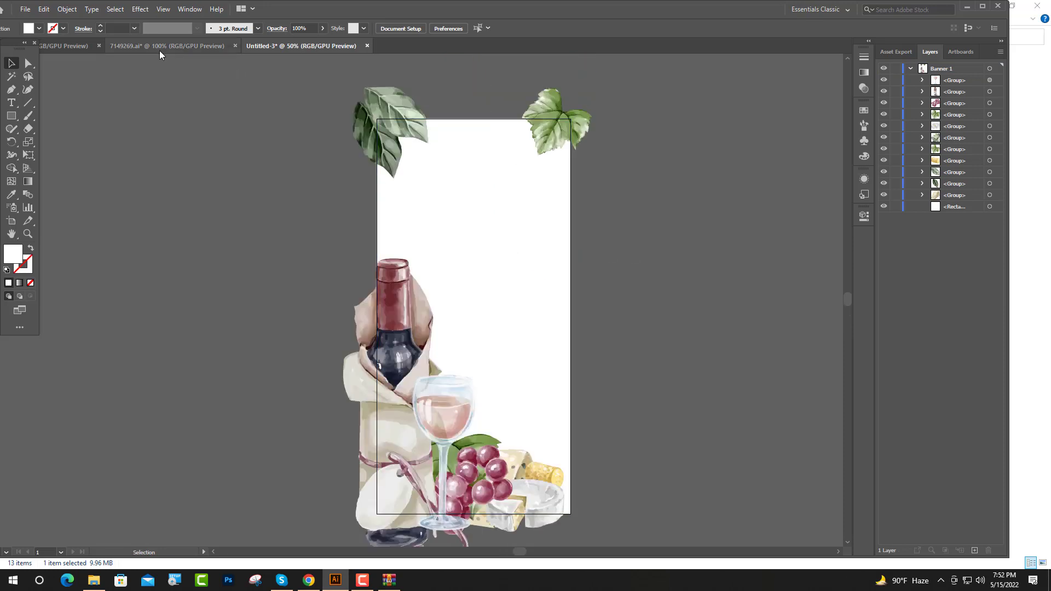
pyautogui.click(157, 46)
pyautogui.moveTo(181, 175); pyautogui.dragTo(304, 41)
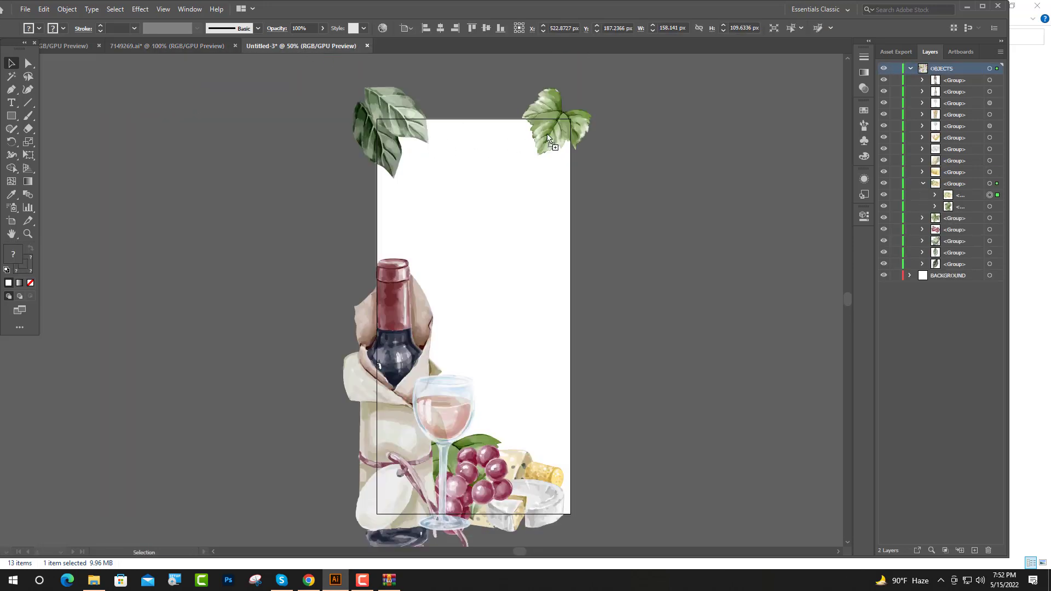
pyautogui.moveTo(548, 138); pyautogui.dragTo(548, 138)
pyautogui.scroll(2, 603, 181)
pyautogui.scroll(5, 557, 178)
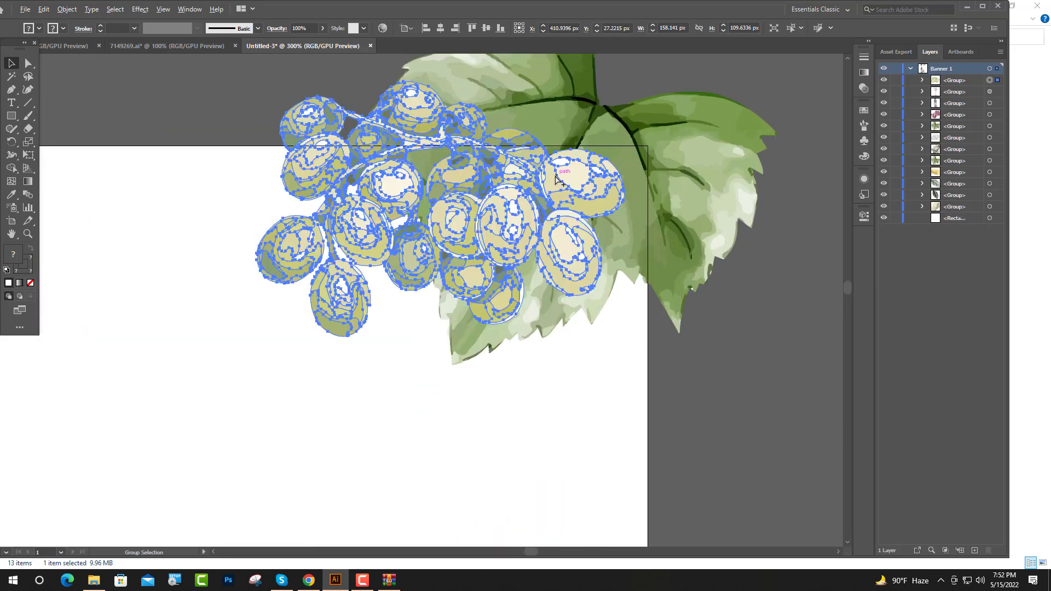
pyautogui.scroll(3, 624, 182)
pyautogui.scroll(3, 605, 211)
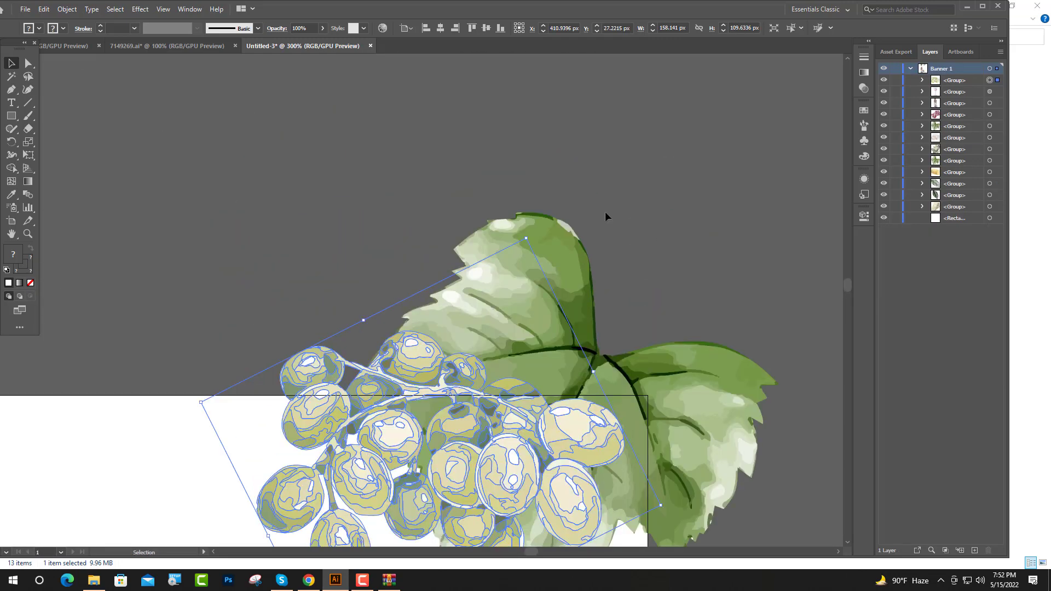
pyautogui.scroll(-5, 604, 389)
pyautogui.click(359, 336)
pyautogui.scroll(-3, 572, 471)
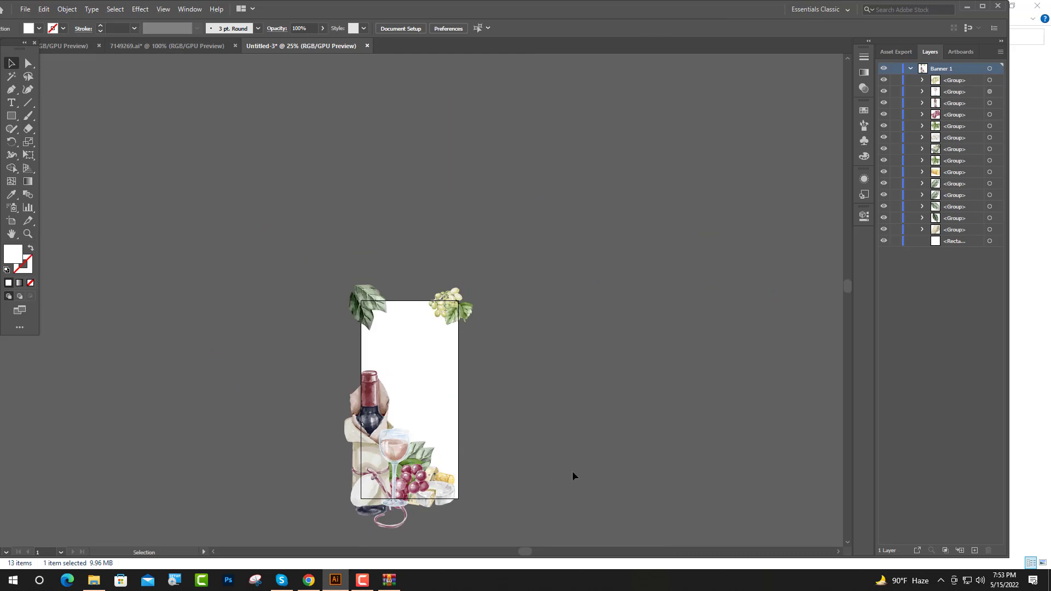
# - Duplicate the white banner rectangle in place and bring the copy to the front
pyautogui.click(988, 242)
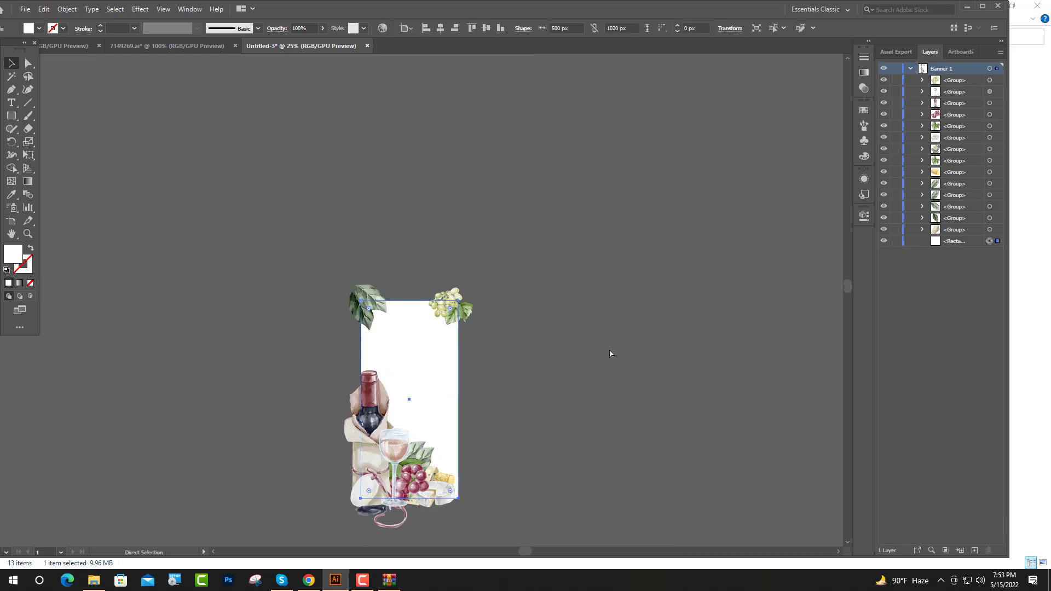
pyautogui.hotkey('ctrl', 'c')
pyautogui.hotkey('ctrl', 'f')
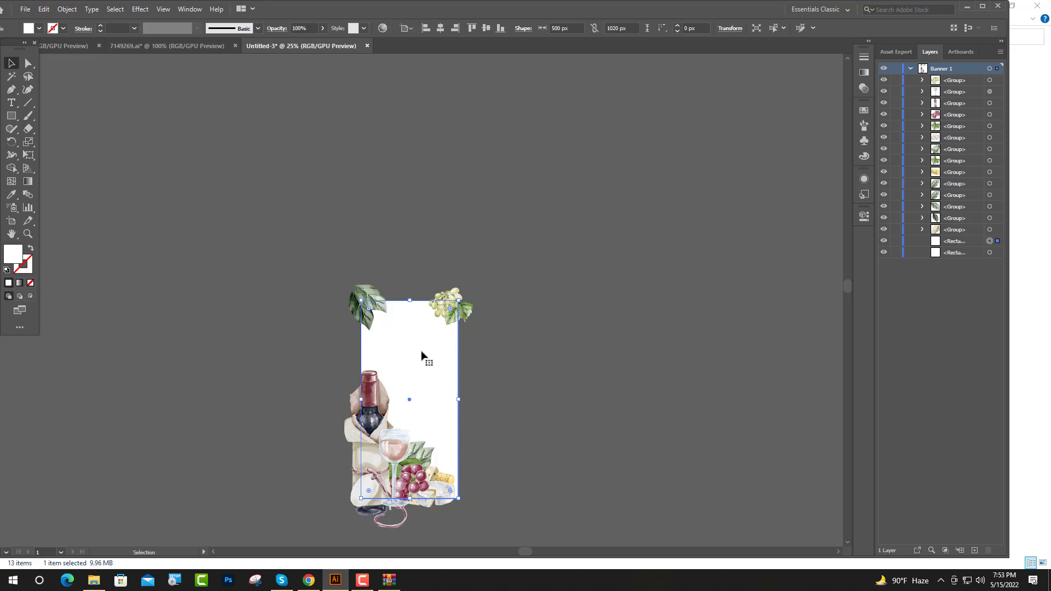
pyautogui.rightClick(421, 352)
pyautogui.click(595, 288)
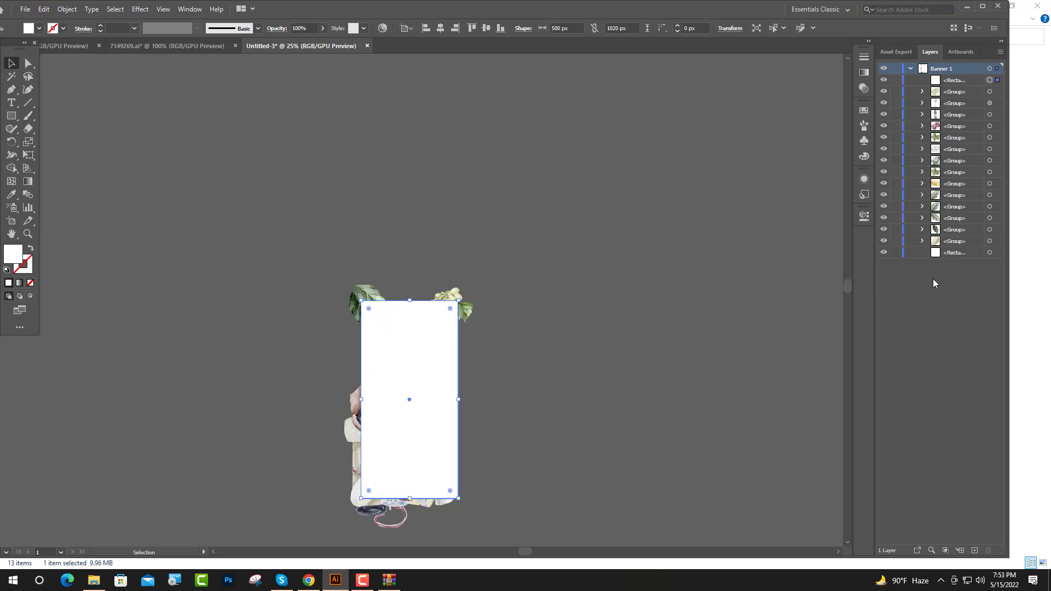
# - Clip all artwork to the front rectangle, leaving the background rectangle out
pyautogui.hotkey('ctrl', 'a')
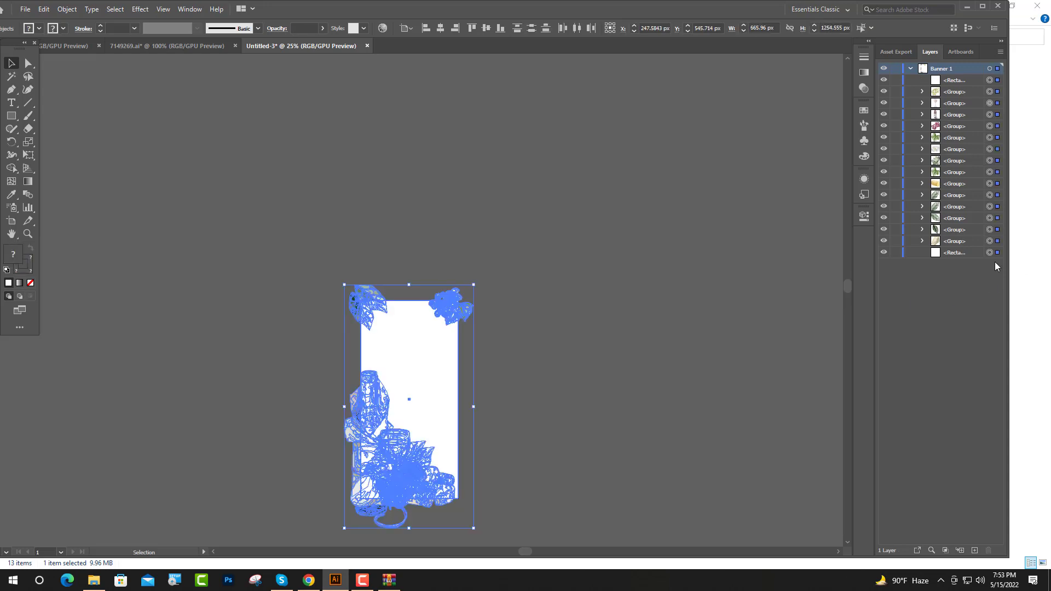
pyautogui.keyDown('shift'); pyautogui.click(988, 253); pyautogui.keyUp('shift')
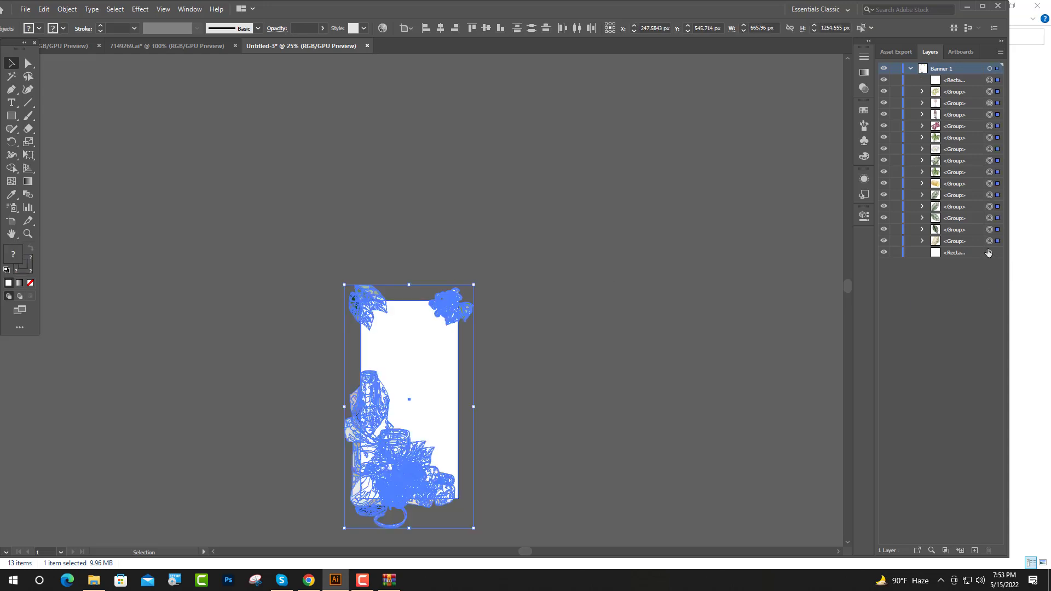
pyautogui.rightClick(448, 346)
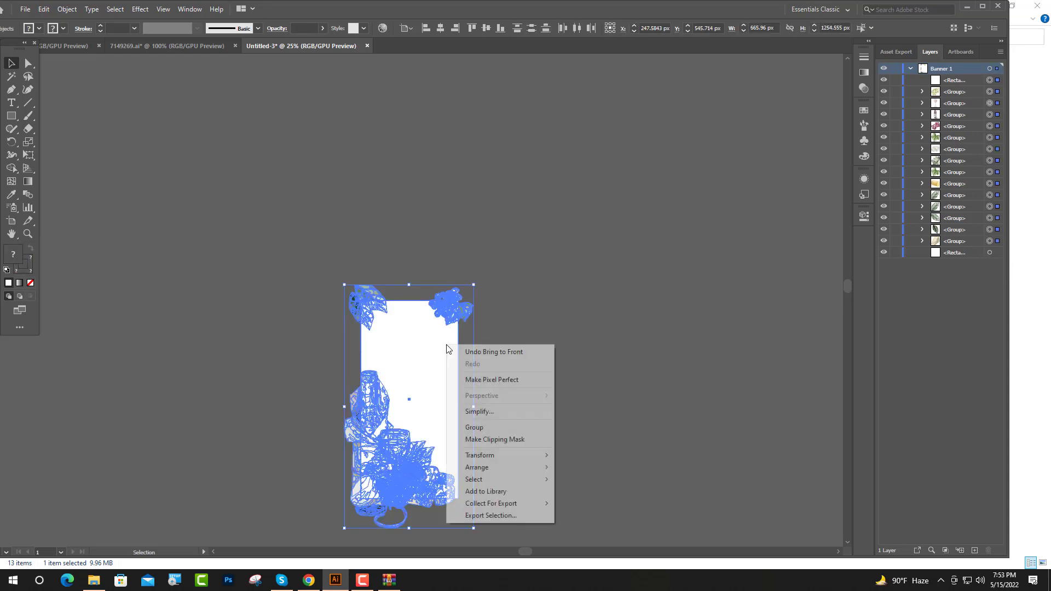
pyautogui.click(482, 440)
pyautogui.hotkey('ctrl', '+')
pyautogui.hotkey('ctrl', '+')
pyautogui.click(11, 103)
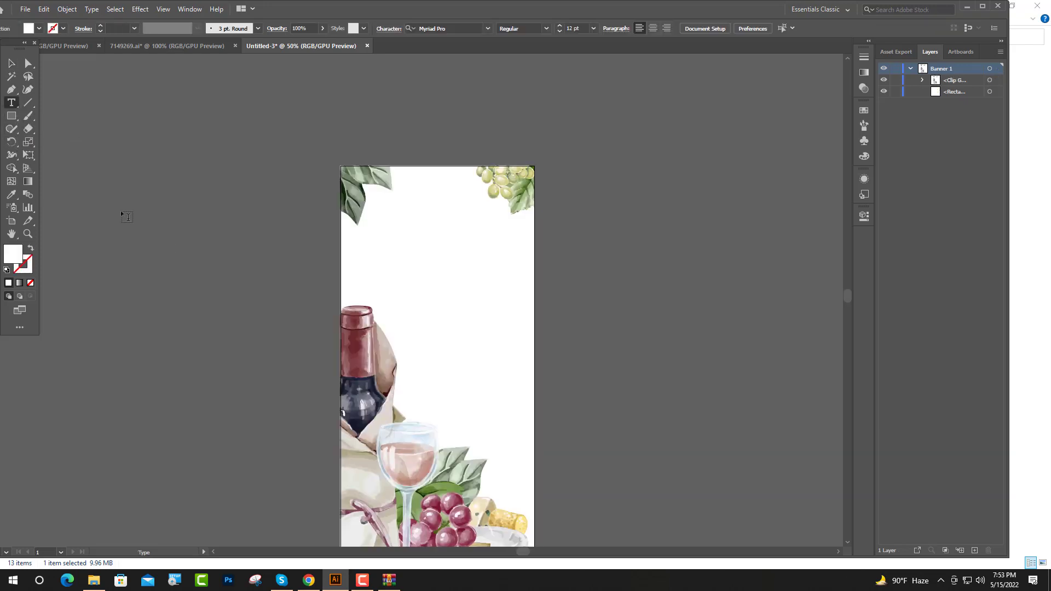
# - Type a 40 pt two-line 'Wine party' heading on the banner
pyautogui.click(437, 261)
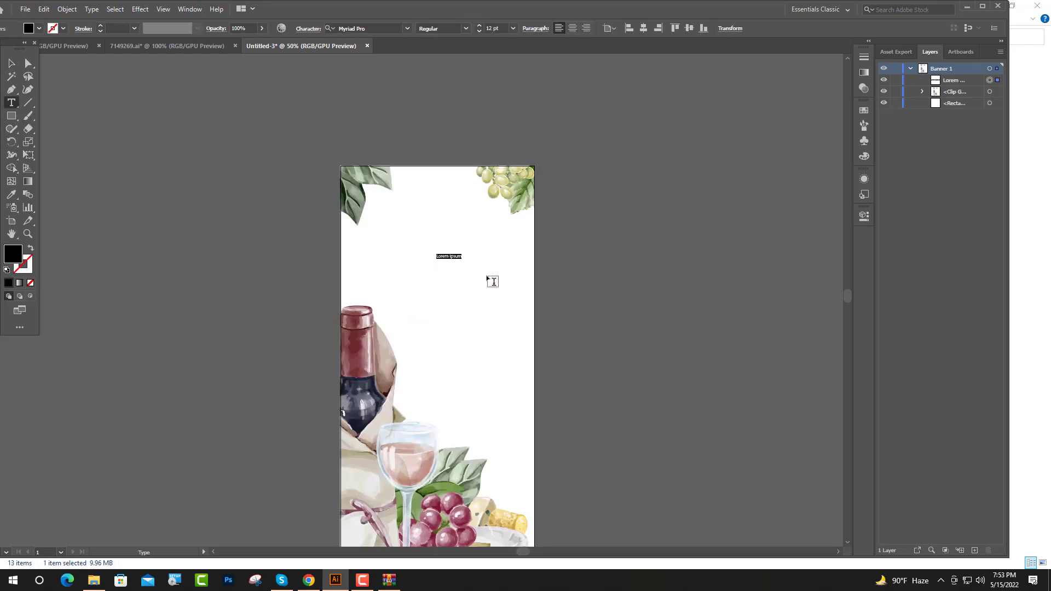
pyautogui.hotkey('ctrl', '+')
pyautogui.click(494, 28)
pyautogui.write('40')
pyautogui.press('Return')
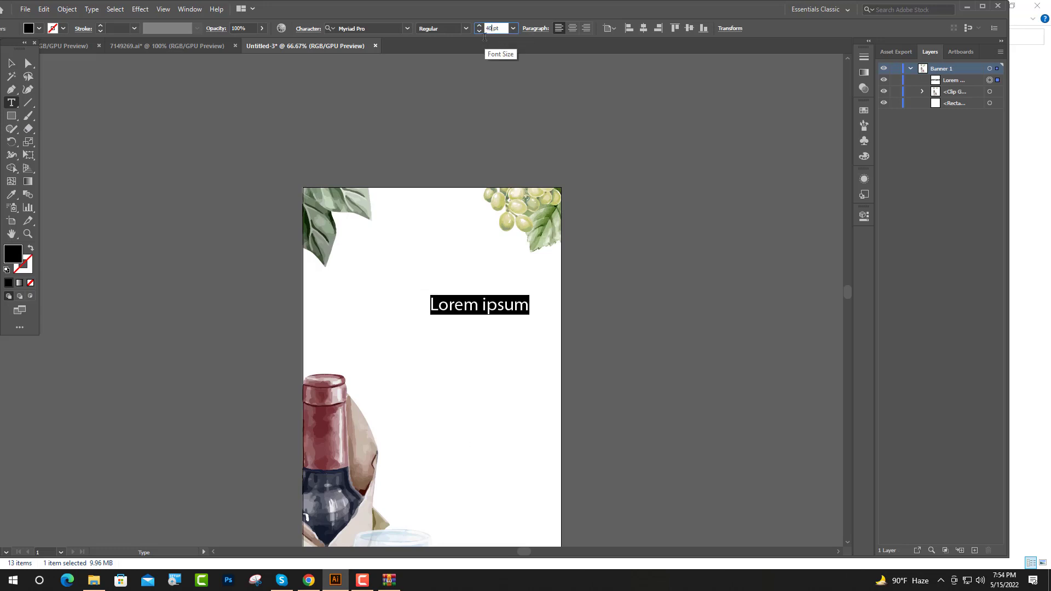
pyautogui.press('Return')
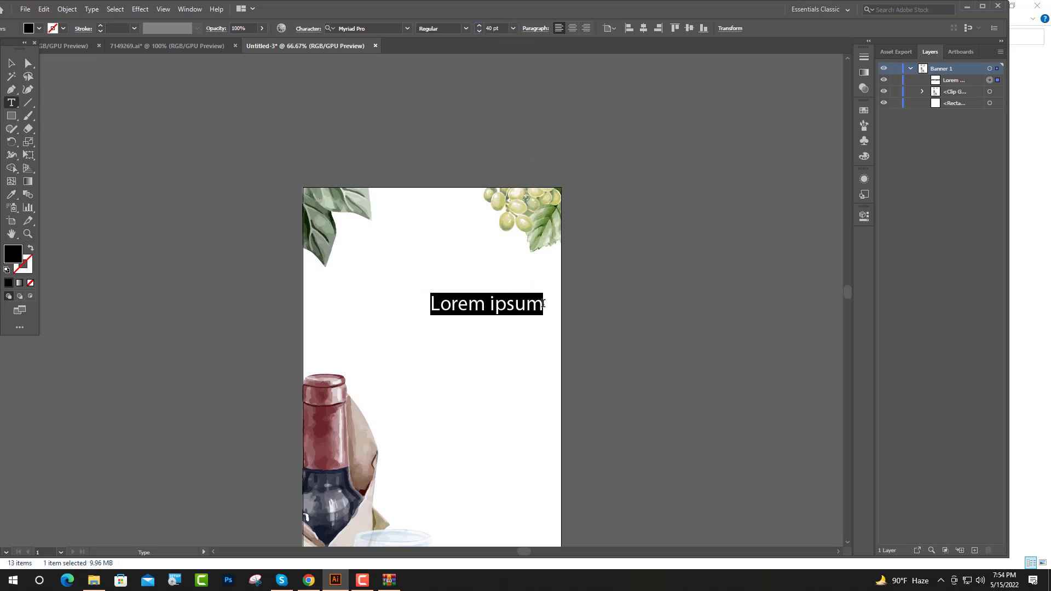
pyautogui.write('Wine')
pyautogui.press('Return')
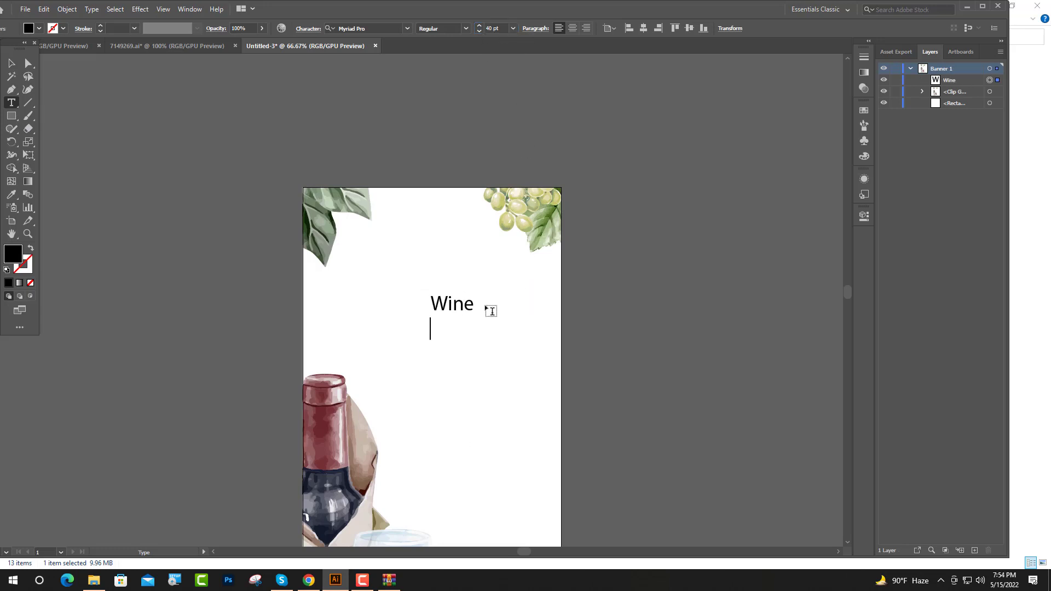
pyautogui.write('party')
pyautogui.press('Escape')
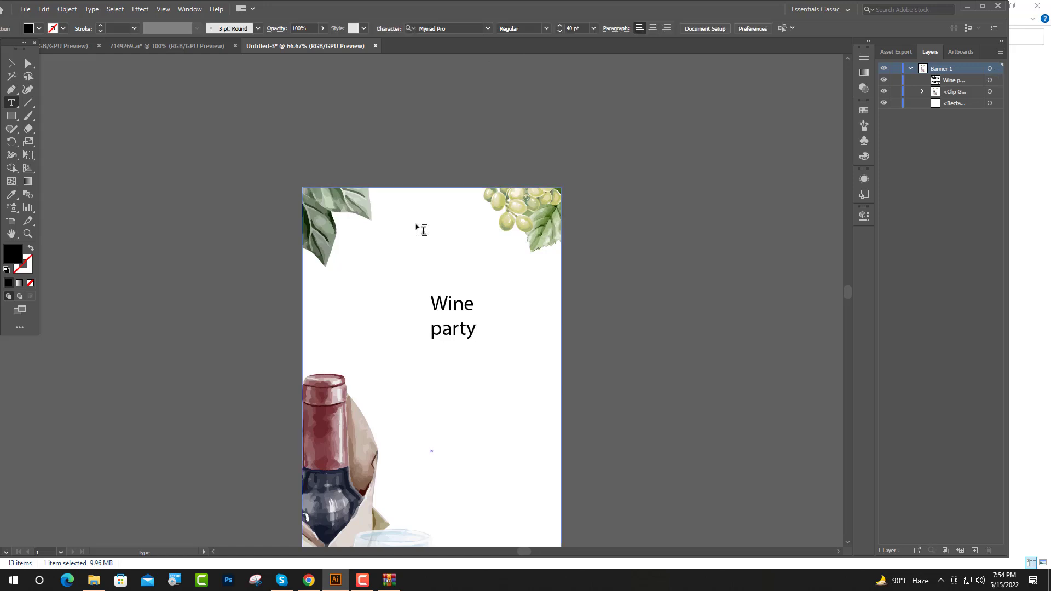
# - Add a small 'Organic & Natural Wine Presents' tagline near the top
pyautogui.click(416, 222)
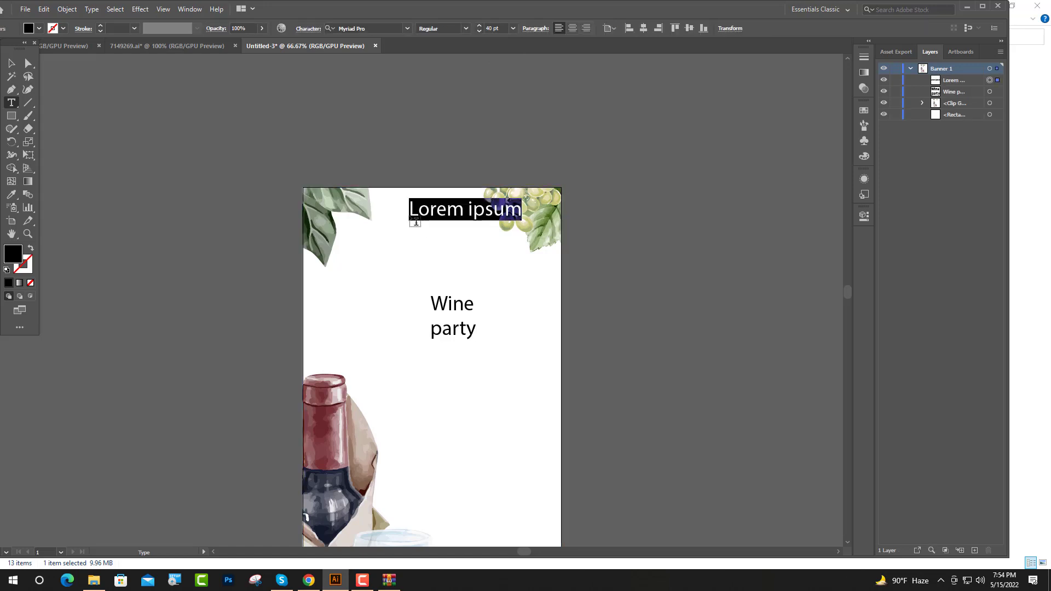
pyautogui.click(491, 28)
pyautogui.write('16')
pyautogui.press('Return')
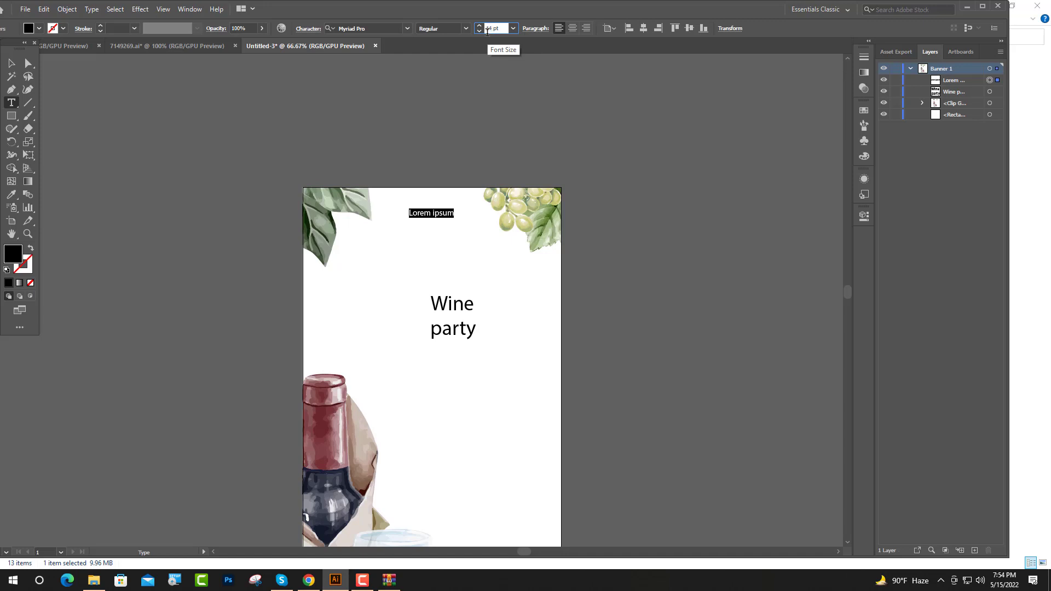
pyautogui.press('Return')
pyautogui.write('q')
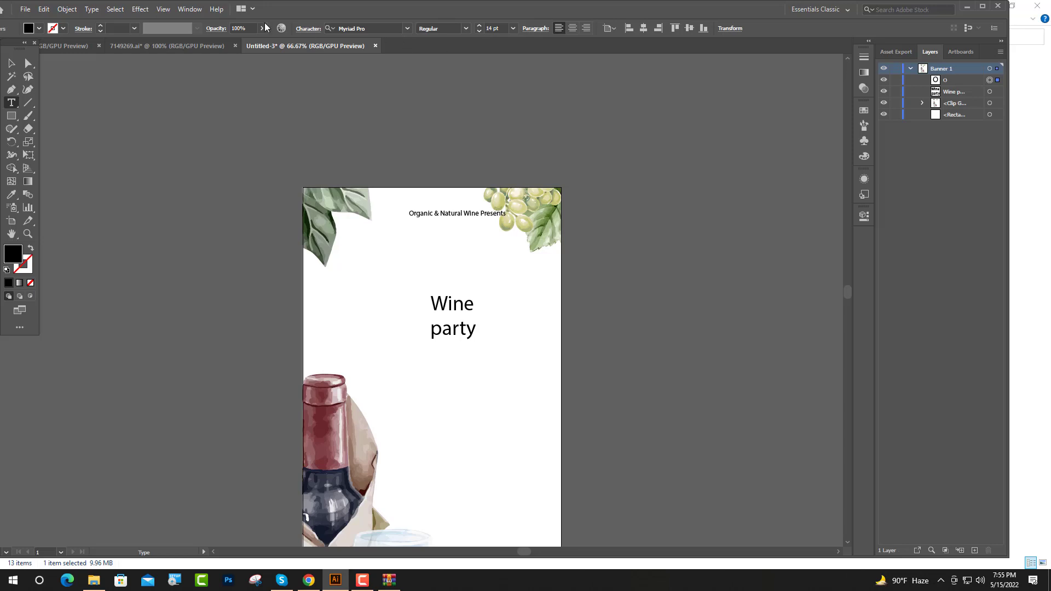
pyautogui.click(11, 63)
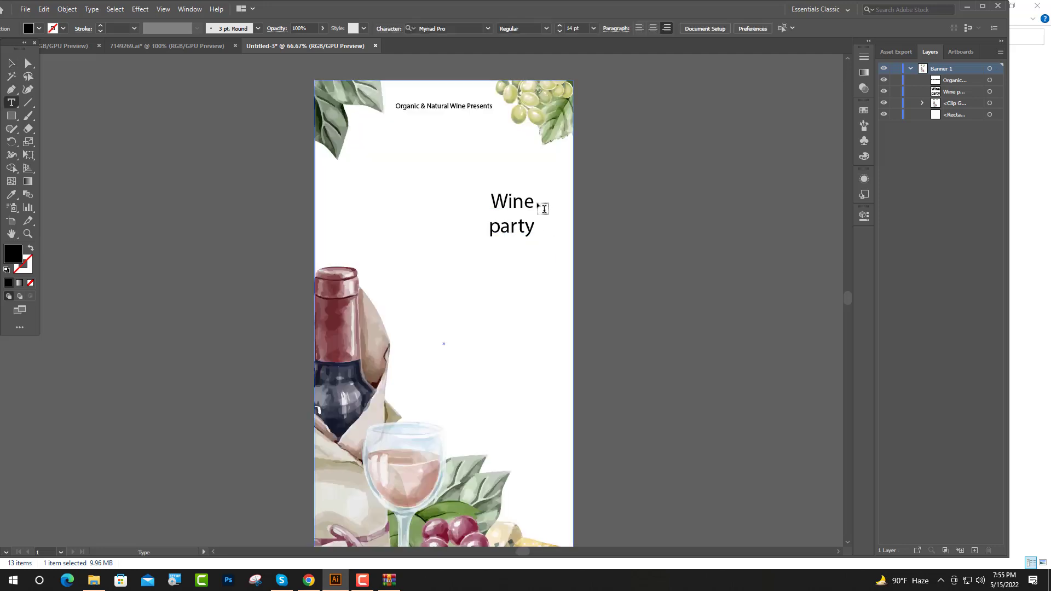
# - Set the word 'Wine' in Playball Regular
pyautogui.moveTo(532, 200); pyautogui.dragTo(487, 210)
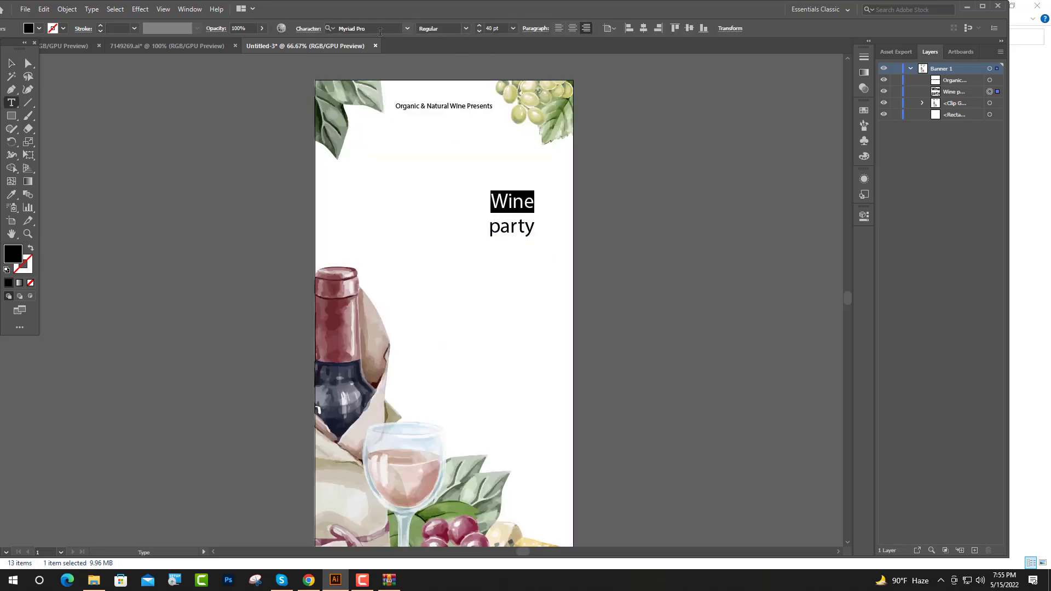
pyautogui.click(380, 31)
pyautogui.write('P')
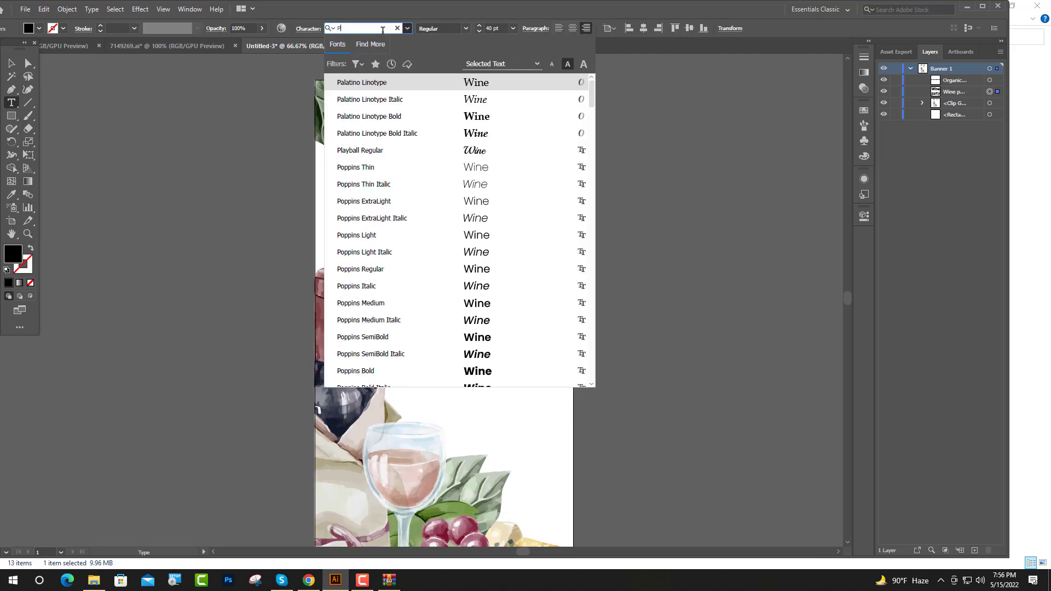
pyautogui.write('la')
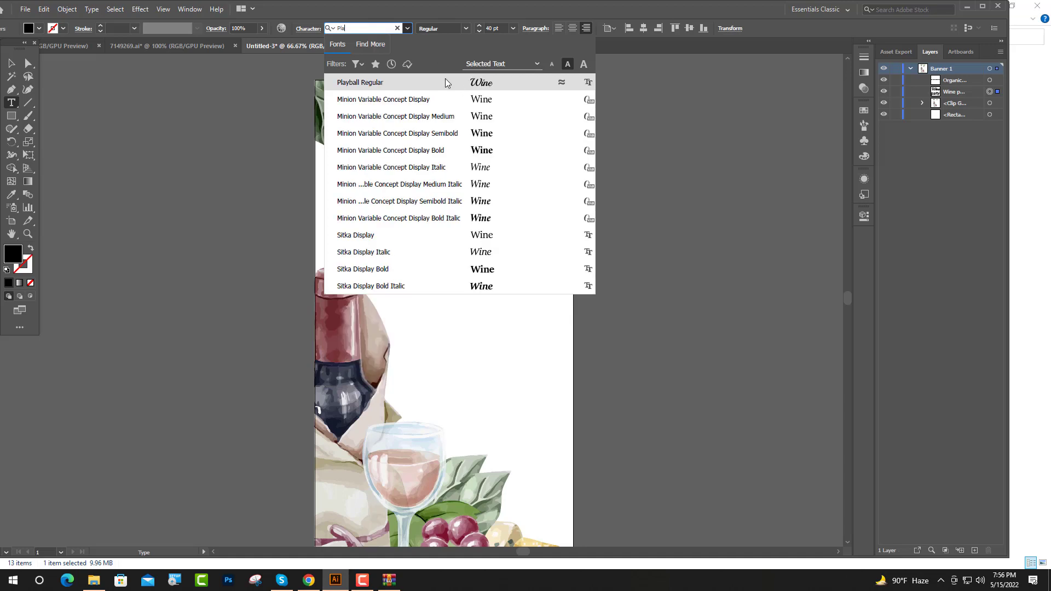
pyautogui.click(445, 82)
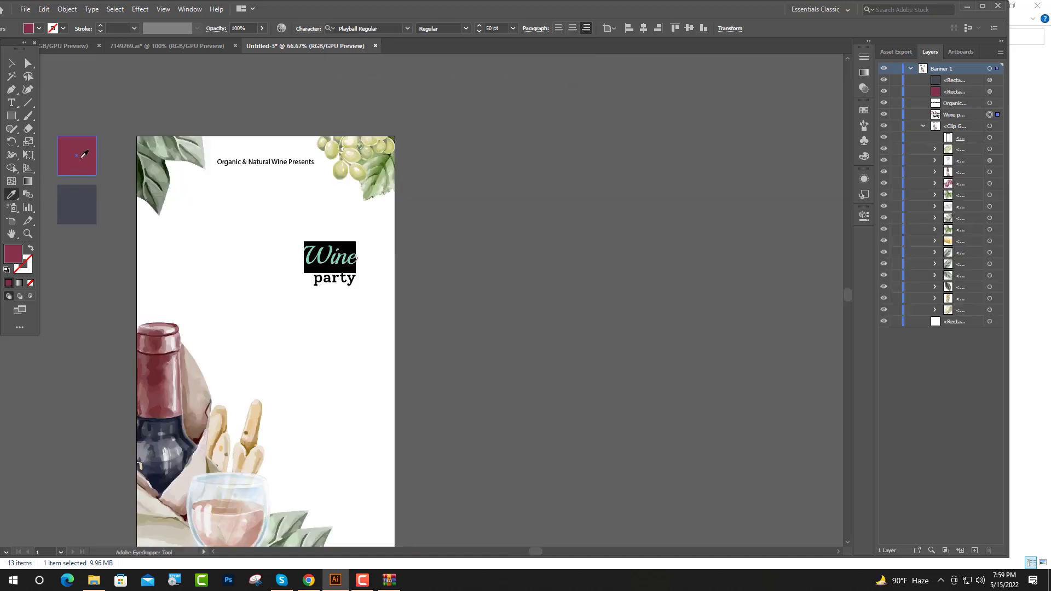
pyautogui.click(11, 63)
# - Colour 'party' with the dark blue-grey swatch and start a new text below
pyautogui.scroll(1, 44, 142)
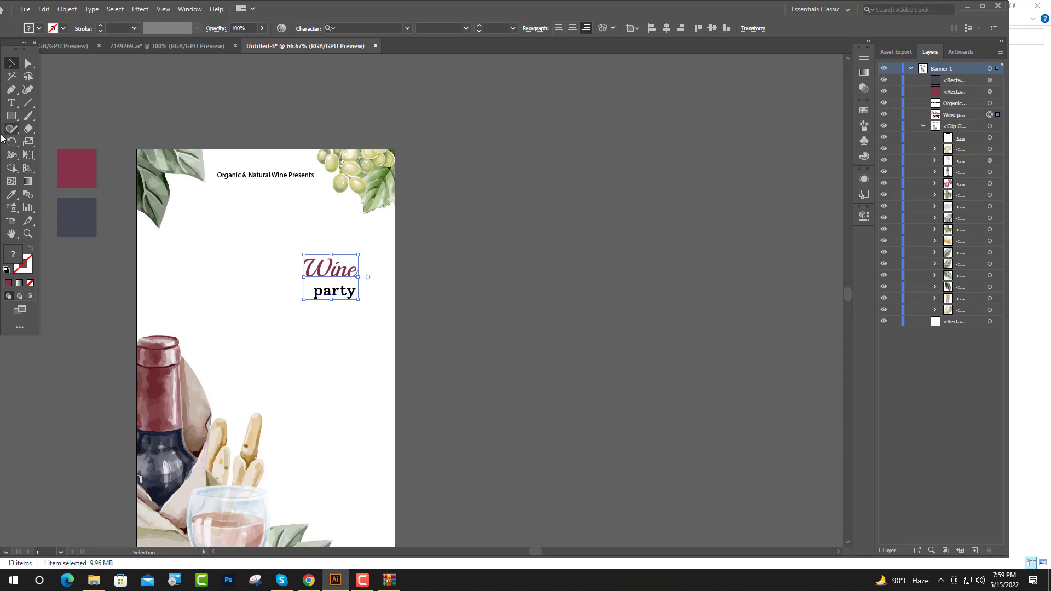
pyautogui.click(11, 102)
pyautogui.moveTo(353, 290); pyautogui.dragTo(264, 292)
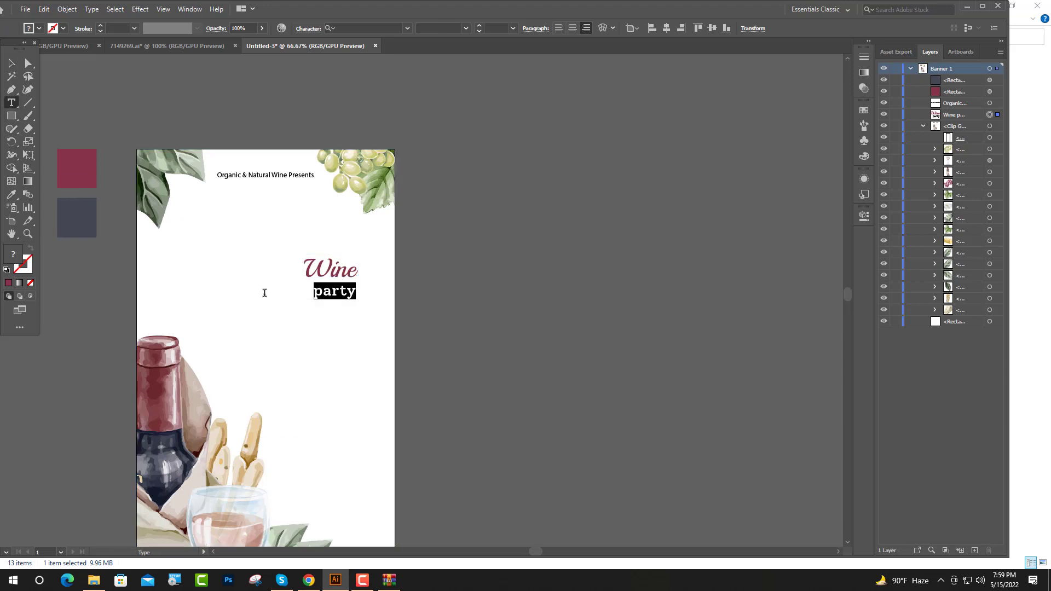
pyautogui.click(11, 194)
pyautogui.click(80, 215)
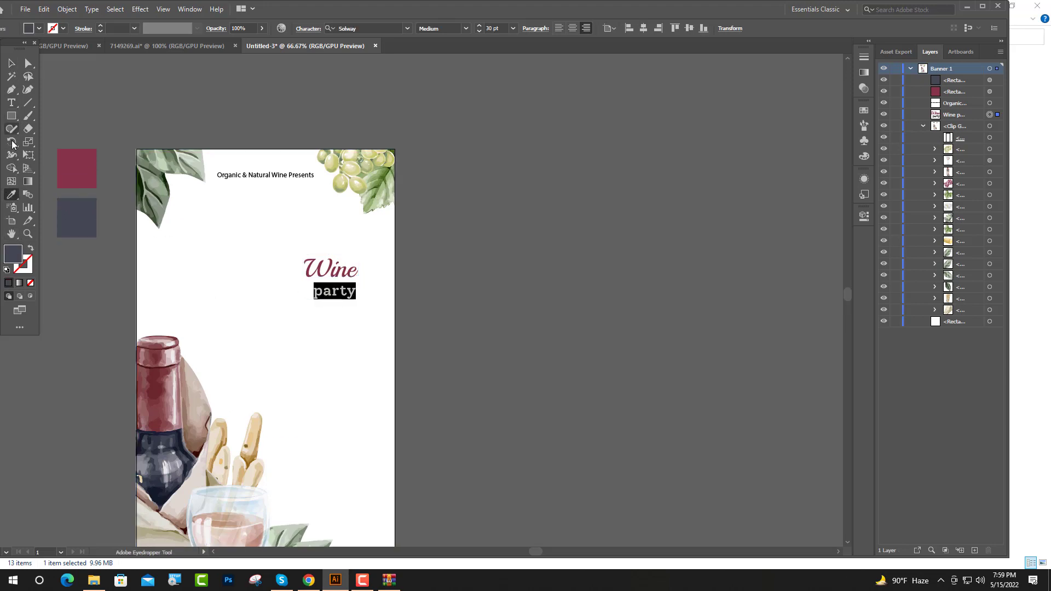
pyautogui.click(13, 101)
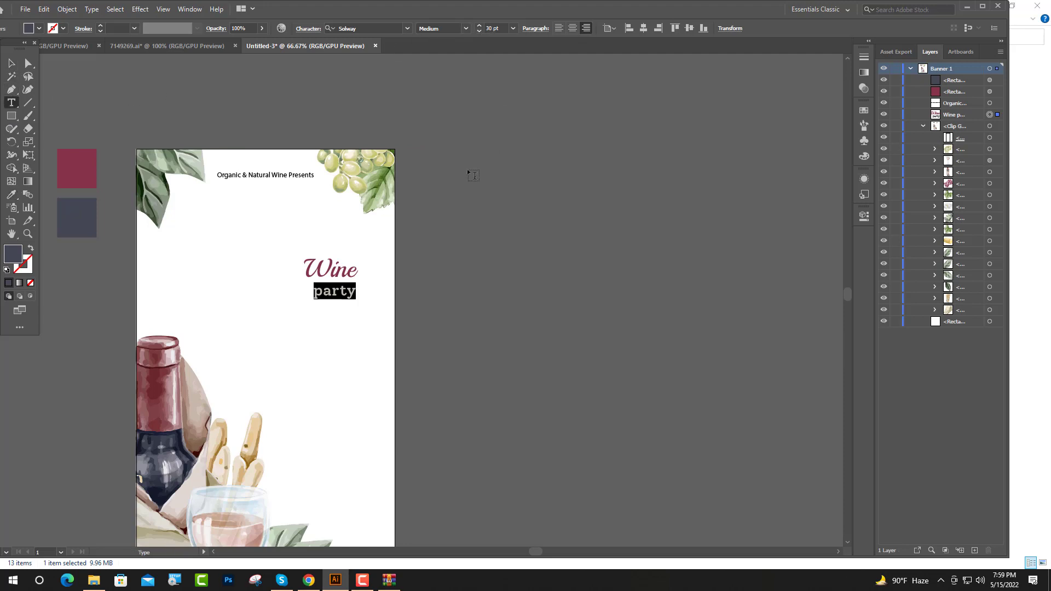
pyautogui.click(350, 321)
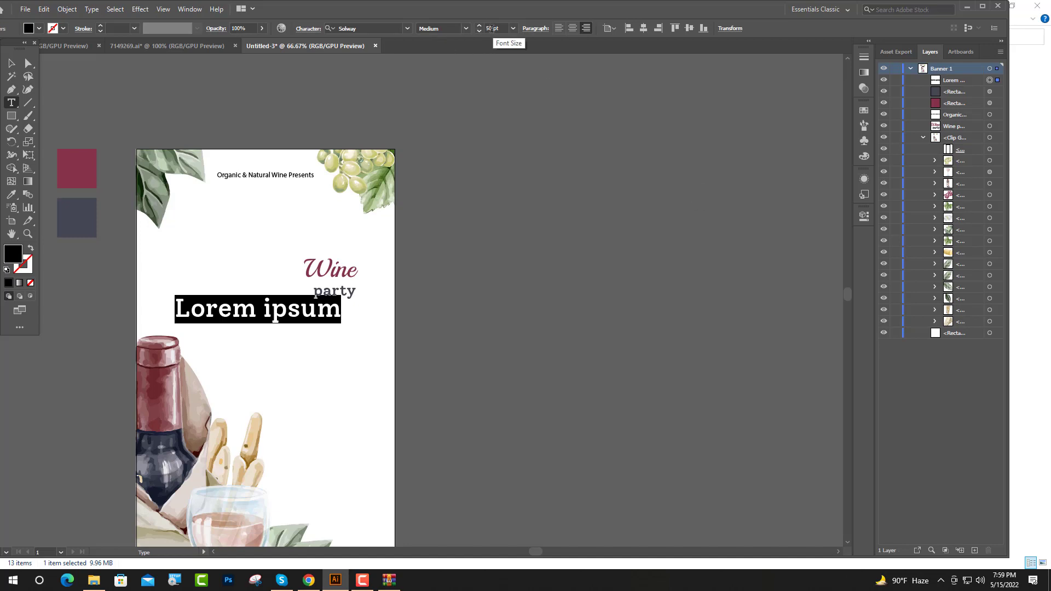
# - Type 24 pt lines 'Sunday', '15/05/2022' and '8 PM' under the heading
pyautogui.click(490, 29)
pyautogui.write('4')
pyautogui.press('Return')
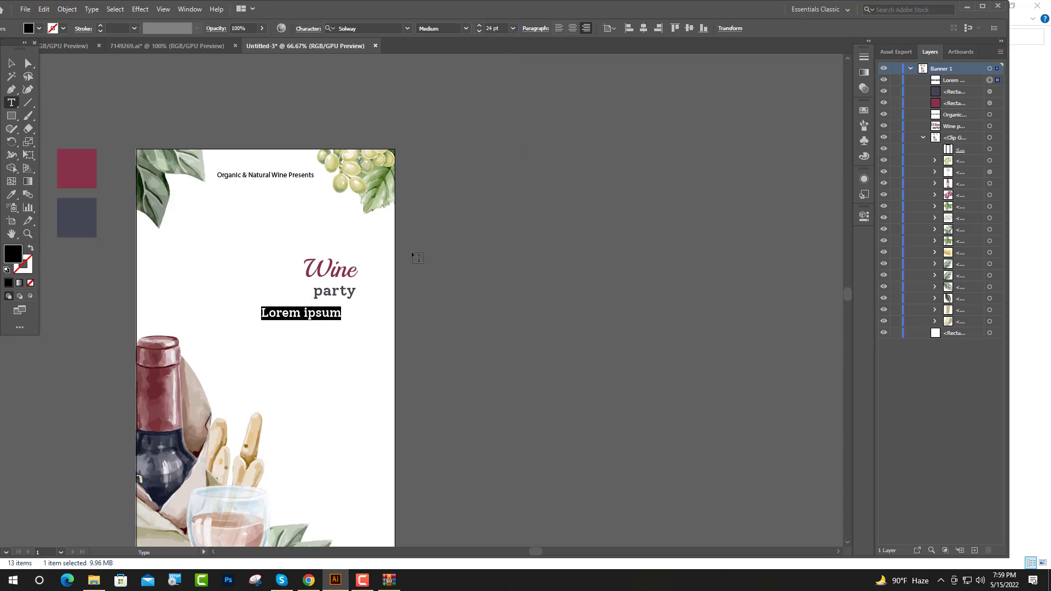
pyautogui.write('Su')
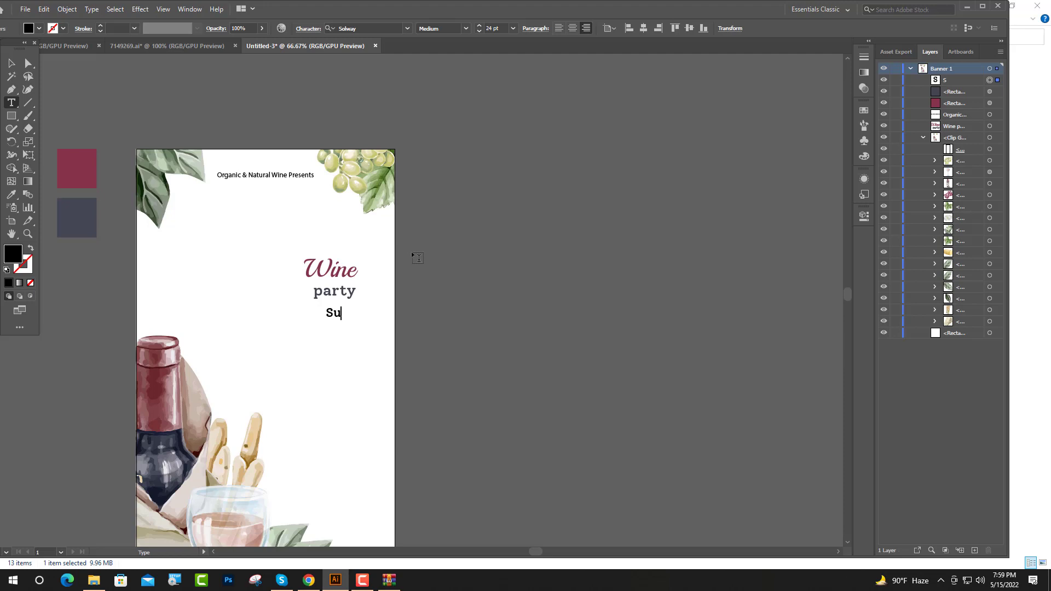
pyautogui.write('y ')
pyautogui.write('15')
pyautogui.write('/')
pyautogui.write('05/20')
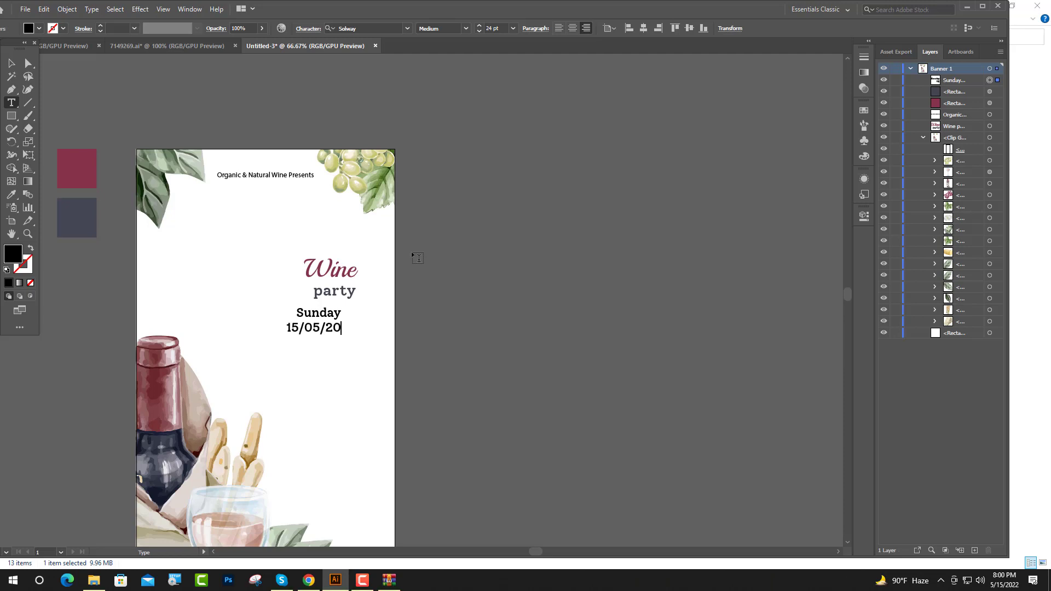
pyautogui.write('22')
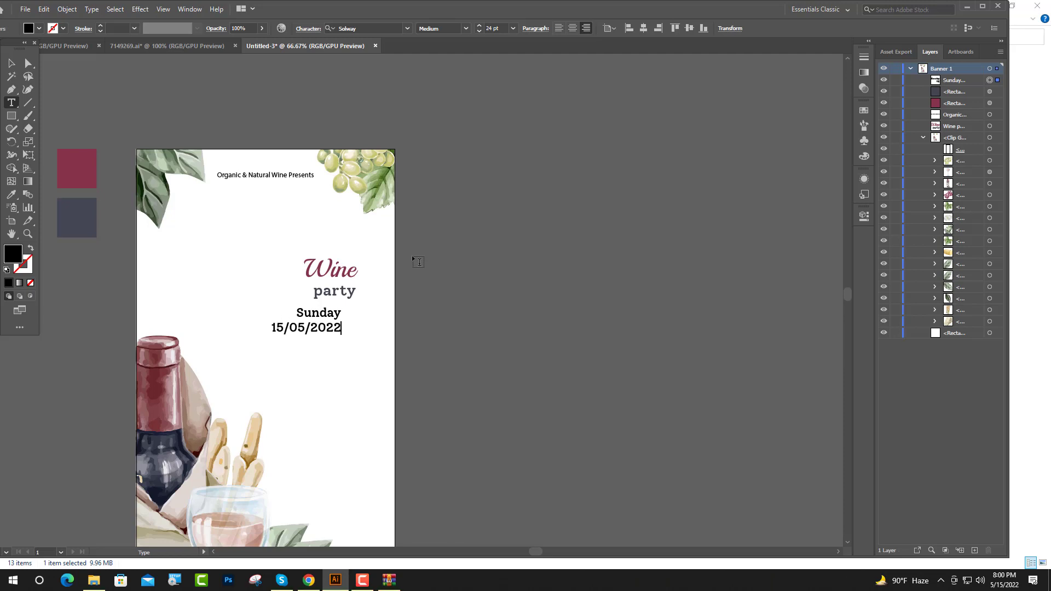
pyautogui.press('Return')
pyautogui.write('8')
pyautogui.write(' PM')
pyautogui.moveTo(342, 313); pyautogui.dragTo(295, 313)
# - Colour 'Sunday' with the dark grey swatch
pyautogui.click(11, 194)
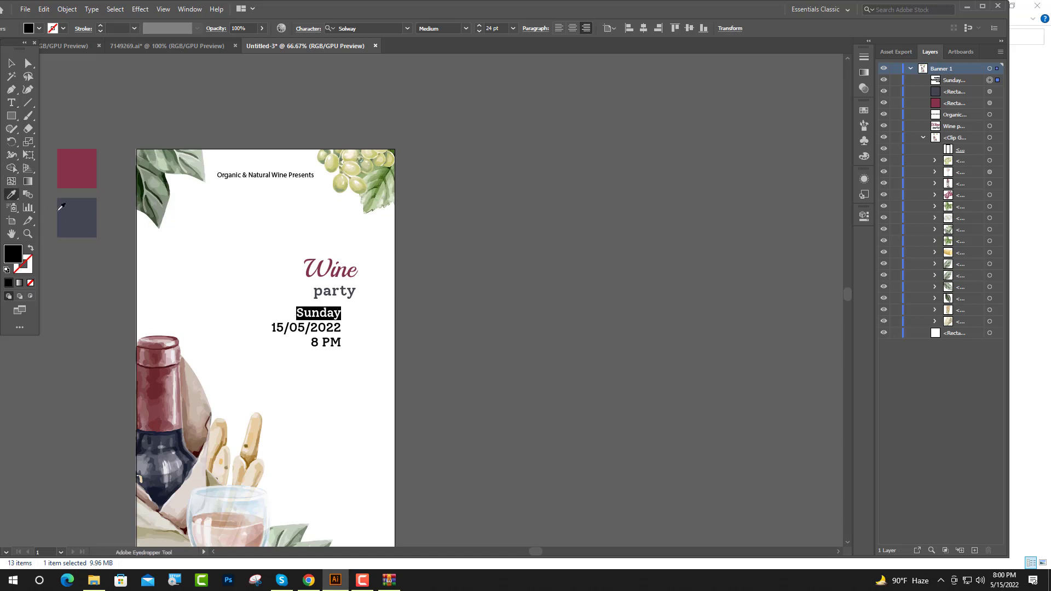
pyautogui.click(77, 217)
pyautogui.click(12, 107)
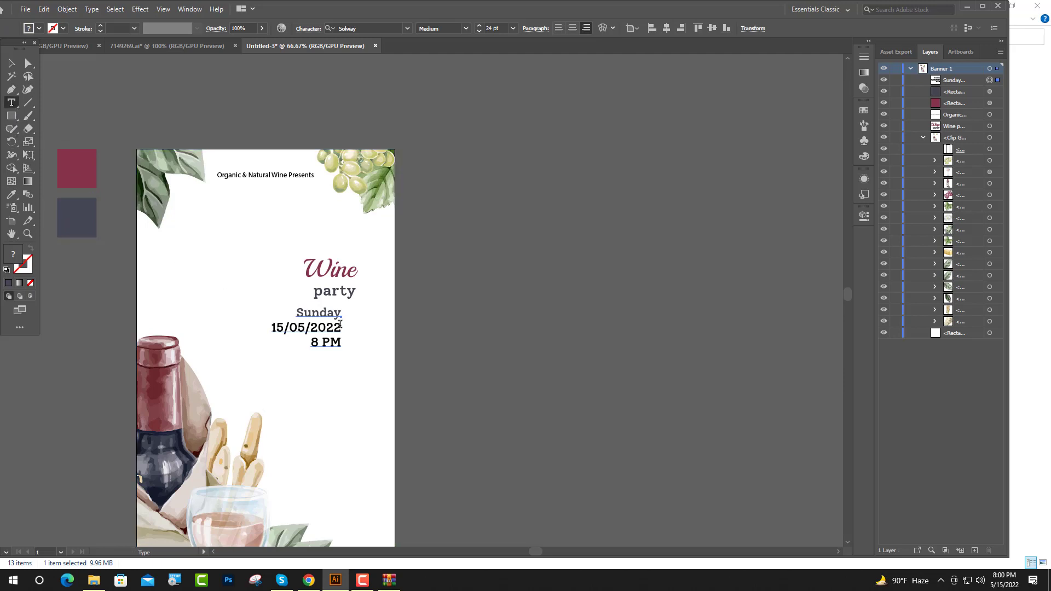
# - Make the date 15/05/2022 maroon in Playball Regular
pyautogui.moveTo(344, 329); pyautogui.dragTo(262, 328)
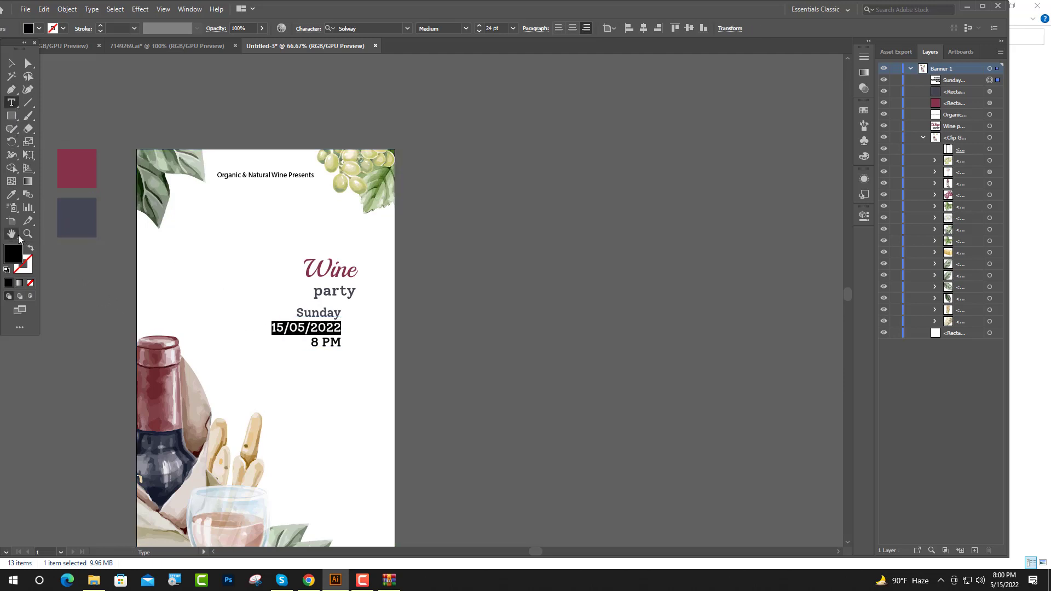
pyautogui.click(10, 196)
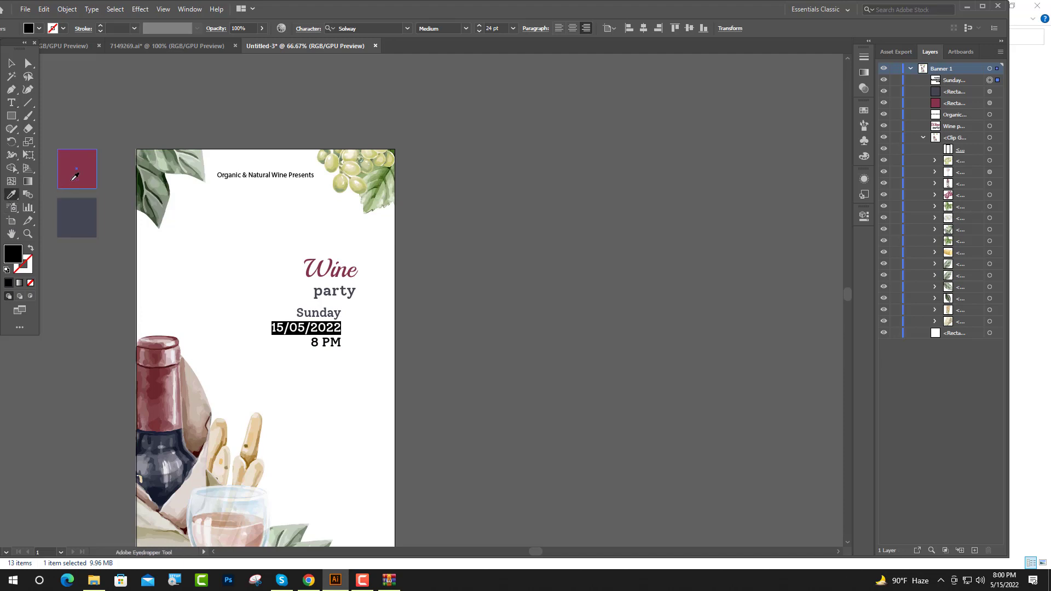
pyautogui.click(75, 170)
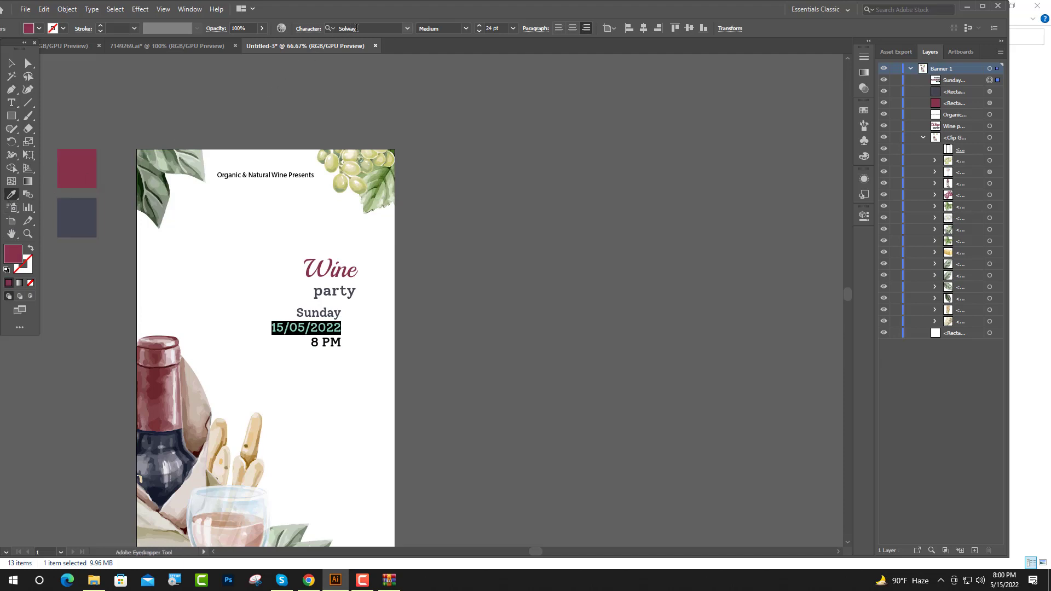
pyautogui.click(348, 28)
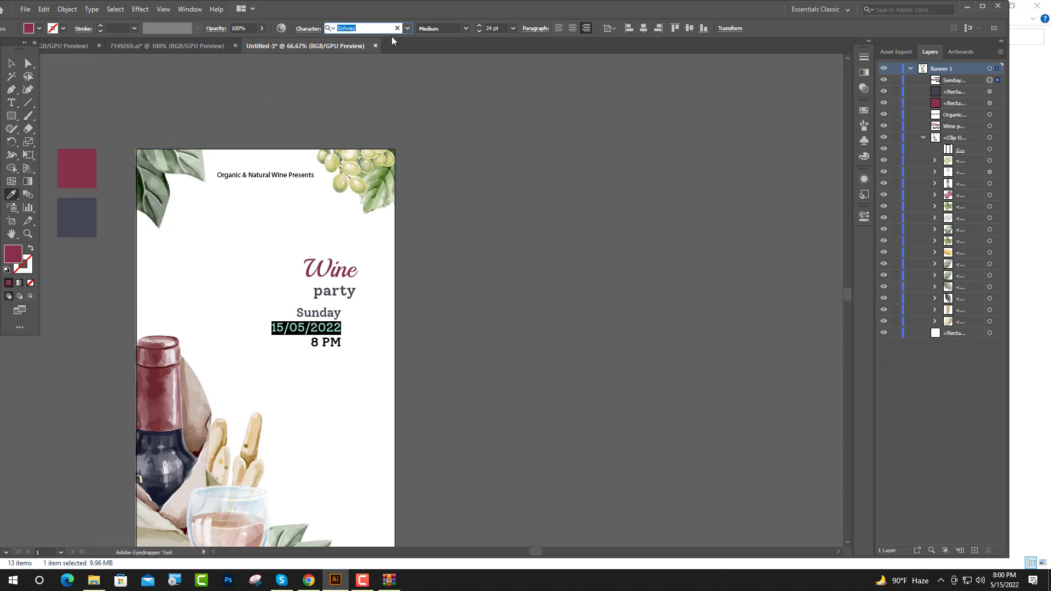
pyautogui.write('Pla')
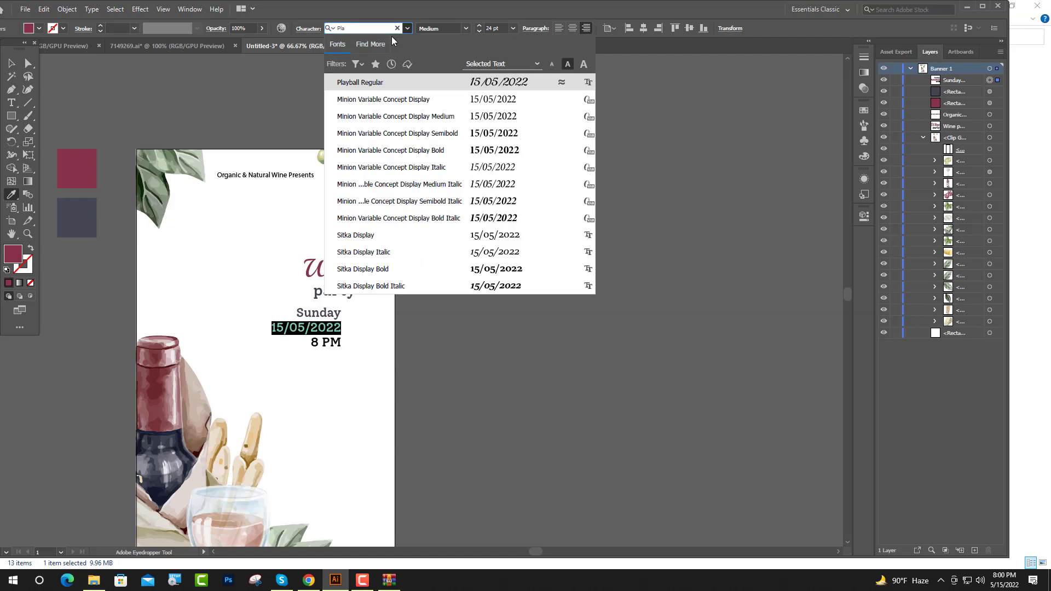
pyautogui.click(408, 84)
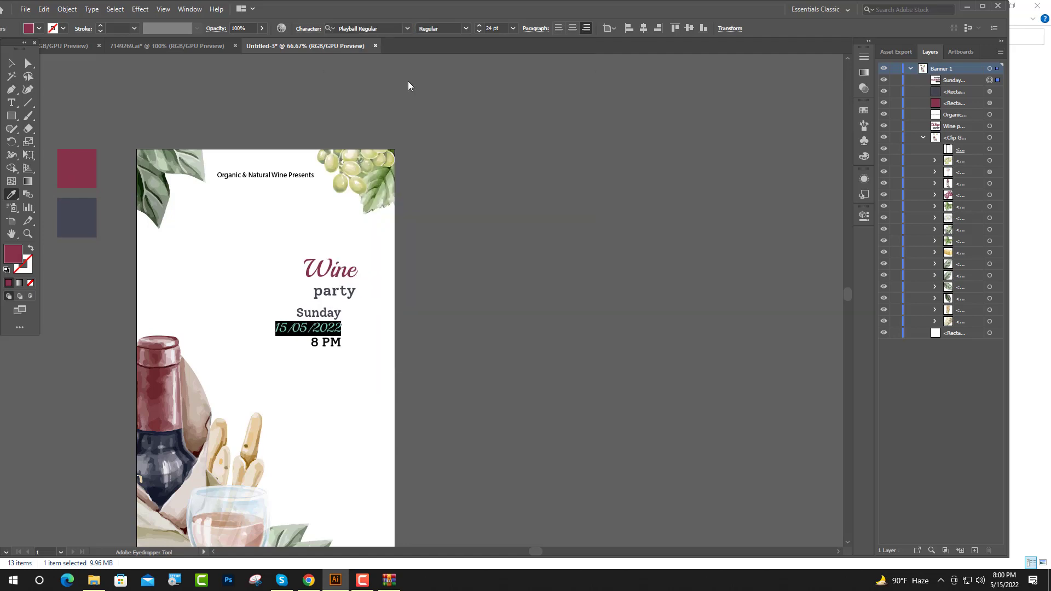
pyautogui.click(12, 102)
# - Select the '8 PM' line
pyautogui.moveTo(340, 343); pyautogui.dragTo(291, 343)
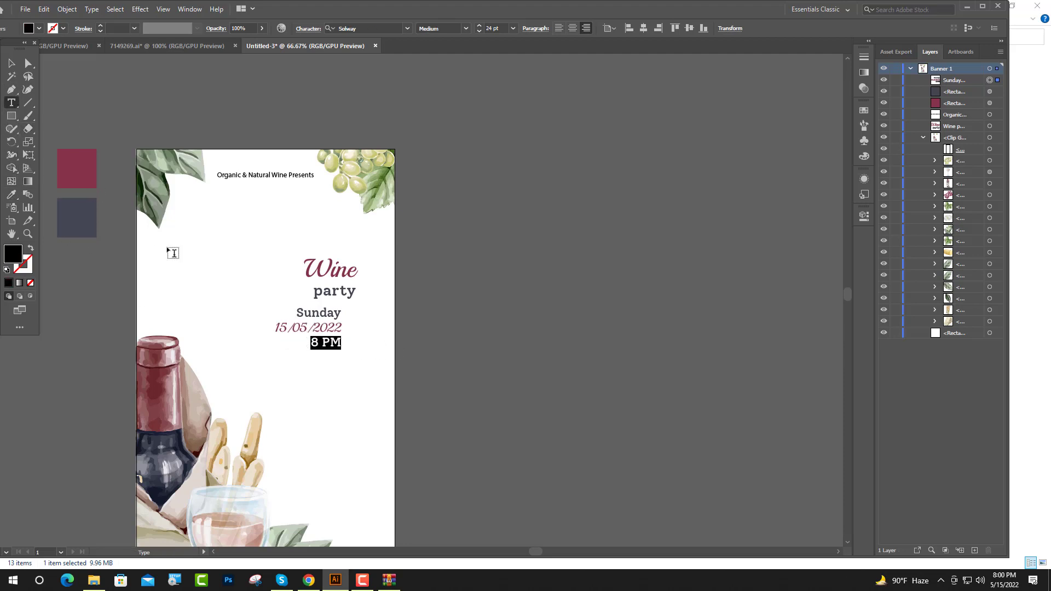
pyautogui.press('ctrl')
pyautogui.scroll(2, 260, 345)
pyautogui.scroll(-2, 237, 336)
pyautogui.scroll(1, 171, 308)
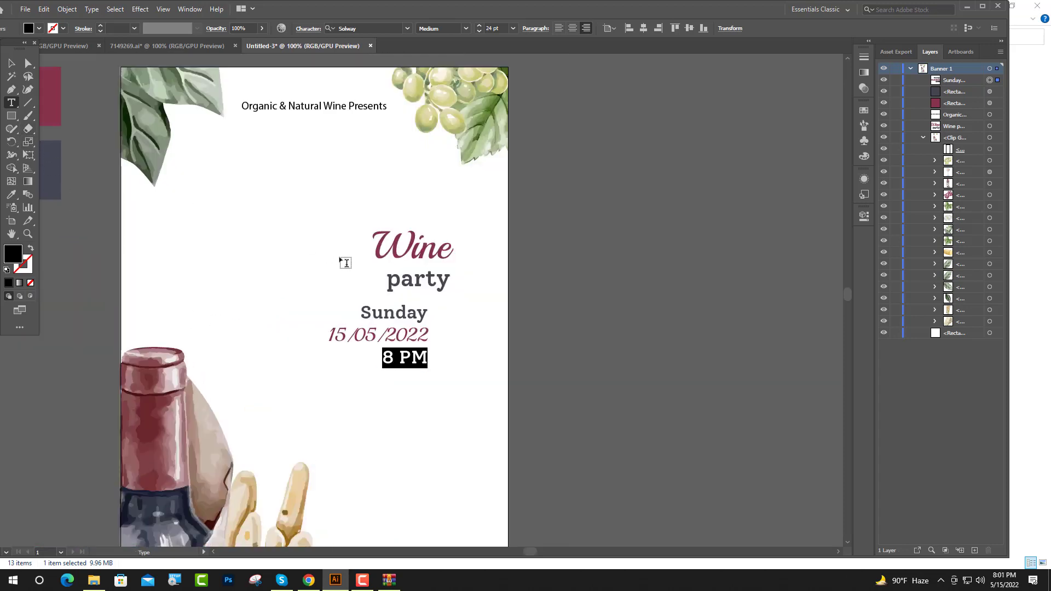
pyautogui.scroll(-2, 339, 258)
pyautogui.scroll(1, 103, 206)
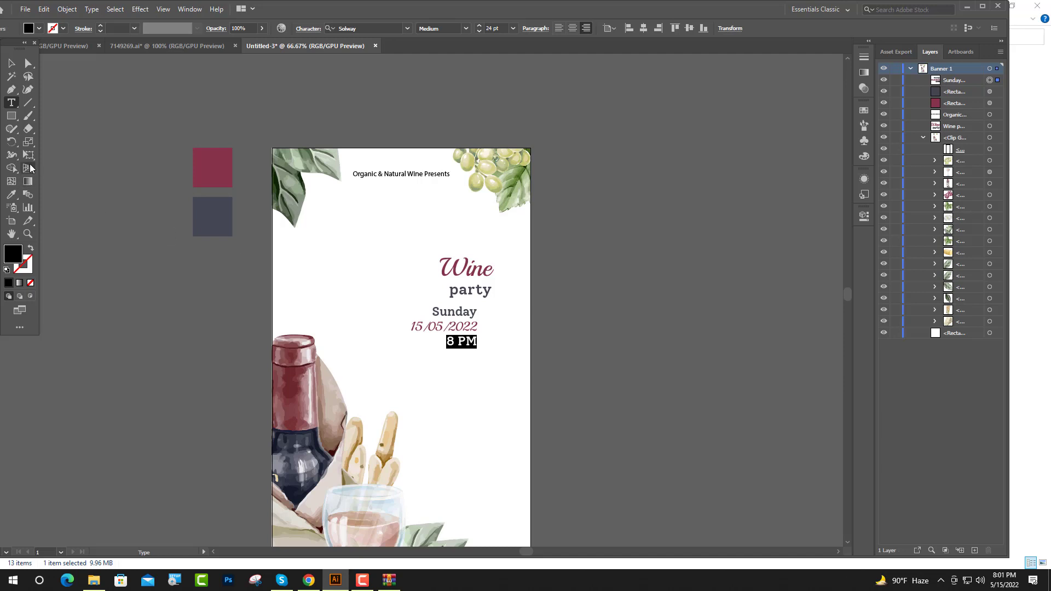
# - Colour '8 PM' with the dark grey swatch and move the date block down and right
pyautogui.click(11, 194)
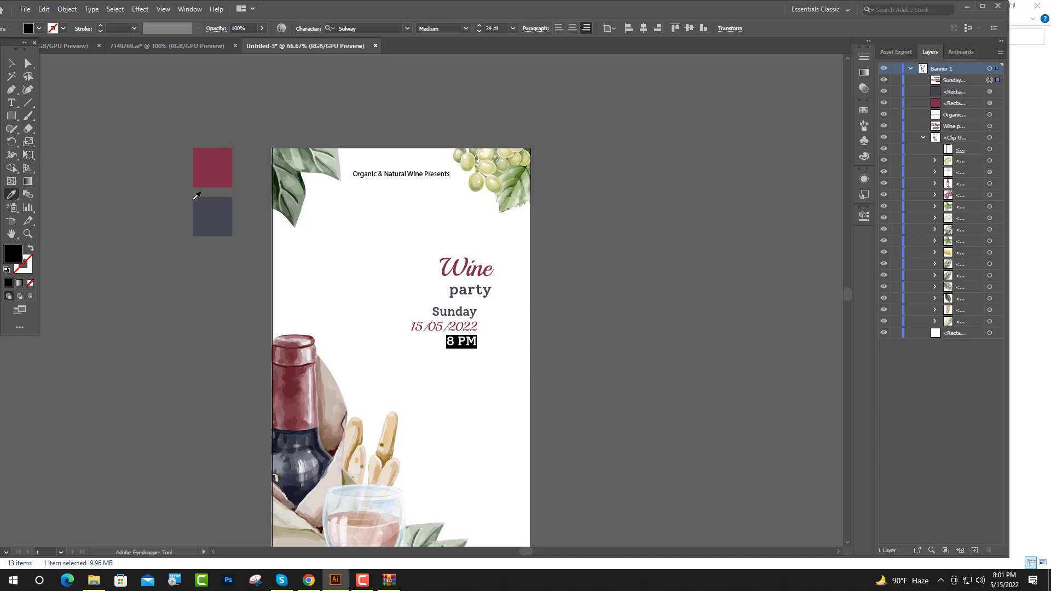
pyautogui.click(212, 217)
pyautogui.click(9, 66)
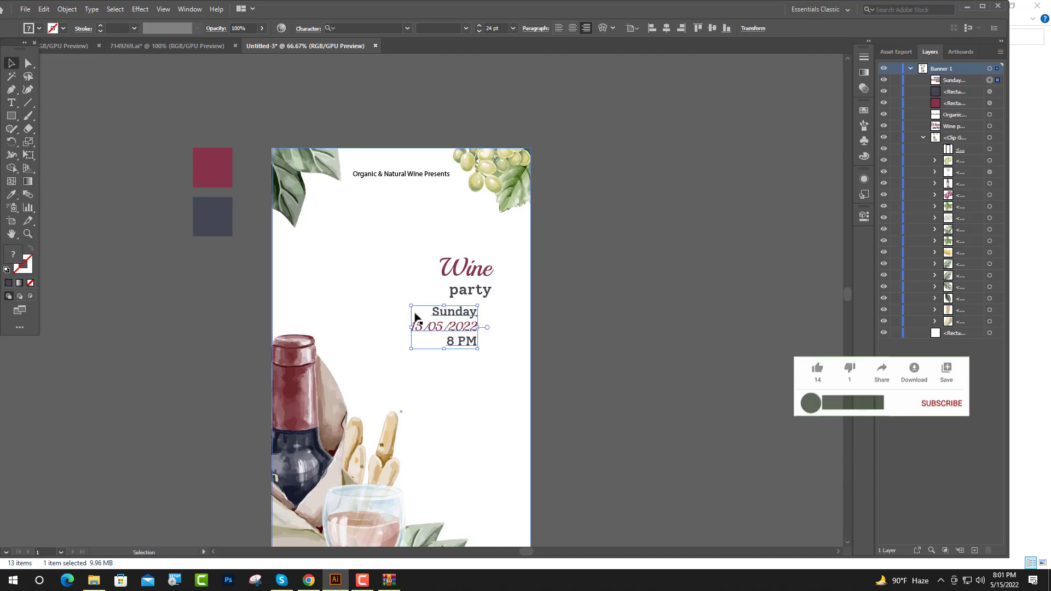
pyautogui.moveTo(453, 329); pyautogui.dragTo(468, 346)
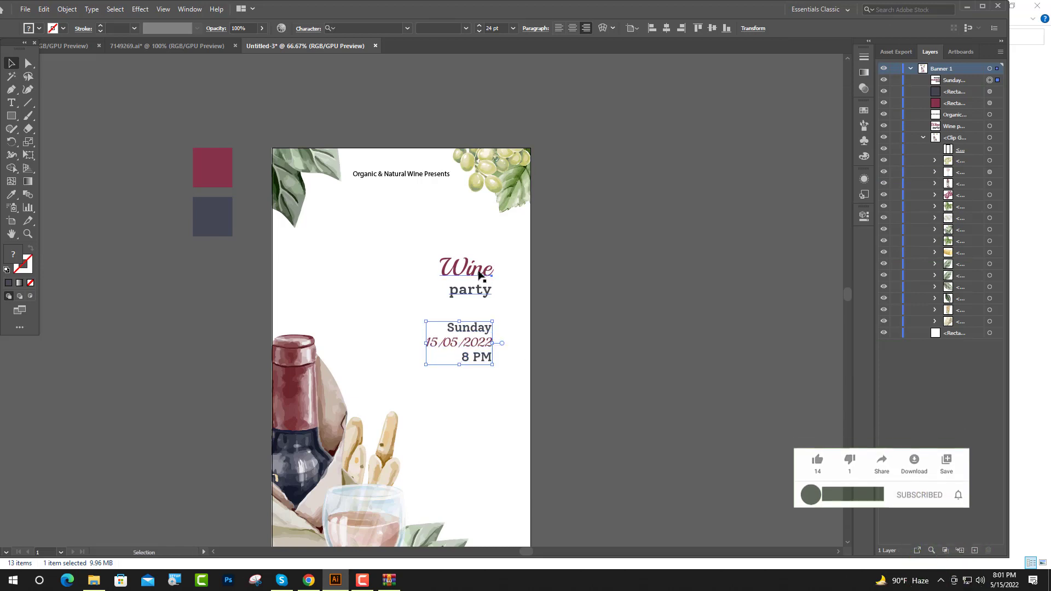
# - Shift the Wine party heading and date block together toward the banner's right edge
pyautogui.keyDown('shift'); pyautogui.click(488, 359); pyautogui.keyUp('shift')
pyautogui.keyDown('shift'); pyautogui.click(488, 359); pyautogui.keyUp('shift')
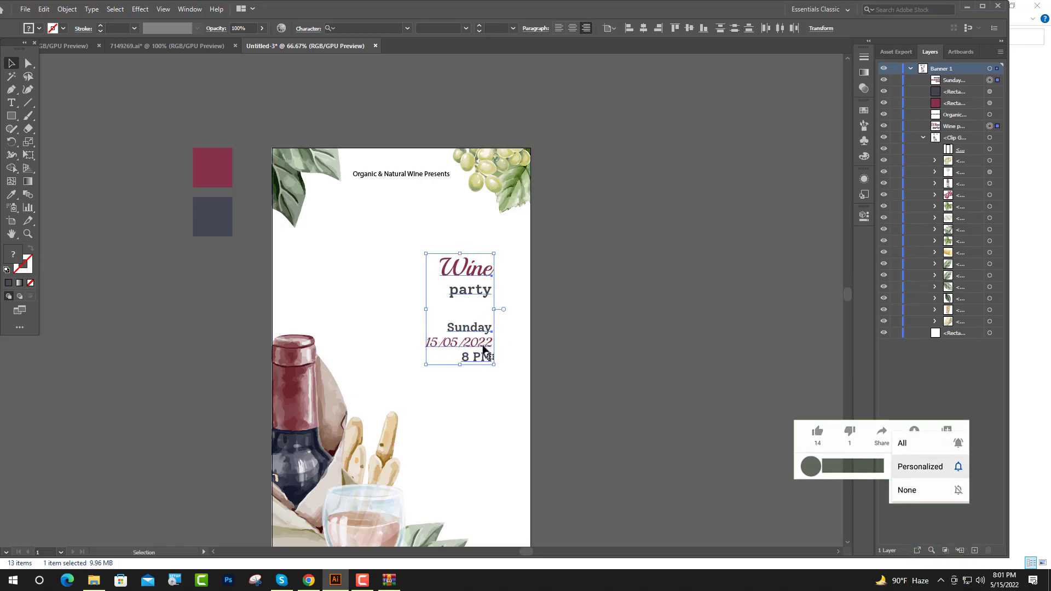
pyautogui.moveTo(482, 349); pyautogui.dragTo(494, 344)
pyautogui.click(546, 403)
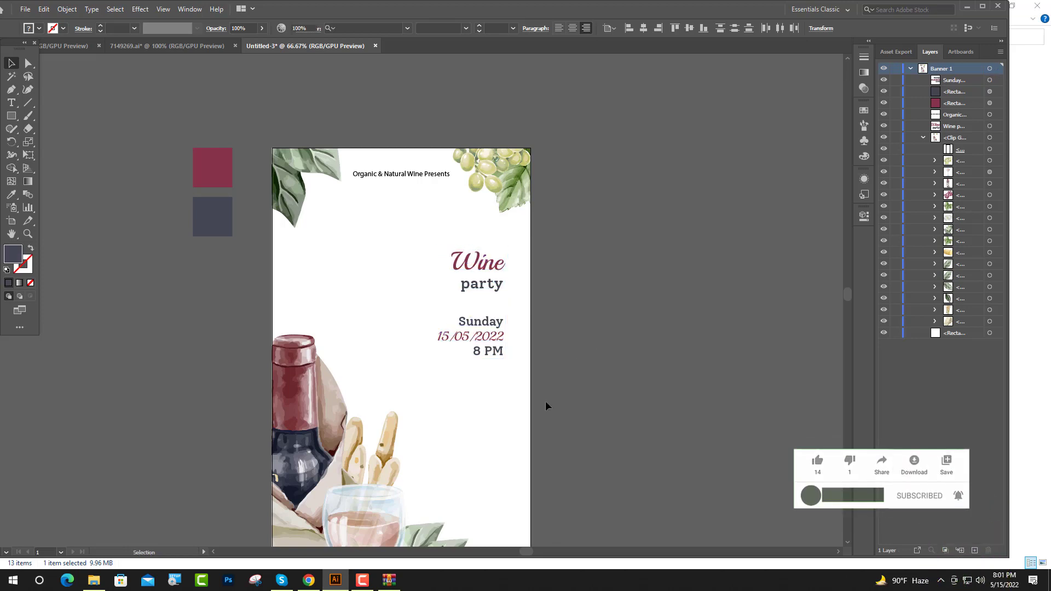
# - Zoom back onto the banner and switch to the Type tool, briefly selecting 'Wine'
pyautogui.hotkey('ctrl', '-')
pyautogui.hotkey('ctrl', '-')
pyautogui.hotkey('ctrl', '-')
pyautogui.hotkey('ctrl', '+')
pyautogui.hotkey('ctrl', '+')
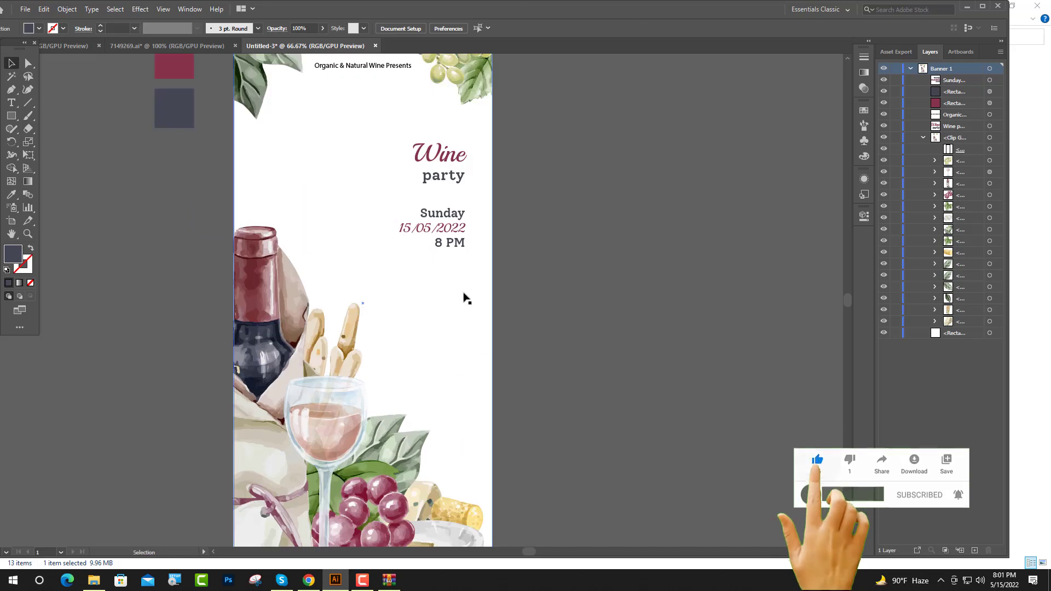
pyautogui.hotkey('ctrl', '+')
pyautogui.click(11, 102)
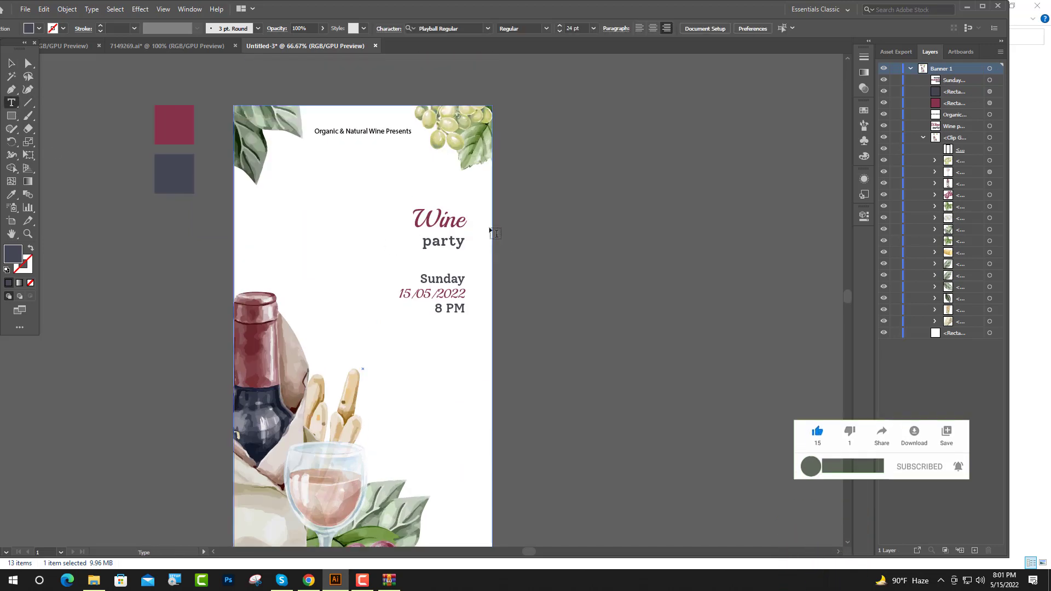
pyautogui.moveTo(469, 222); pyautogui.dragTo(379, 219)
pyautogui.press('Escape')
pyautogui.scroll(-2, 379, 219)
# - Start a new text line below 8 PM set in the Solway font
pyautogui.click(460, 269)
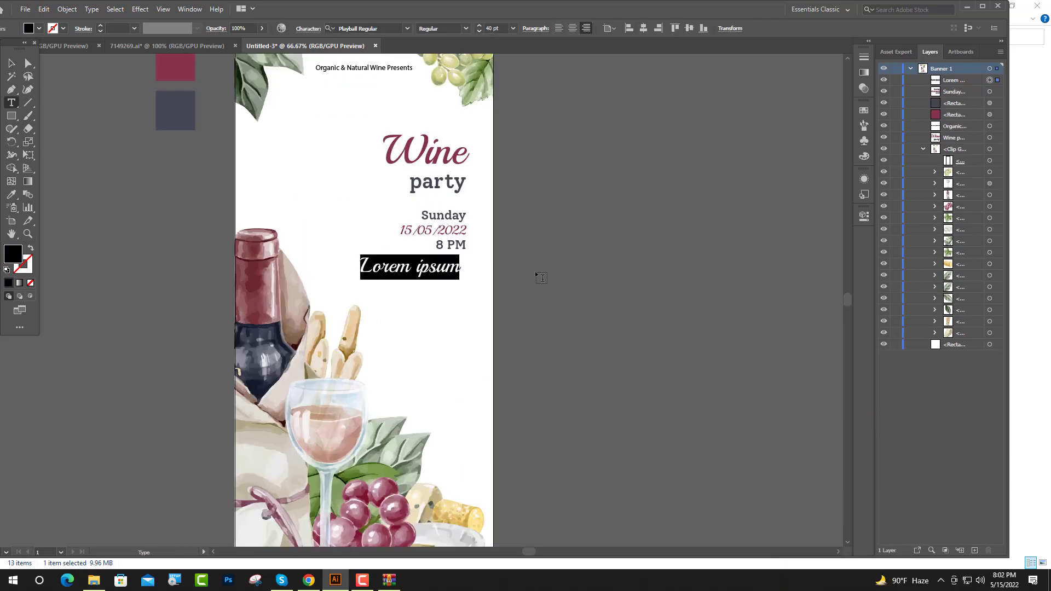
pyautogui.scroll(1, 461, 268)
pyautogui.click(385, 30)
pyautogui.write('s')
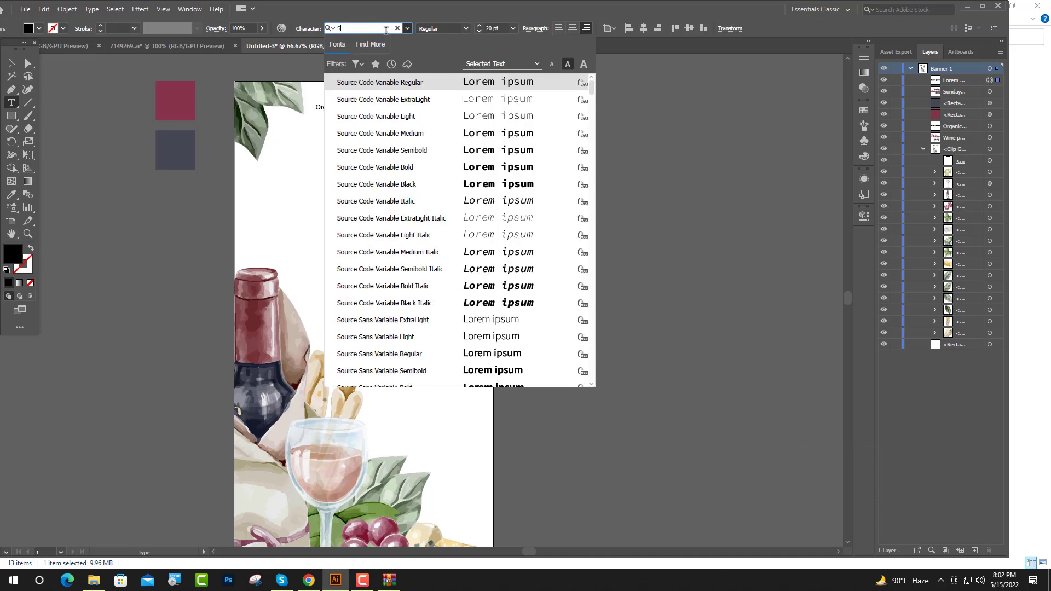
pyautogui.write('olway')
pyautogui.press('Return')
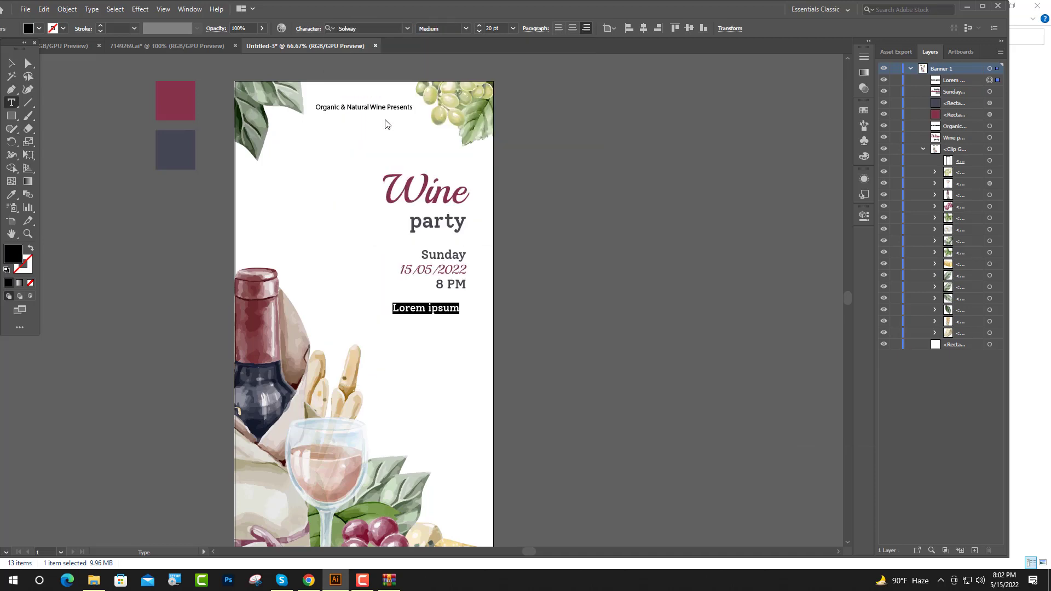
# - Type 'Organic & Natural Wine', then the street address and city on separate lines
pyautogui.hotkey('ctrl', '1')
pyautogui.write('Org')
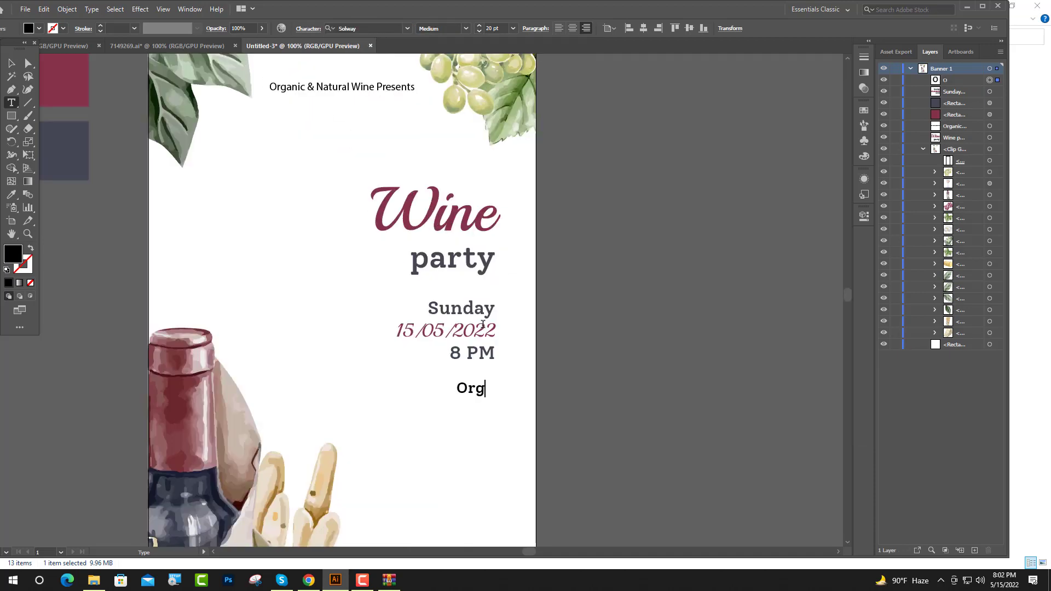
pyautogui.write('anic ')
pyautogui.write('& Natural Wine, ')
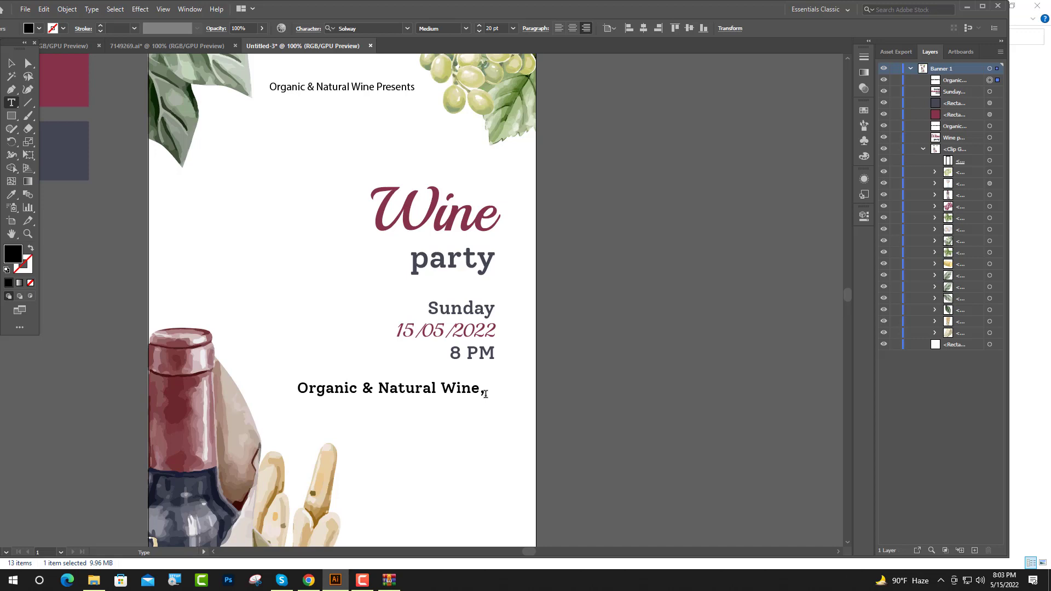
pyautogui.write('516')
pyautogui.write(' Ro')
pyautogui.write('oseves')
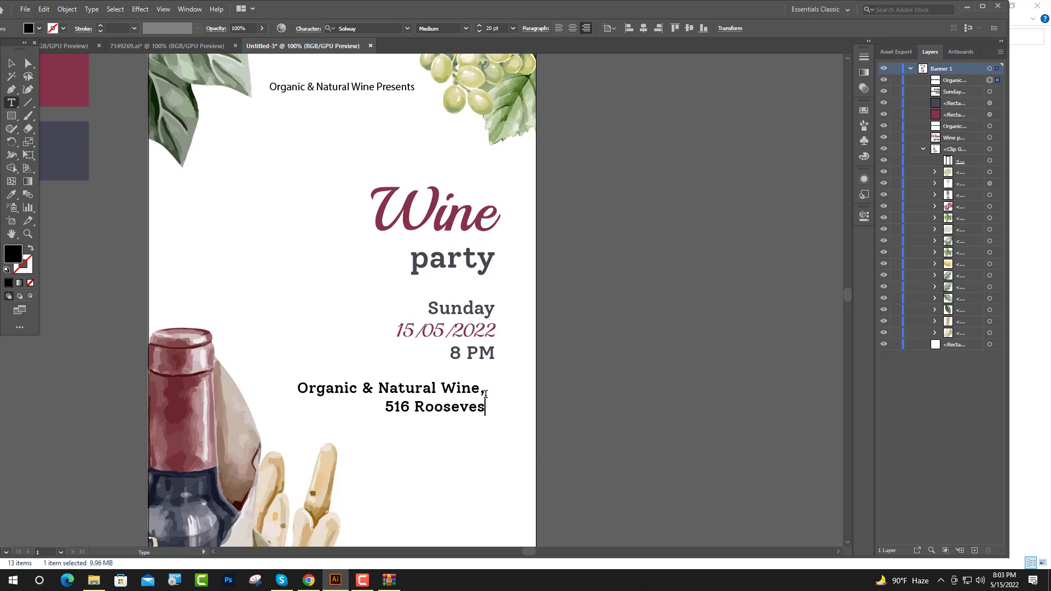
pyautogui.write('l')
pyautogui.press('BackSpace')
pyautogui.press('BackSpace')
pyautogui.write('lt')
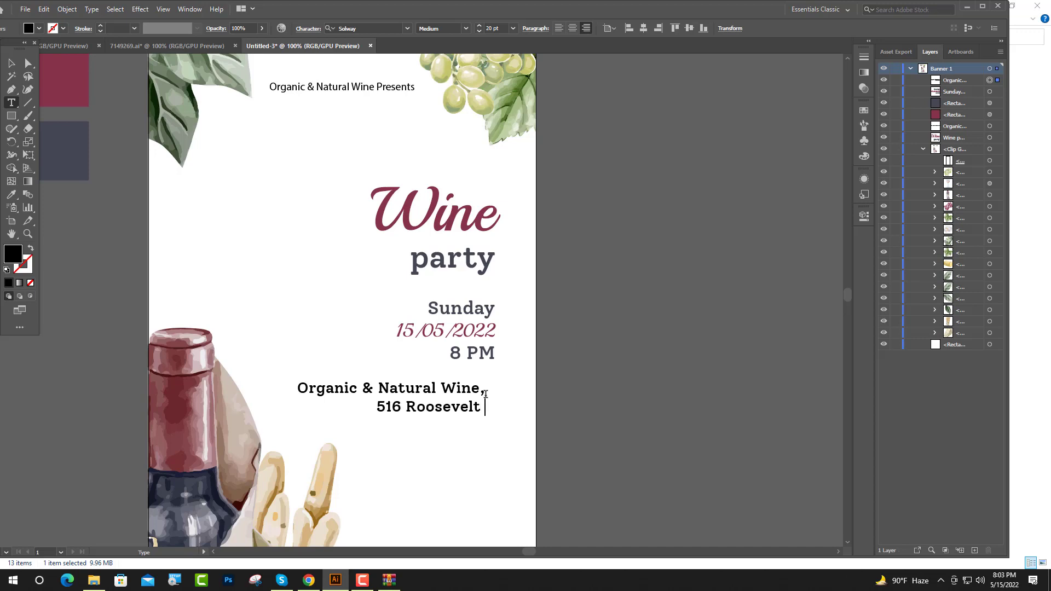
pyautogui.write(' Street,')
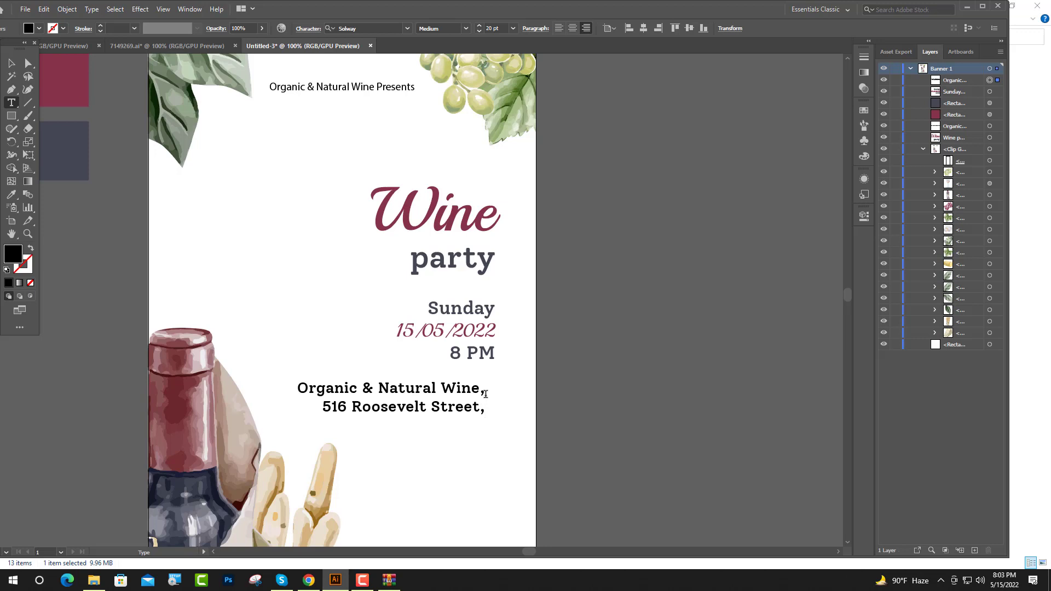
pyautogui.press('Return')
pyautogui.write('San')
pyautogui.write(' F')
pyautogui.write('rancisco, ')
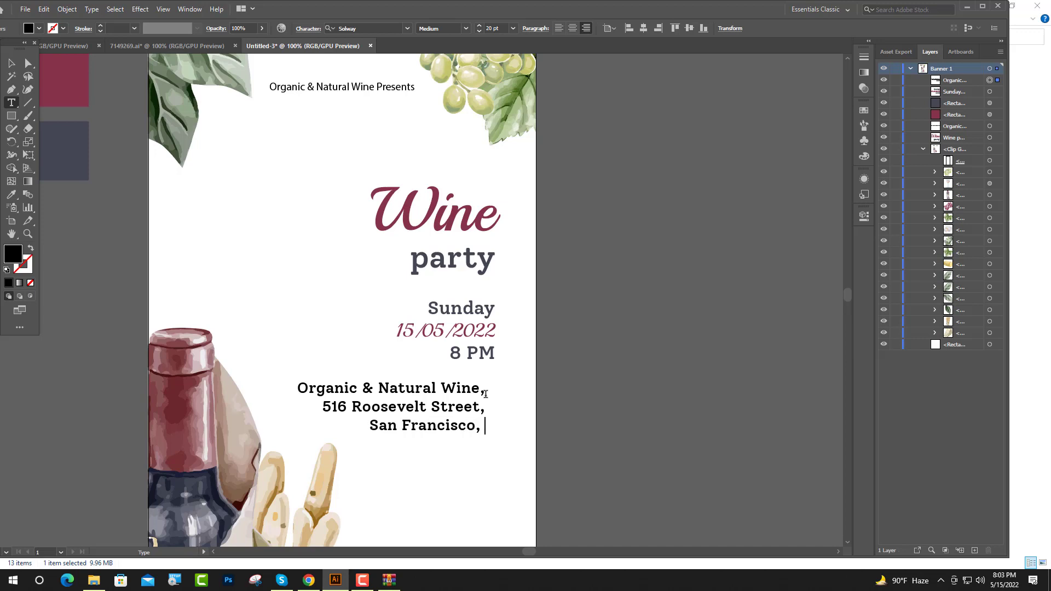
pyautogui.write('c')
pyautogui.press('BackSpace')
pyautogui.write('Califor')
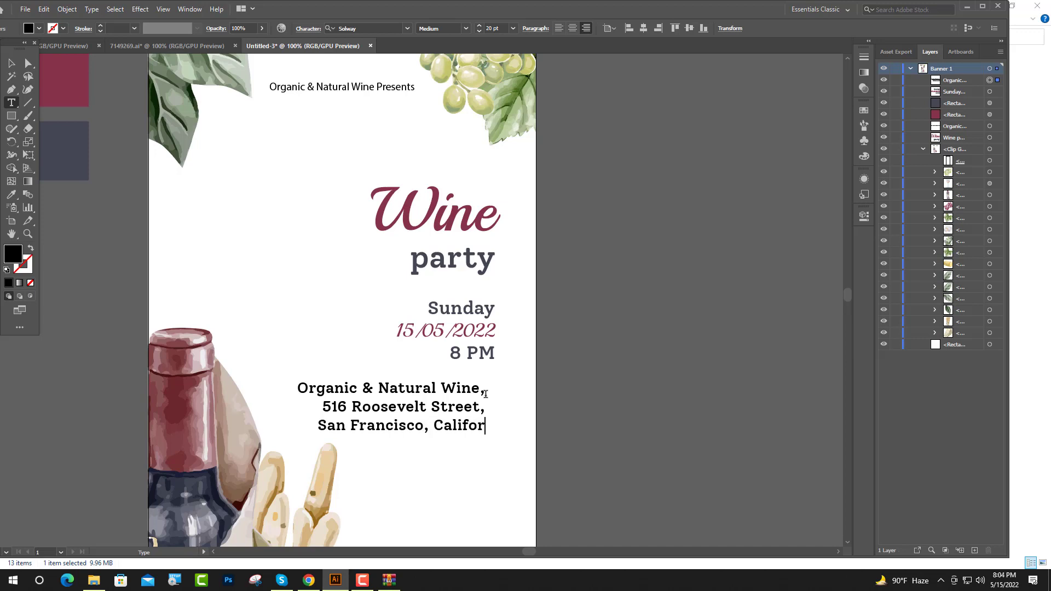
pyautogui.write('nia')
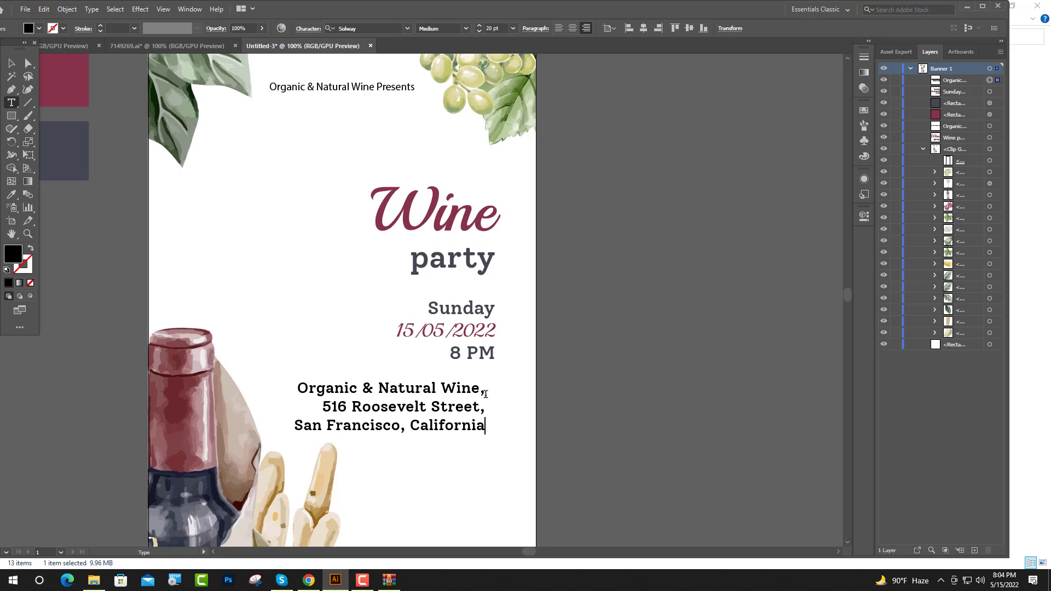
pyautogui.write('.')
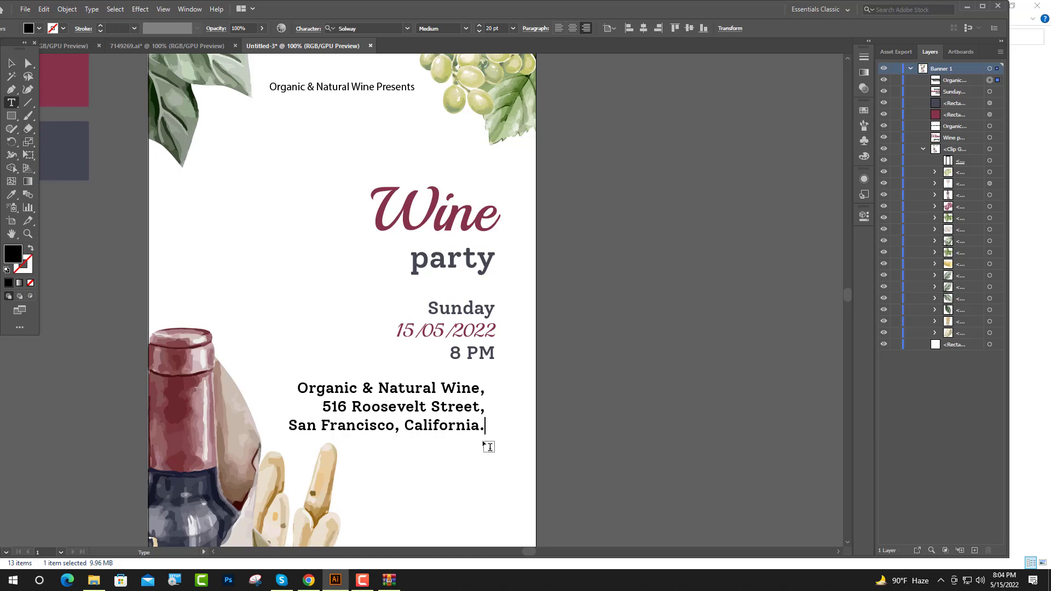
# - Colour the whole address block dark slate from the swatch
pyautogui.moveTo(485, 426); pyautogui.dragTo(288, 394)
pyautogui.click(11, 195)
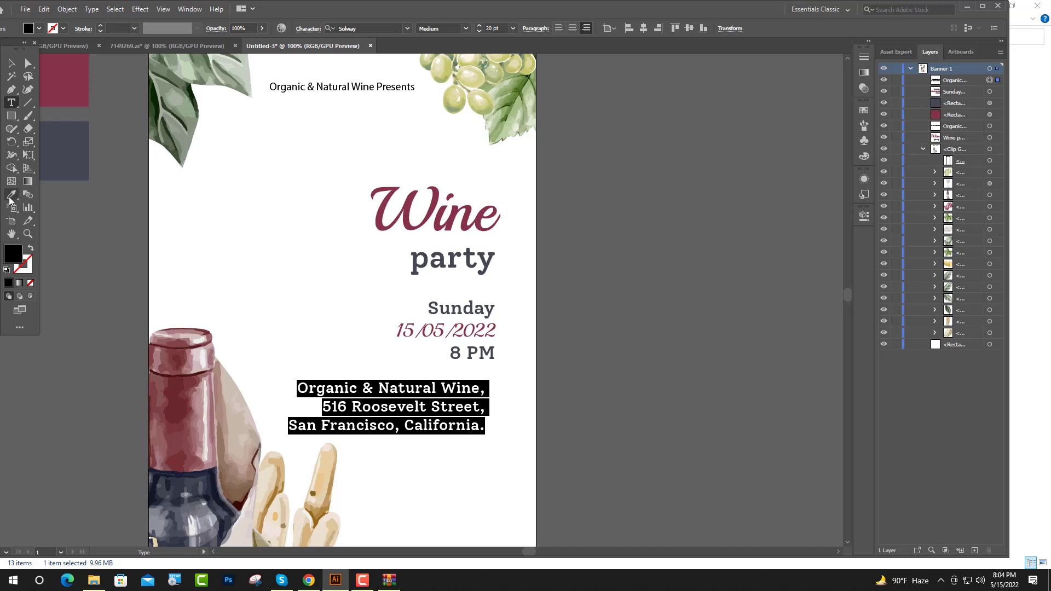
pyautogui.click(64, 154)
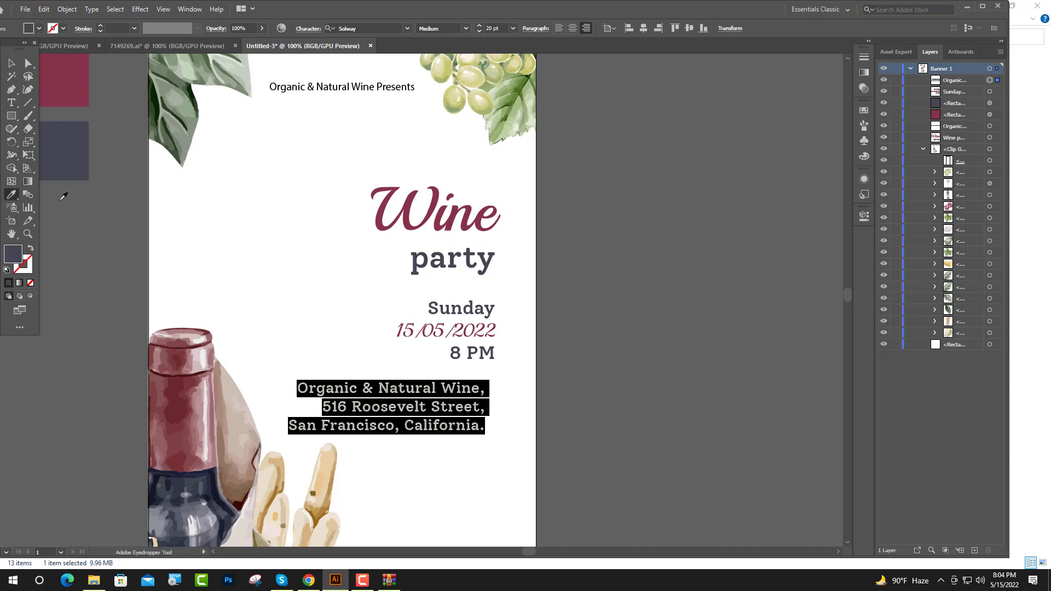
# - Set the street and city lines of the address to Light weight
pyautogui.click(10, 104)
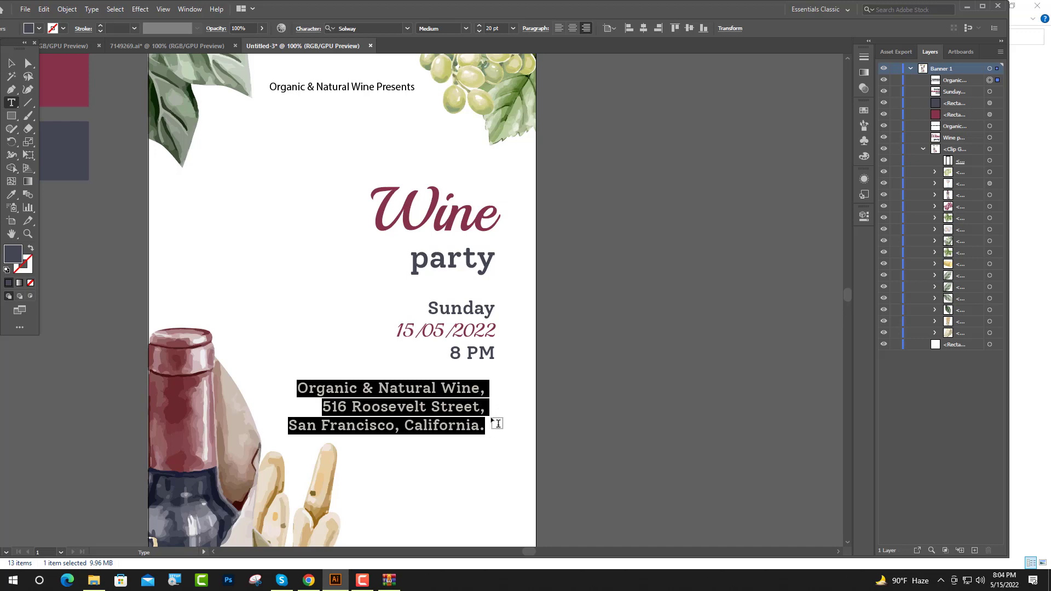
pyautogui.moveTo(484, 425)
pyautogui.mouseDown()
pyautogui.moveTo(341, 424)
pyautogui.moveTo(323, 410)
pyautogui.mouseUp()
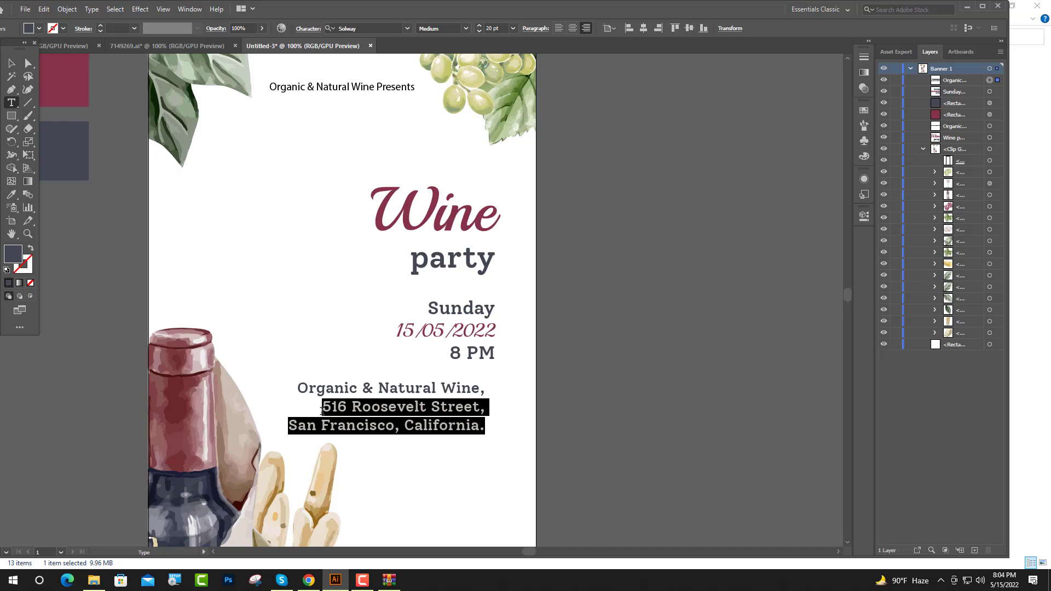
pyautogui.click(465, 28)
pyautogui.click(444, 41)
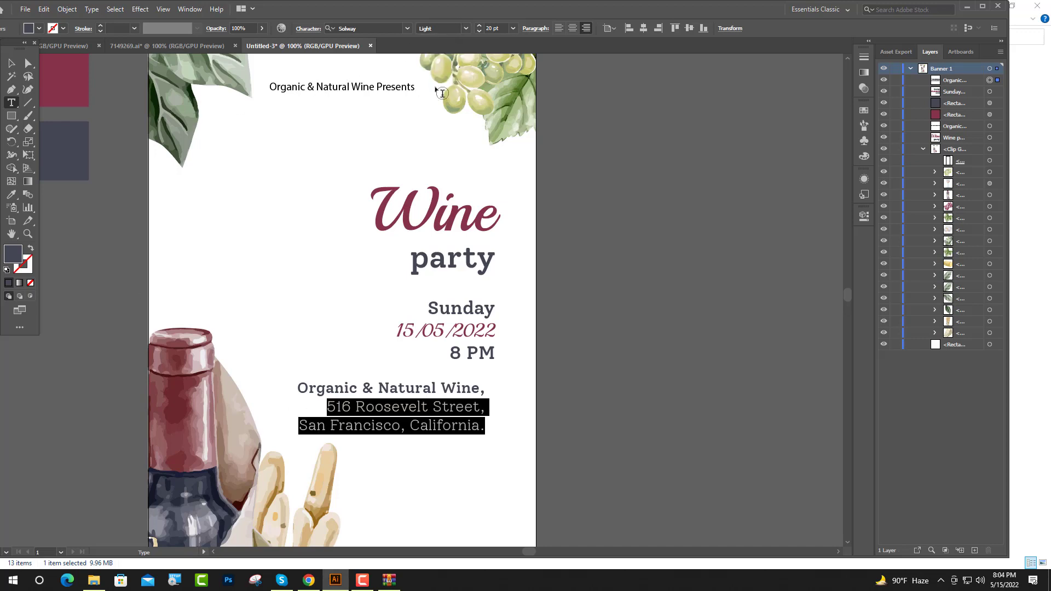
pyautogui.press('Escape')
pyautogui.click(720, 300)
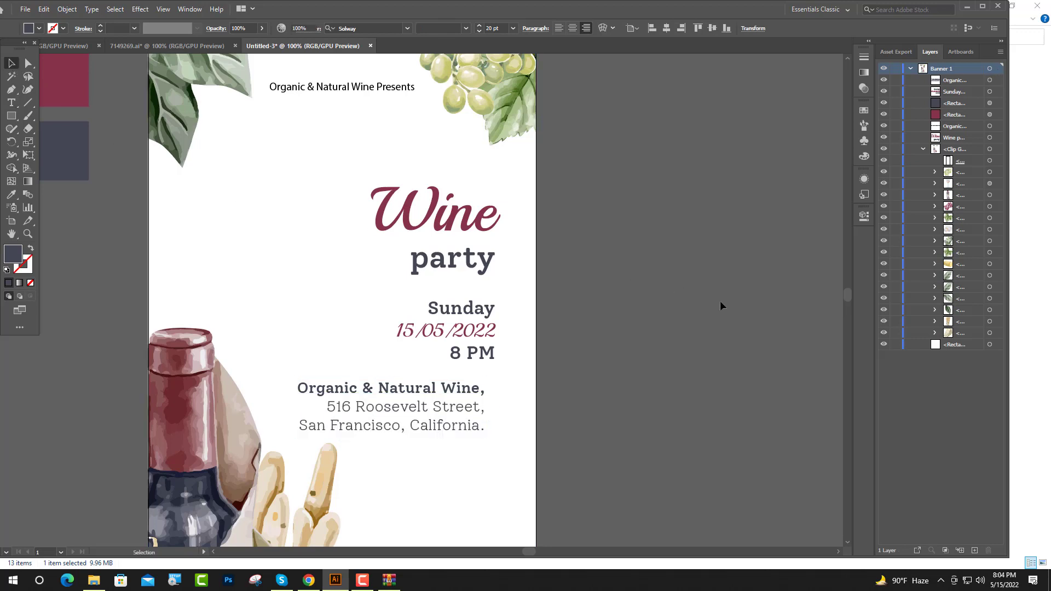
# - Draw a 500 × 1020 px rectangle beside the first banner
pyautogui.click(476, 408)
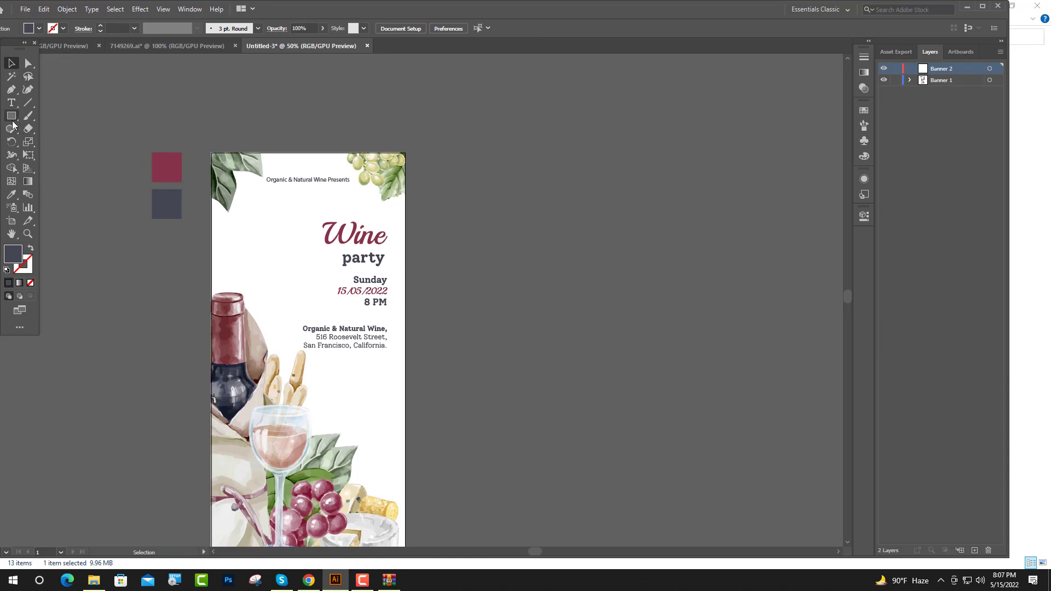
pyautogui.press('m')
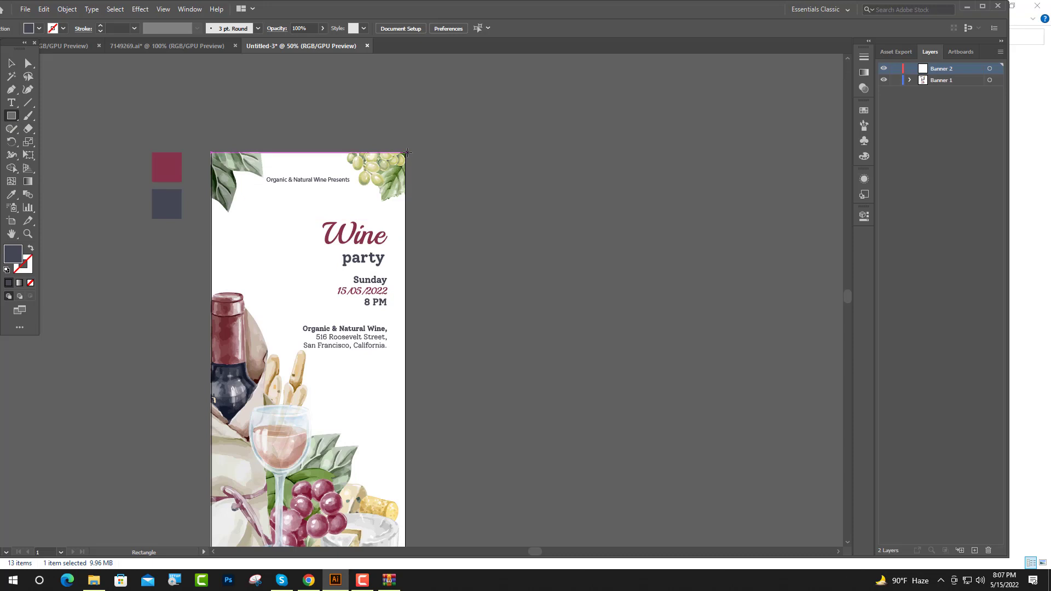
pyautogui.click(438, 153)
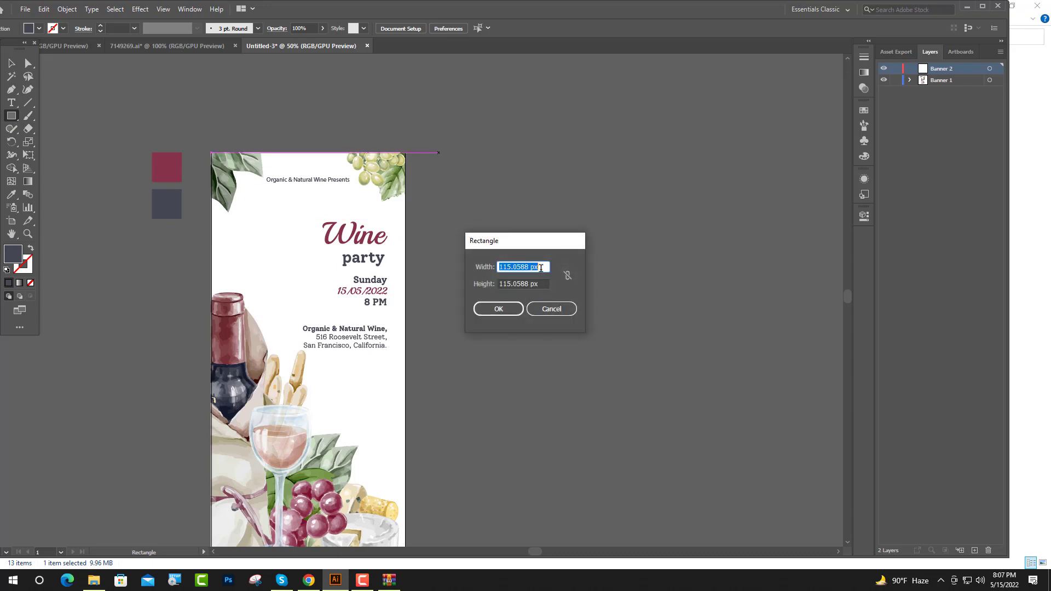
pyautogui.write('10')
pyautogui.write('00')
pyautogui.press('Tab')
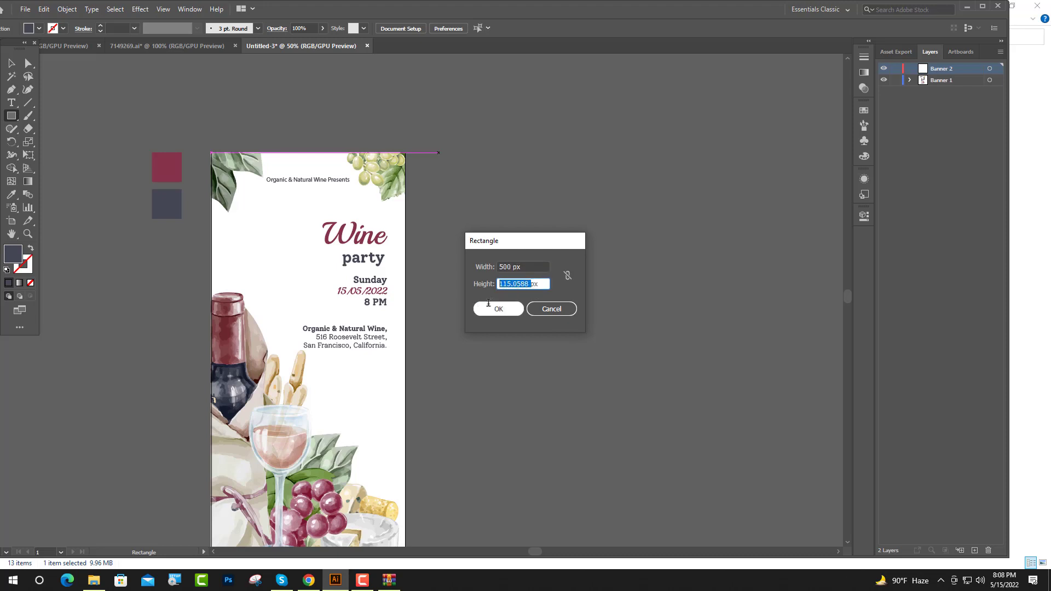
pyautogui.write('1020')
pyautogui.click(489, 305)
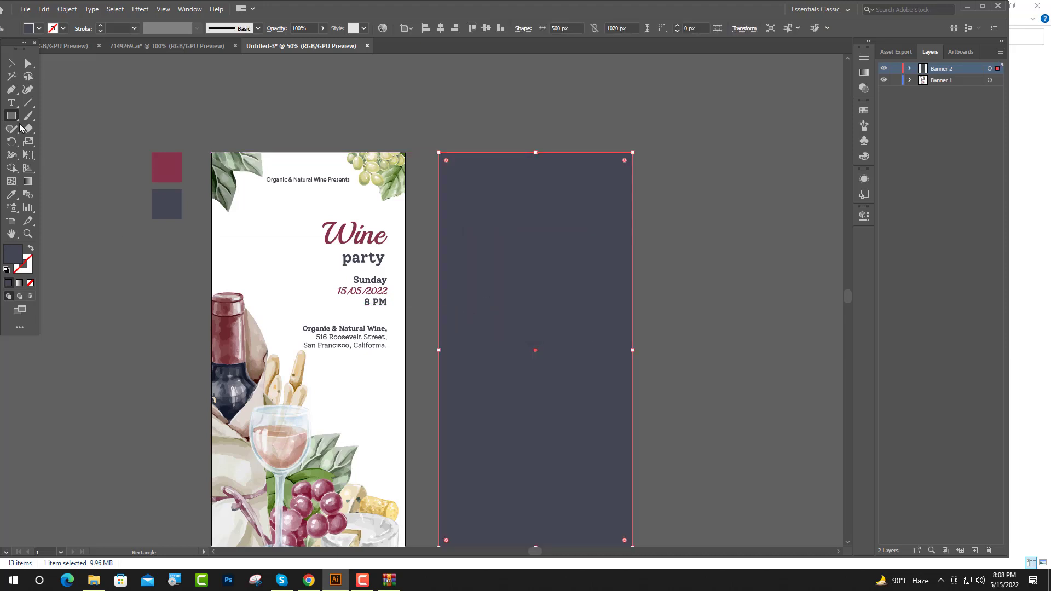
# - Fill the new rectangle with the first banner's white
pyautogui.click(12, 64)
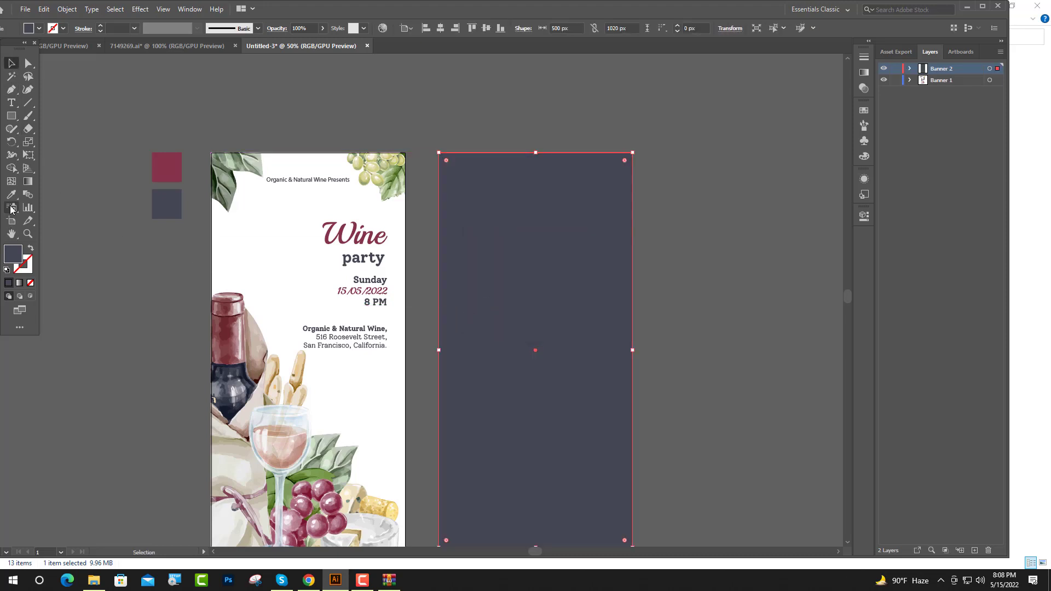
pyautogui.click(11, 195)
pyautogui.click(296, 242)
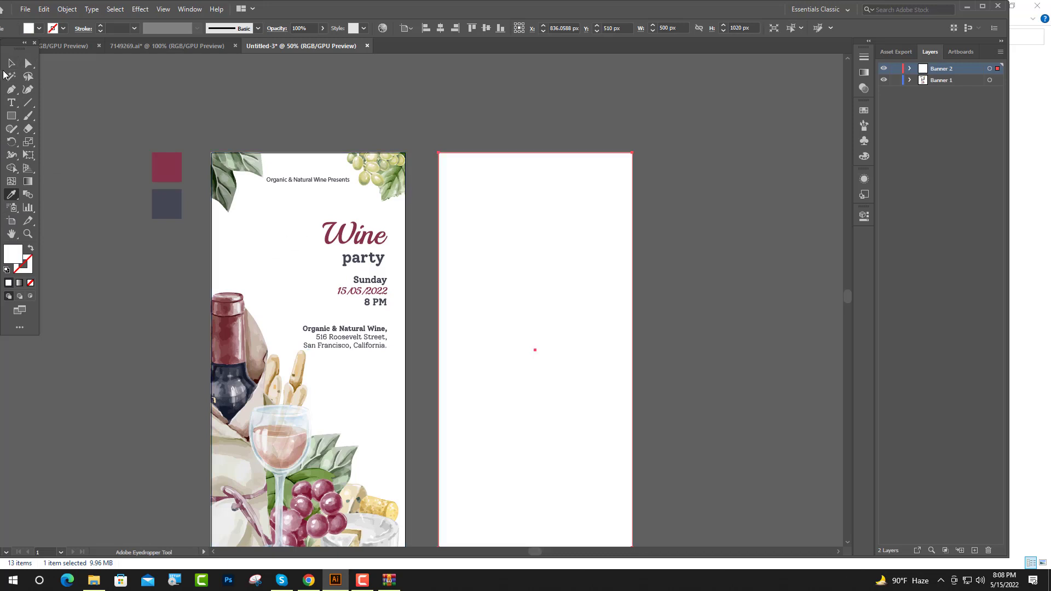
pyautogui.click(8, 66)
pyautogui.click(594, 81)
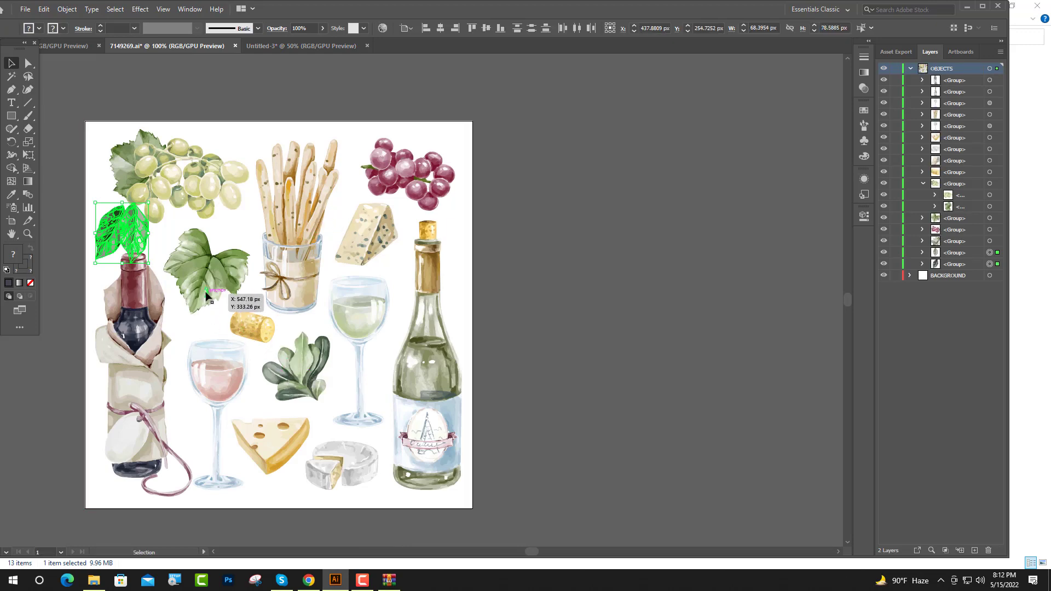
# - Bring the green grape leaf onto the second banner and rotate it about 18° clockwise
pyautogui.click(208, 289)
pyautogui.moveTo(208, 289); pyautogui.dragTo(560, 296)
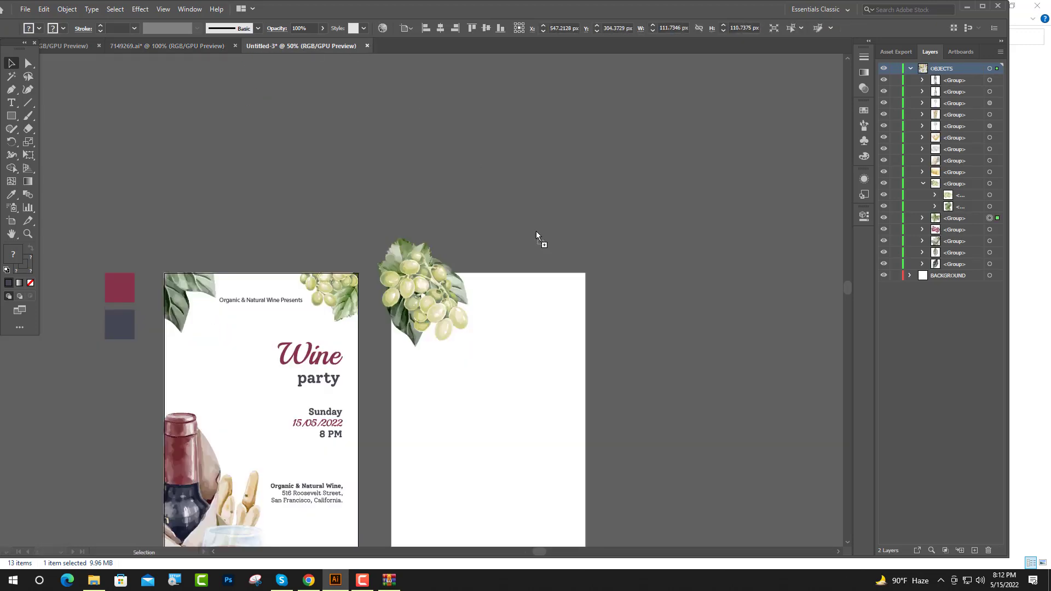
pyautogui.hotkey('ctrl', '=')
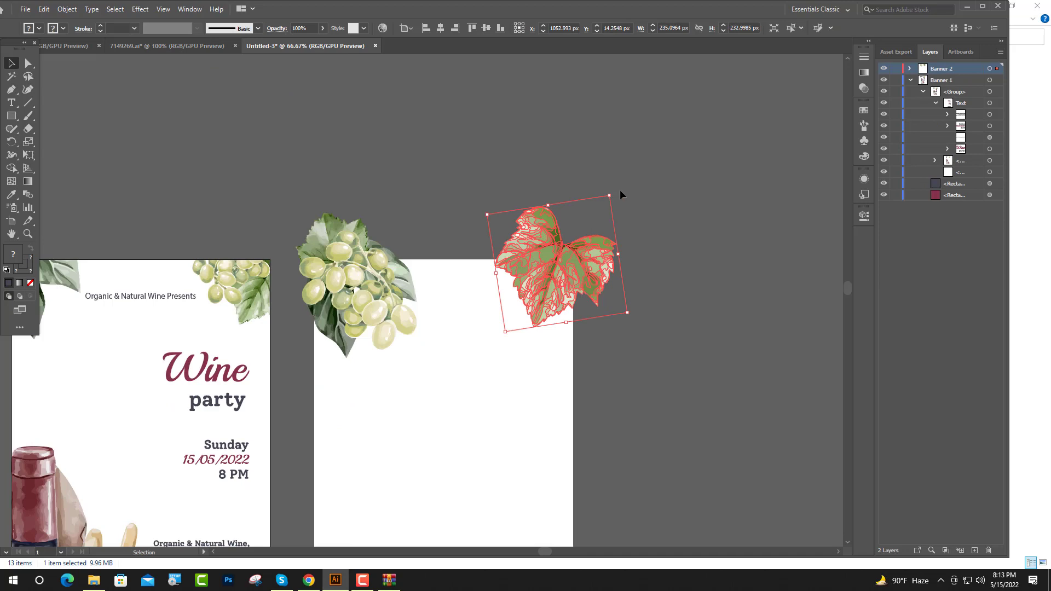
pyautogui.moveTo(620, 189); pyautogui.dragTo(640, 212)
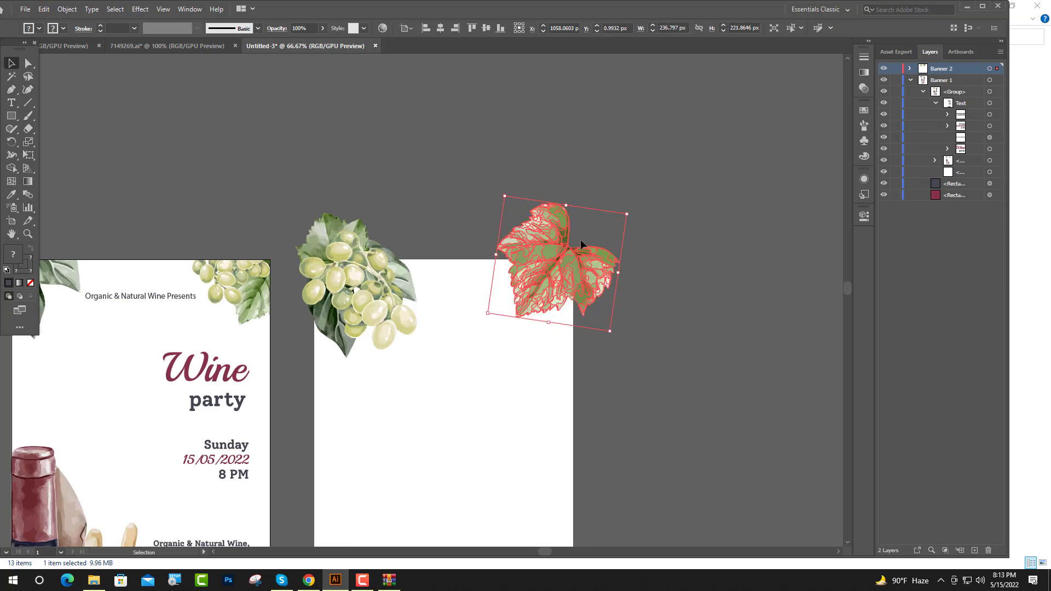
pyautogui.click(638, 175)
pyautogui.hotkey('ctrl', '-')
pyautogui.hotkey('ctrl', '-')
pyautogui.hotkey('ctrl', '-')
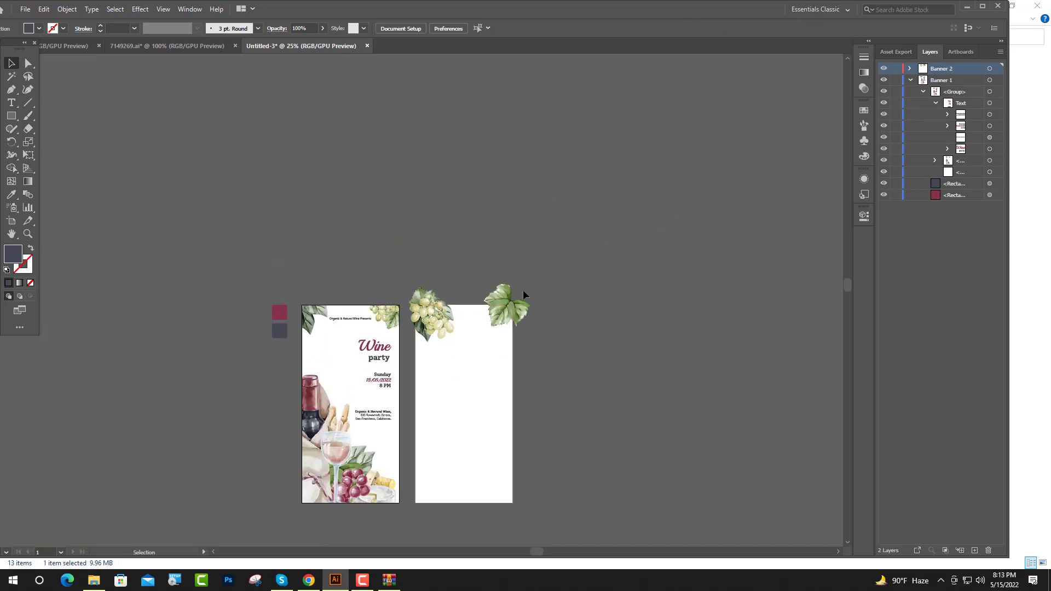
pyautogui.scroll(-2, 493, 322)
pyautogui.keyDown('alt'); pyautogui.scroll(1, 481, 331); pyautogui.keyUp('alt')
pyautogui.scroll(-1, 476, 317)
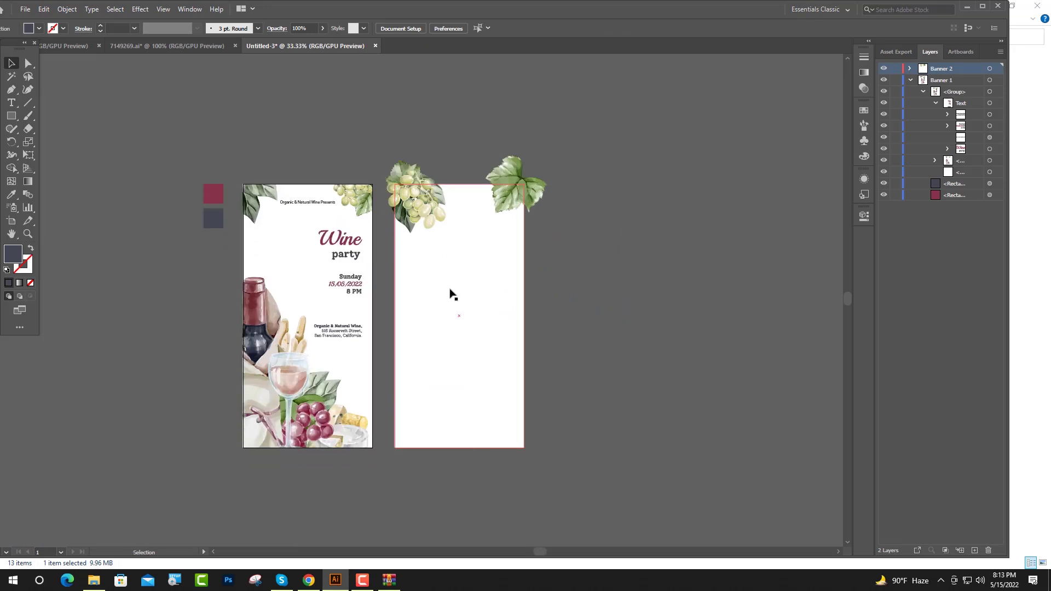
pyautogui.keyDown('alt'); pyautogui.scroll(1, 439, 287); pyautogui.keyUp('alt')
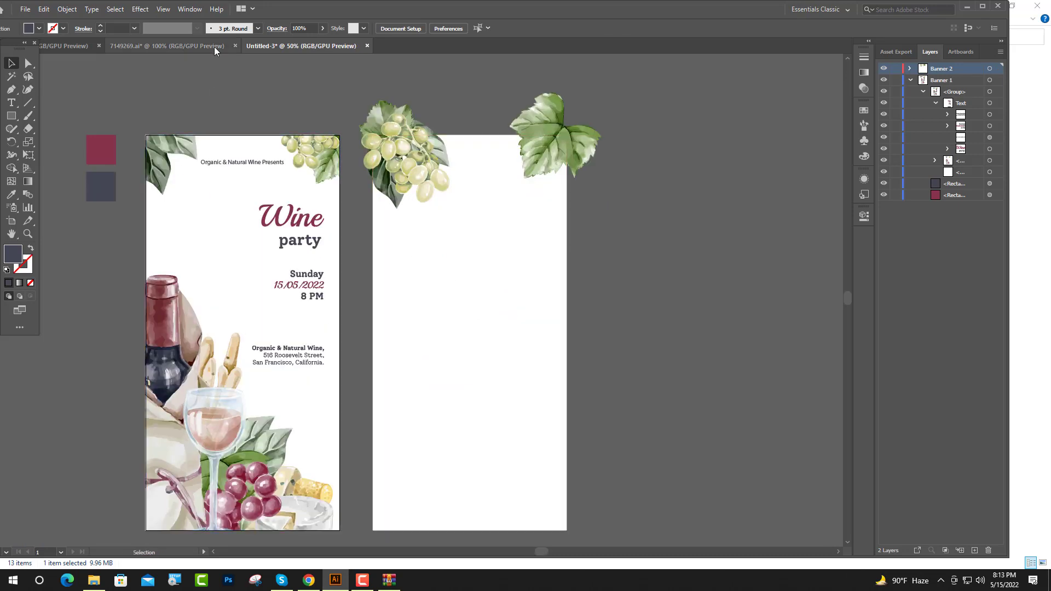
# - Add the purple grape cluster at the second banner's top left, enlarged and slightly rotated
pyautogui.moveTo(216, 47)
pyautogui.mouseDown()
pyautogui.moveTo(416, 181)
pyautogui.moveTo(443, 179)
pyautogui.mouseUp()
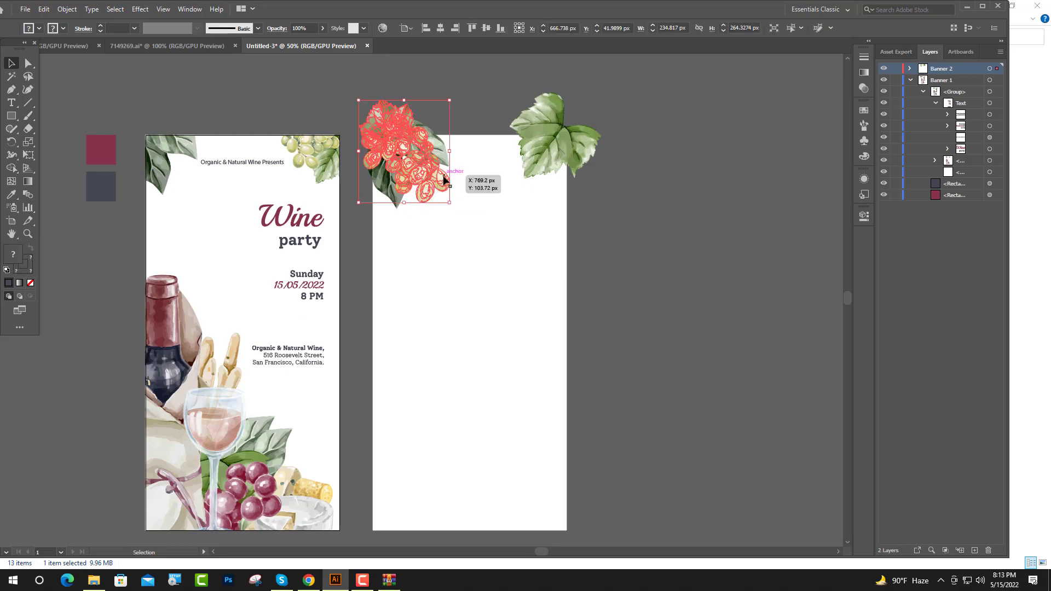
pyautogui.click(166, 46)
pyautogui.click(388, 181)
pyautogui.moveTo(302, 70); pyautogui.dragTo(336, 78)
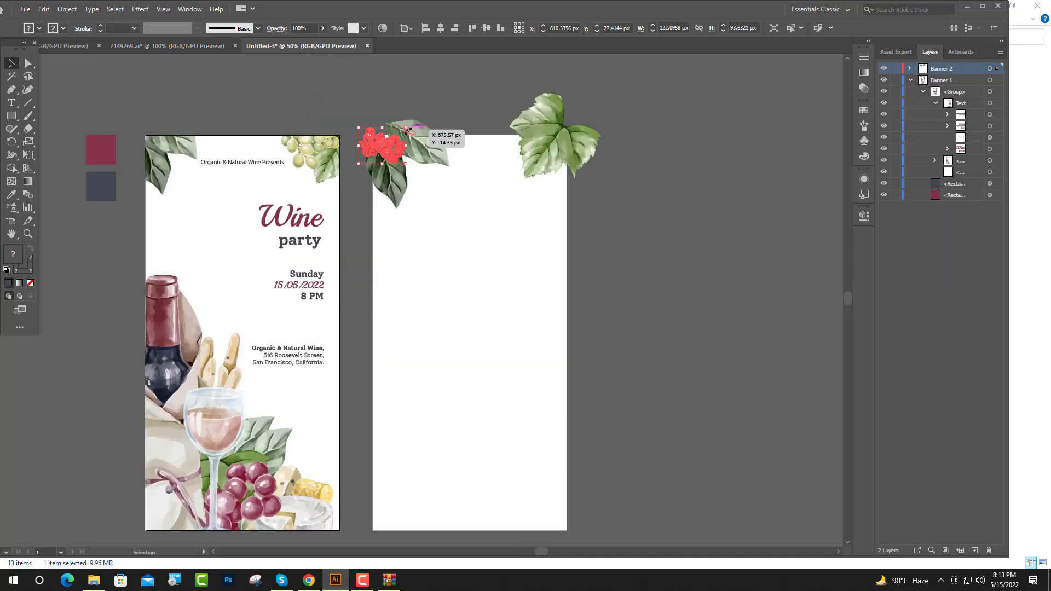
pyautogui.moveTo(374, 152); pyautogui.dragTo(396, 129)
pyautogui.moveTo(445, 89)
pyautogui.mouseDown()
pyautogui.moveTo(474, 84)
pyautogui.moveTo(474, 73)
pyautogui.moveTo(434, 203)
pyautogui.moveTo(462, 129)
pyautogui.mouseUp()
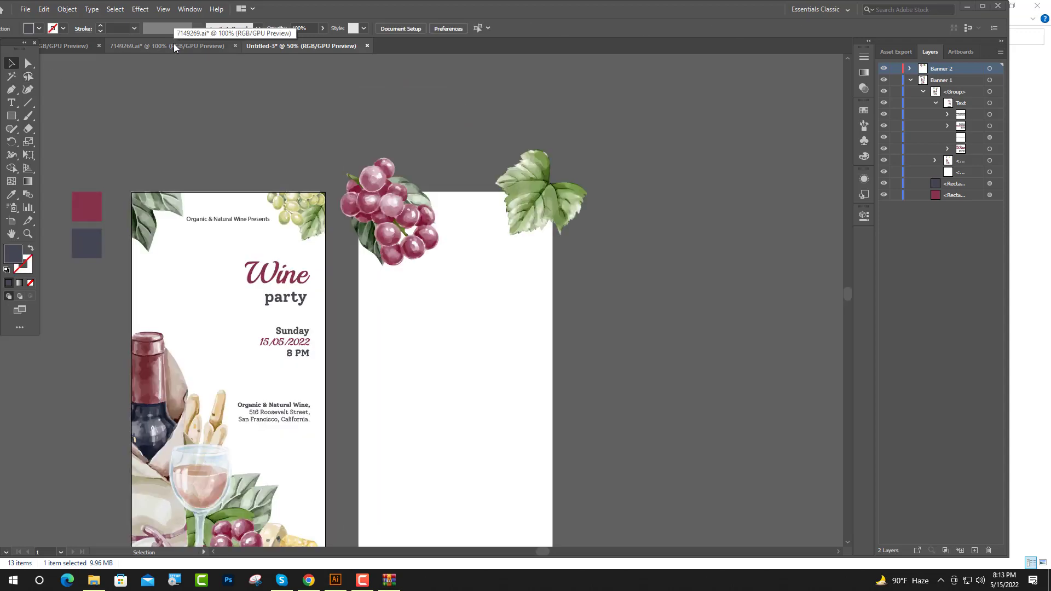
# - Copy the camembert onto the second banner's bottom and enlarge it
pyautogui.click(173, 43)
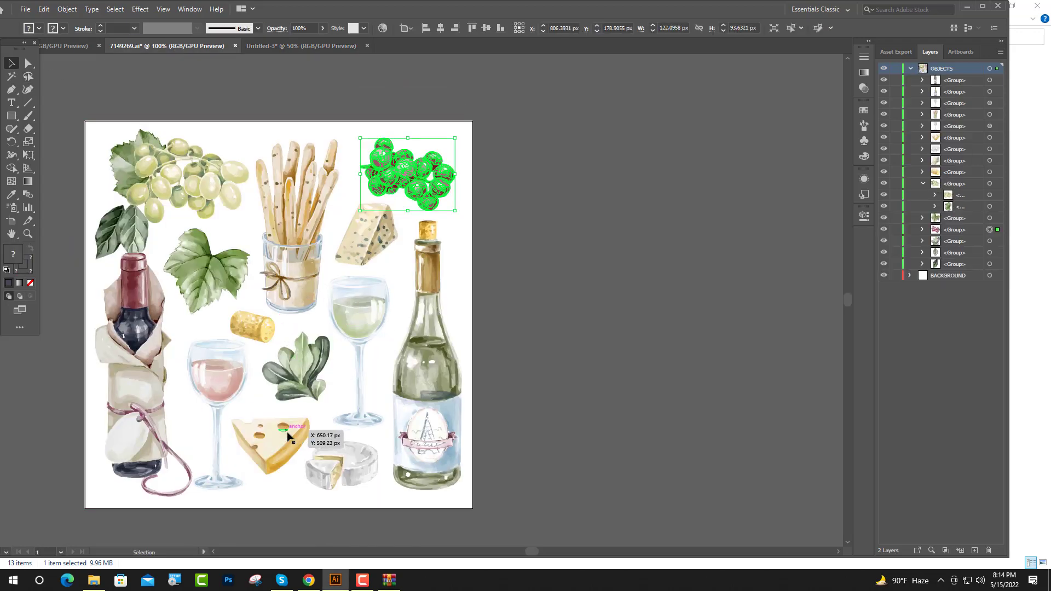
pyautogui.click(354, 475)
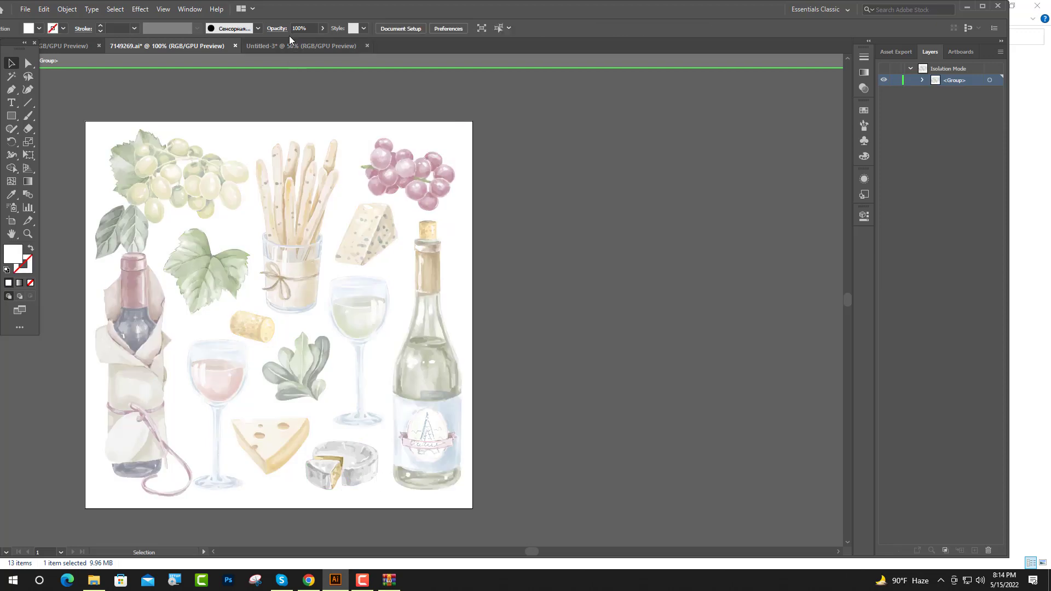
pyautogui.moveTo(332, 466); pyautogui.dragTo(515, 502)
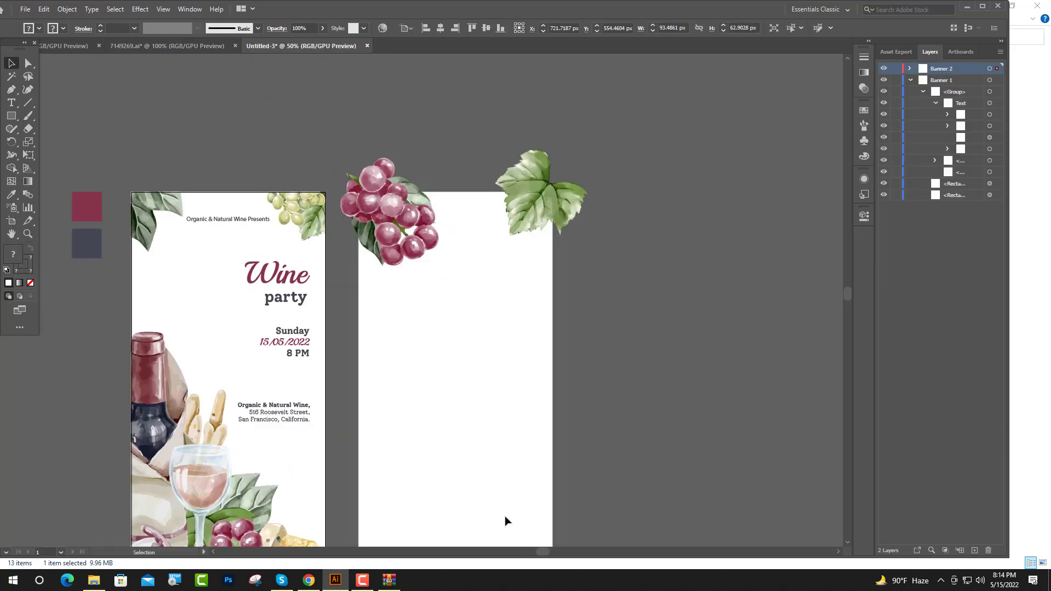
pyautogui.moveTo(505, 534); pyautogui.dragTo(509, 477)
pyautogui.scroll(-2, 509, 477)
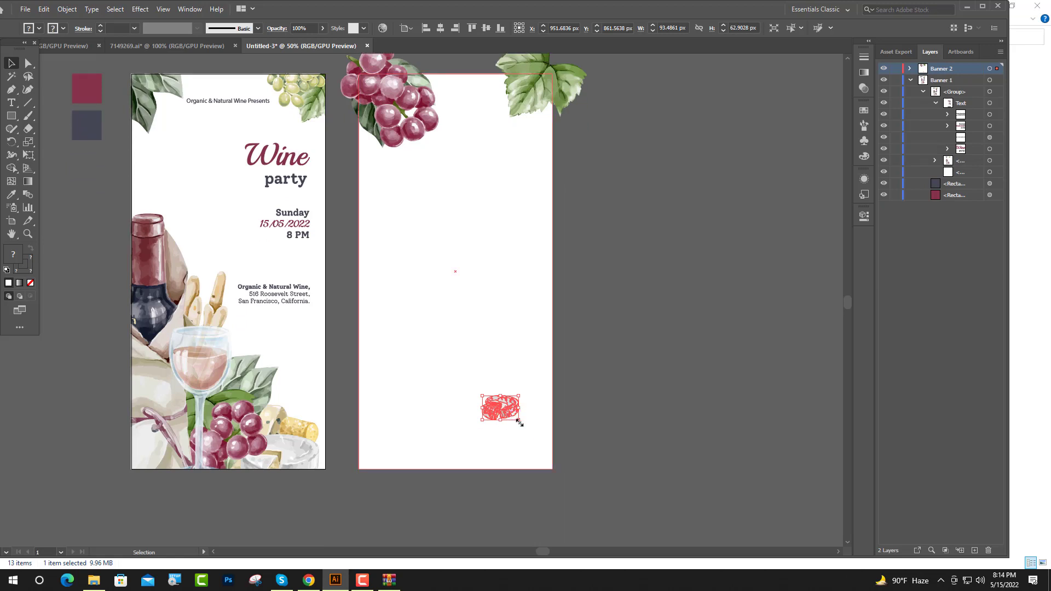
pyautogui.moveTo(519, 422); pyautogui.dragTo(534, 439)
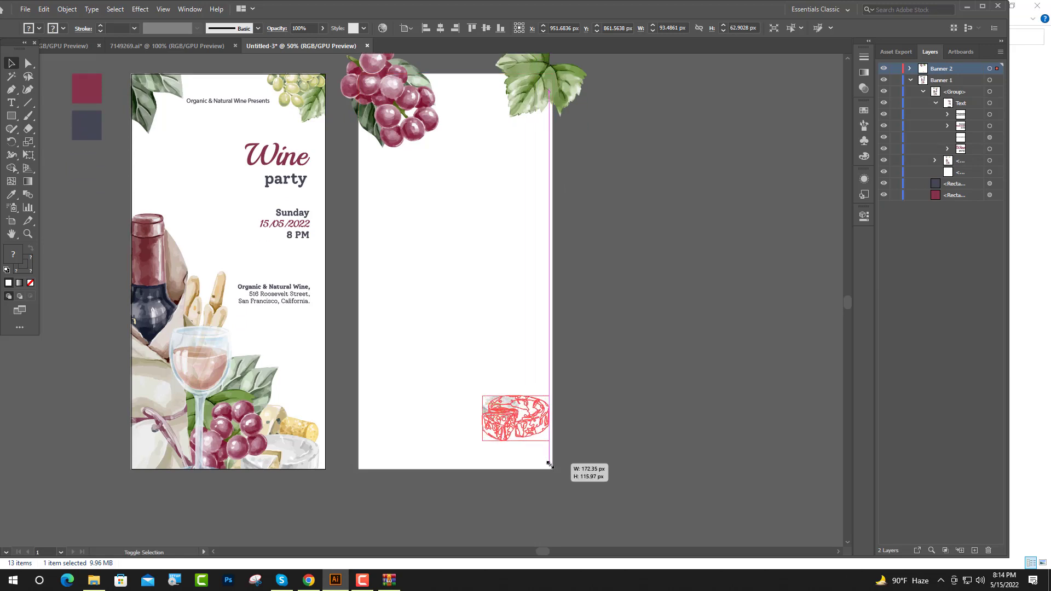
# - Place the green leaf sprig beside the camembert at the banner's bottom, resized to fit
pyautogui.hotkey('ctrl', 'Tab')
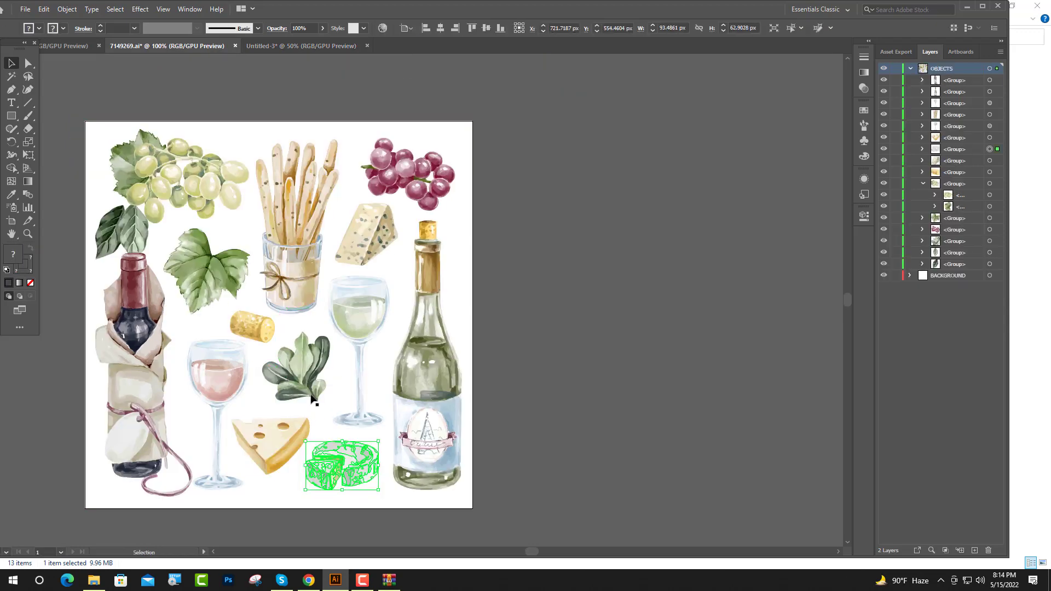
pyautogui.moveTo(313, 383); pyautogui.dragTo(316, 37)
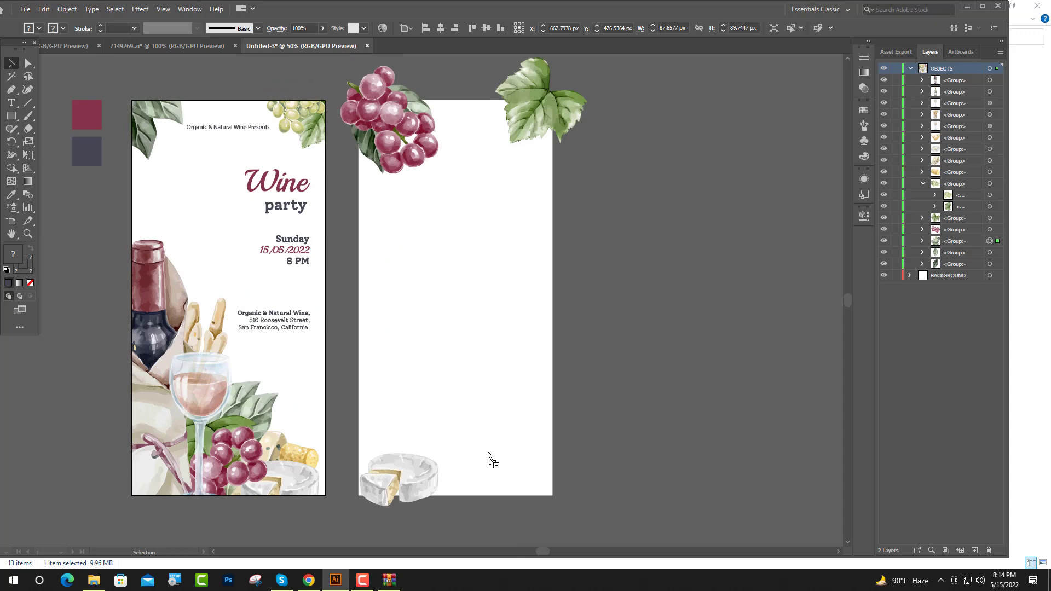
pyautogui.moveTo(315, 37); pyautogui.dragTo(491, 478)
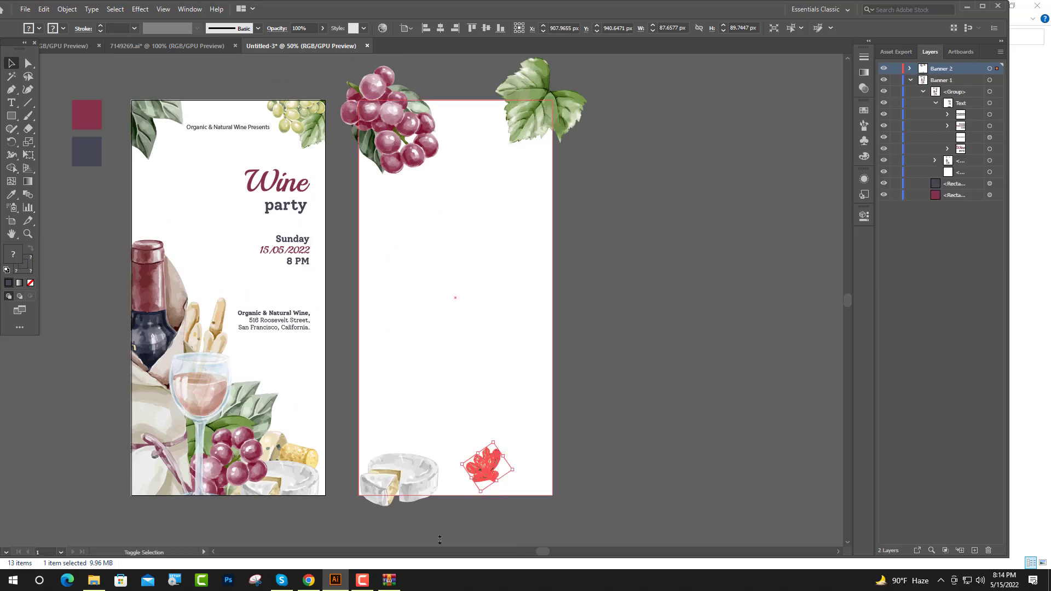
pyautogui.moveTo(440, 539); pyautogui.dragTo(436, 526)
pyautogui.moveTo(469, 447); pyautogui.dragTo(462, 418)
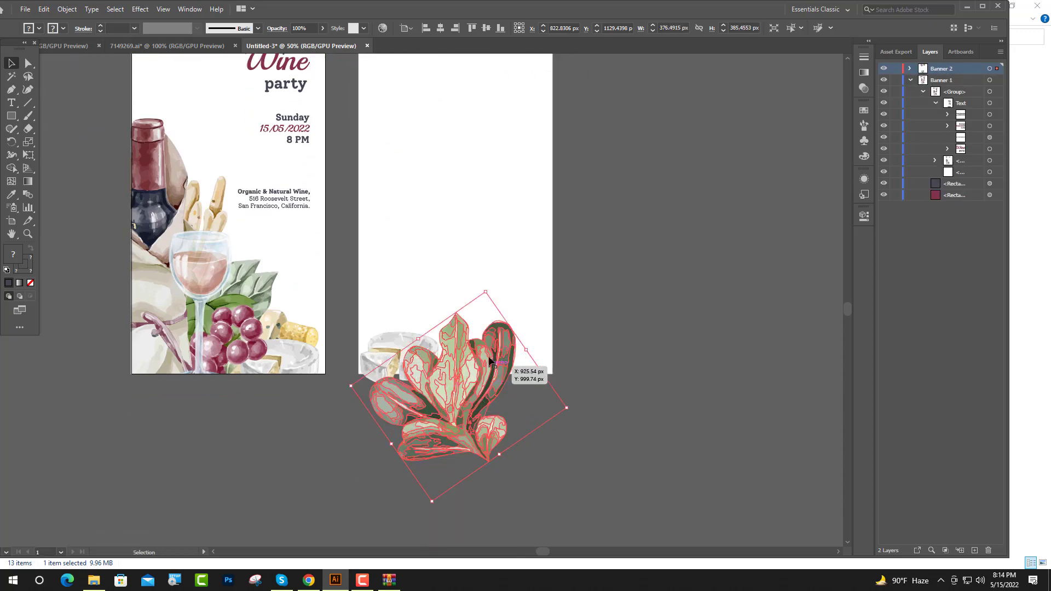
pyautogui.moveTo(485, 291); pyautogui.dragTo(473, 344)
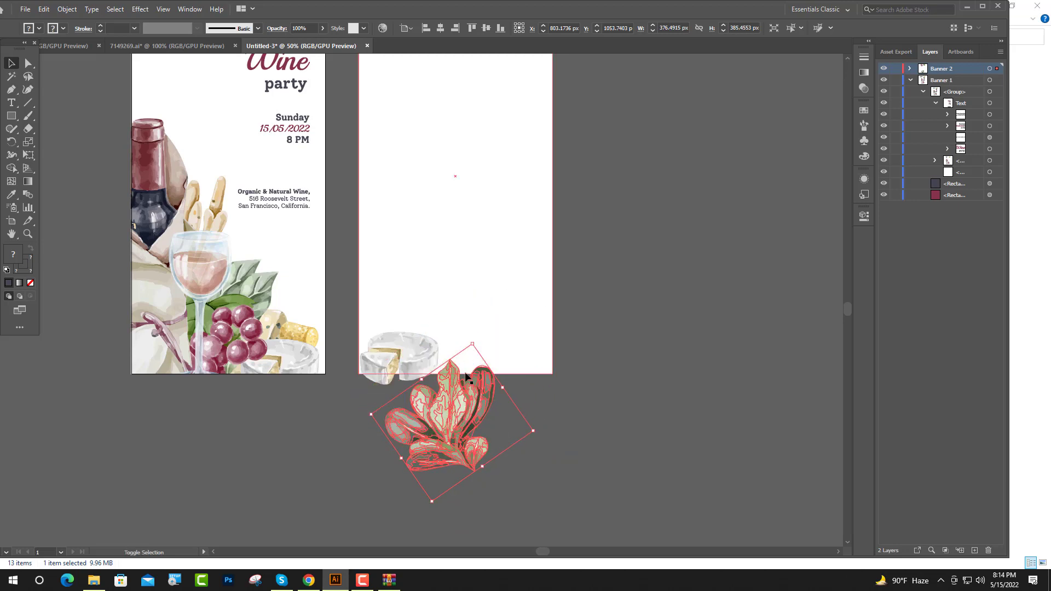
pyautogui.moveTo(458, 416); pyautogui.dragTo(462, 370)
pyautogui.click(629, 347)
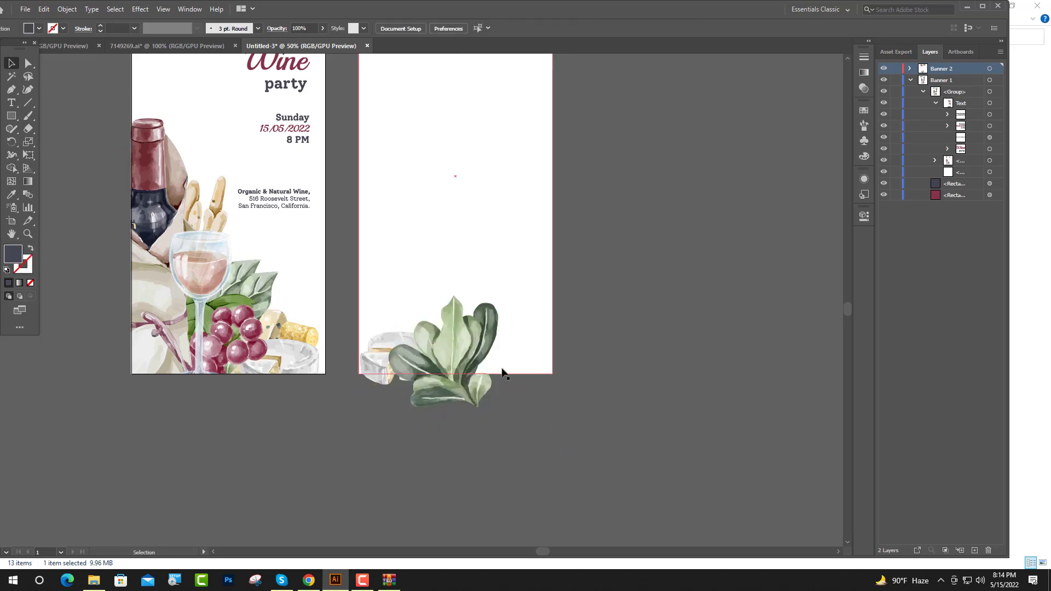
# - Bring the camembert to the front of the leaves with Arrange > Bring to Front
pyautogui.rightClick(384, 355)
pyautogui.moveTo(439, 489)
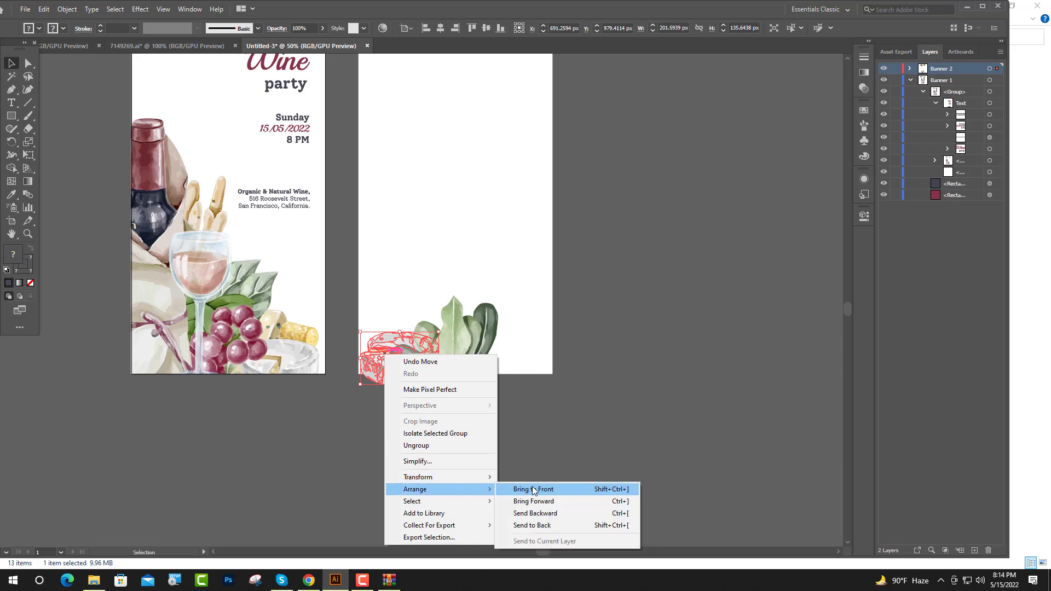
pyautogui.click(536, 488)
pyautogui.click(604, 416)
# - Fine-tune the leaf cluster's position up and left beside the camembert
pyautogui.moveTo(476, 391); pyautogui.dragTo(446, 366)
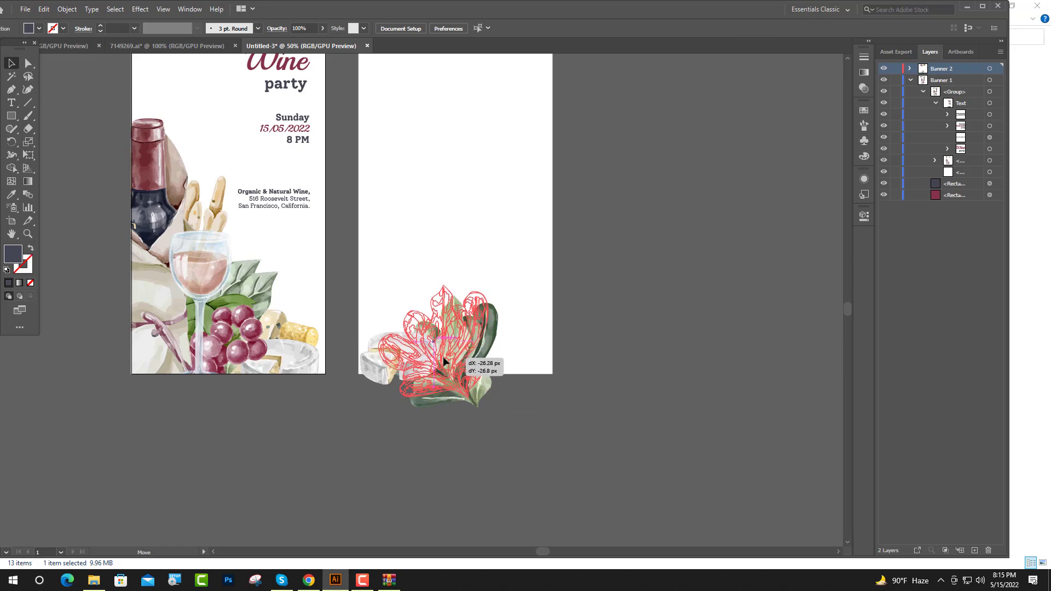
pyautogui.moveTo(446, 366); pyautogui.dragTo(443, 361)
pyautogui.click(599, 389)
pyautogui.scroll(-2, 600, 389)
pyautogui.scroll(1, 422, 427)
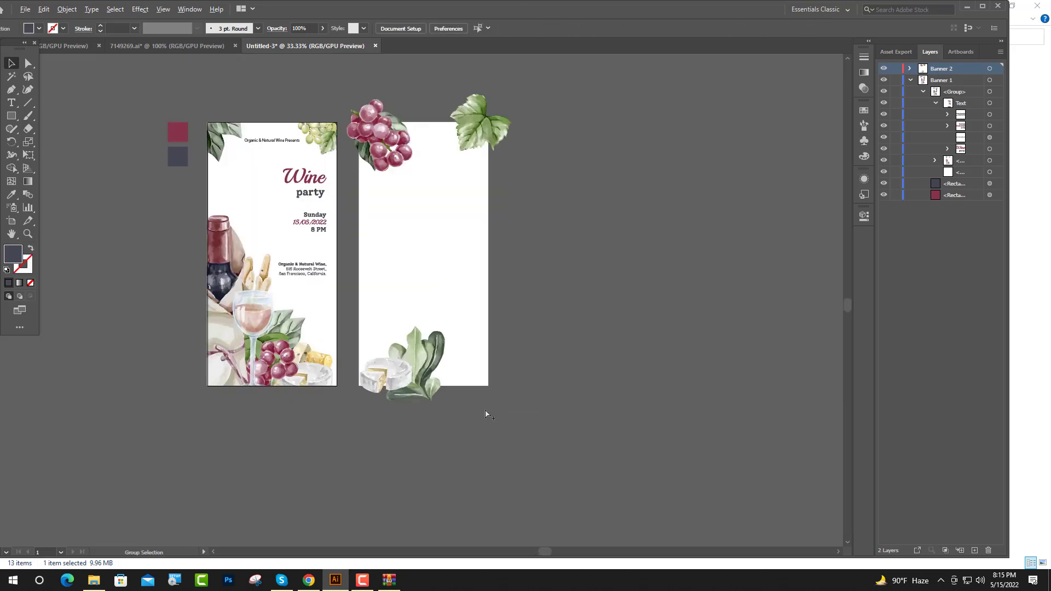
pyautogui.scroll(2, 485, 430)
pyautogui.moveTo(365, 384); pyautogui.dragTo(360, 370)
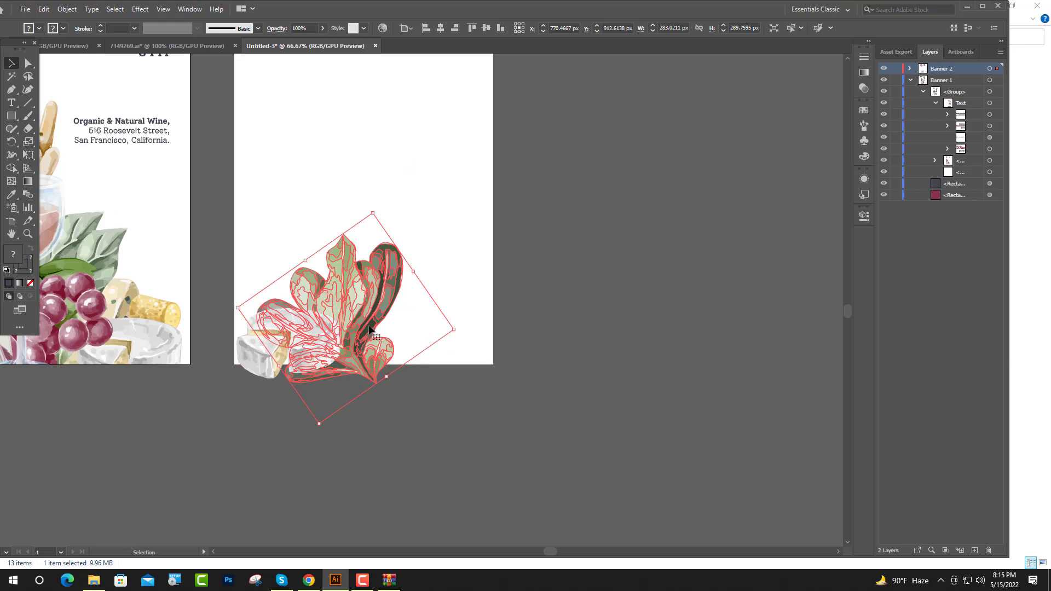
pyautogui.click(540, 363)
# - Add the pair of large leaves beside the succulent, rotated upright
pyautogui.click(167, 46)
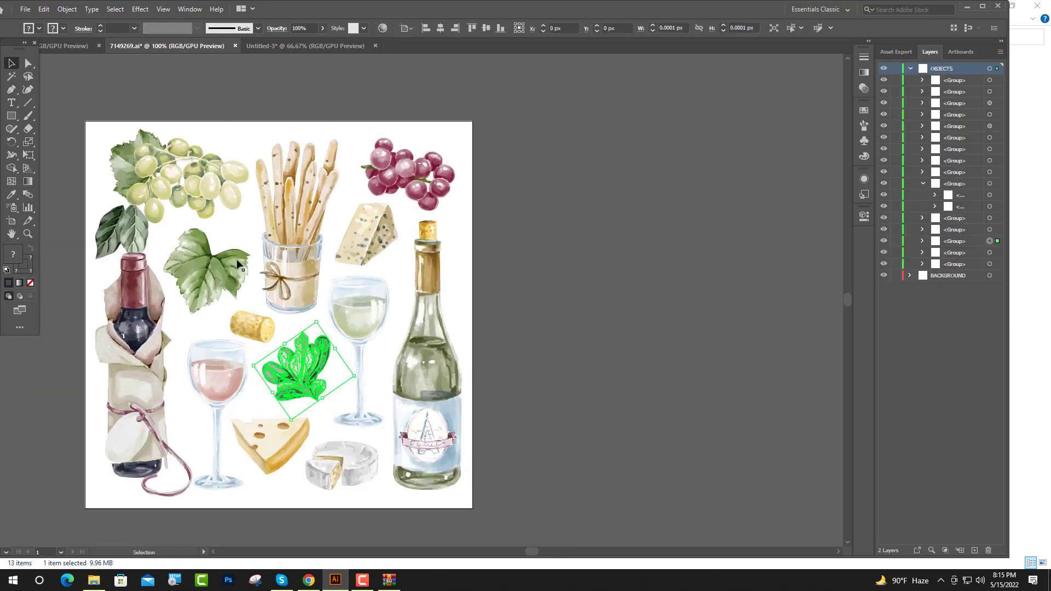
pyautogui.click(104, 242)
pyautogui.moveTo(104, 249); pyautogui.dragTo(207, 28)
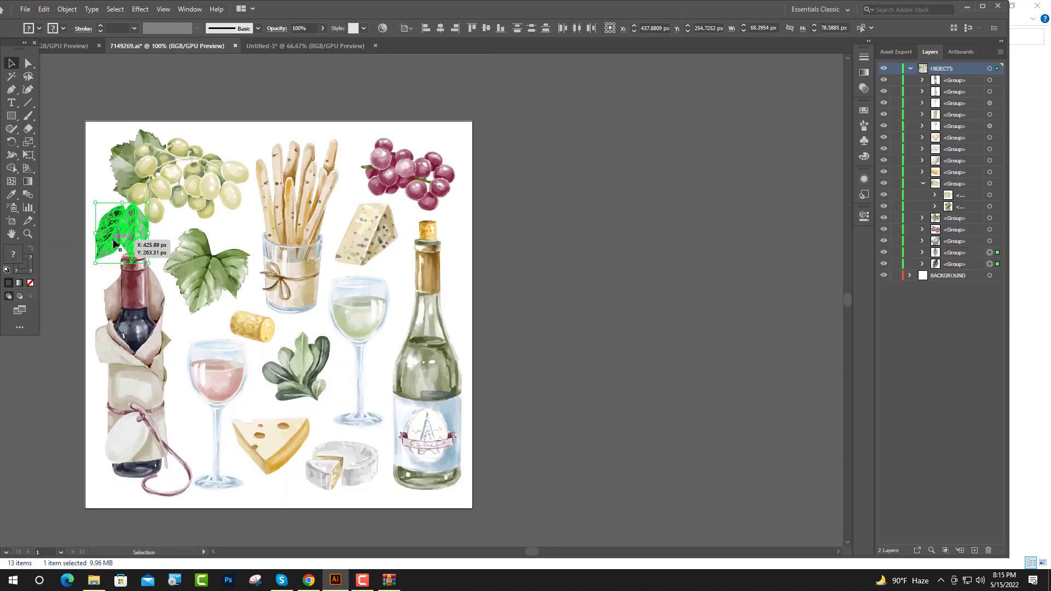
pyautogui.moveTo(295, 48); pyautogui.dragTo(330, 85)
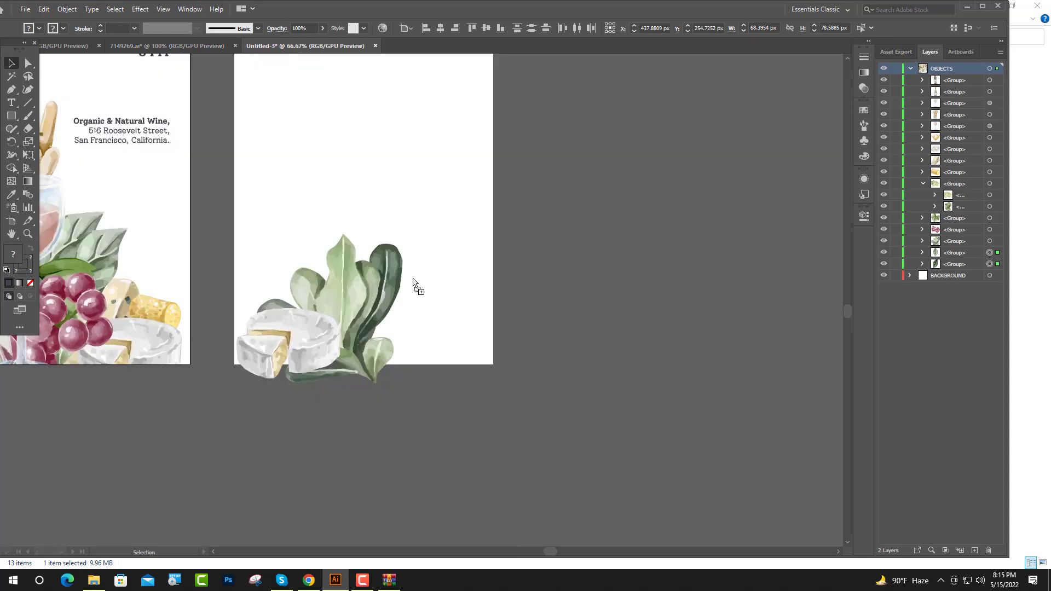
pyautogui.moveTo(413, 283); pyautogui.dragTo(521, 199)
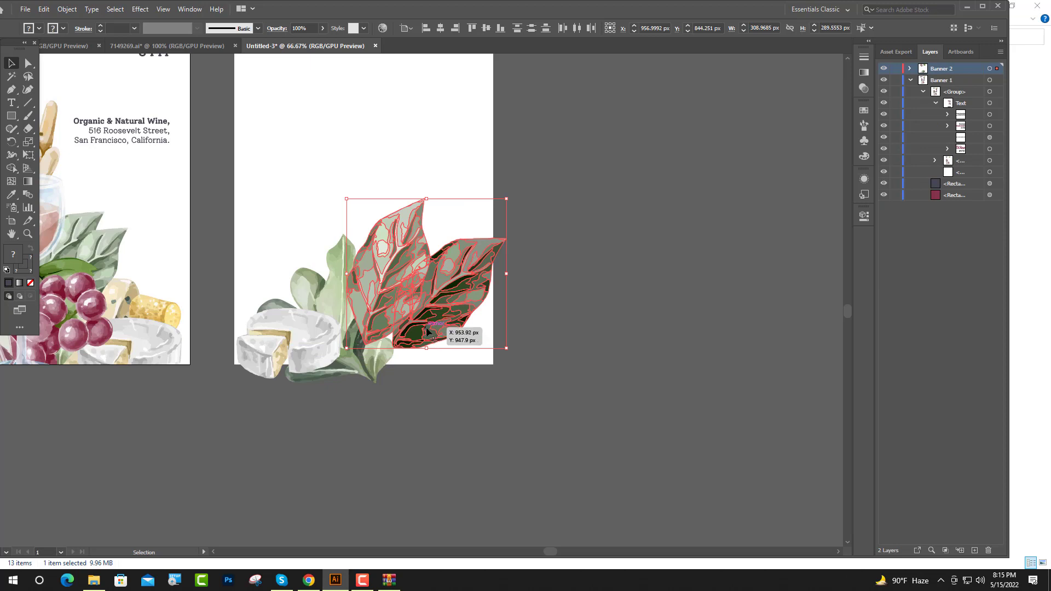
pyautogui.moveTo(428, 331); pyautogui.dragTo(423, 348)
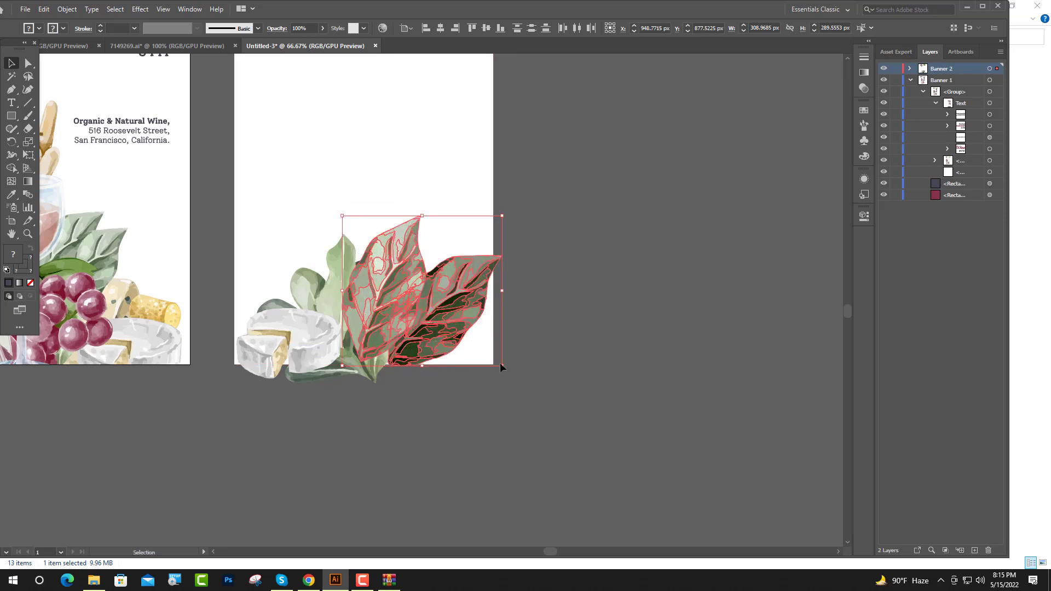
pyautogui.moveTo(503, 370); pyautogui.dragTo(526, 339)
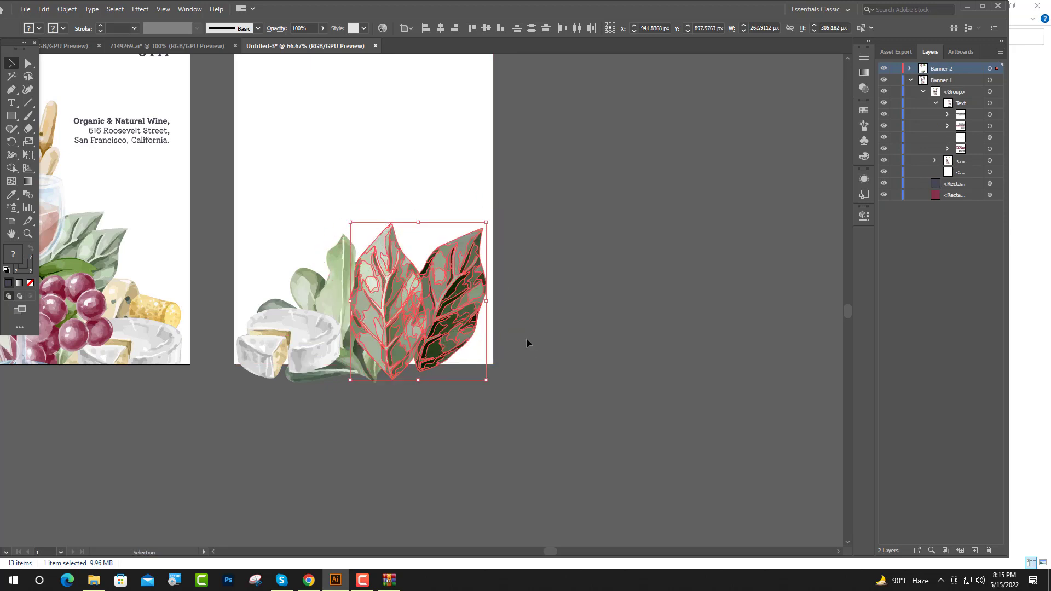
# - Bring the blue cheese wedge onto the second banner, enlarged beside the camembert
pyautogui.click(549, 355)
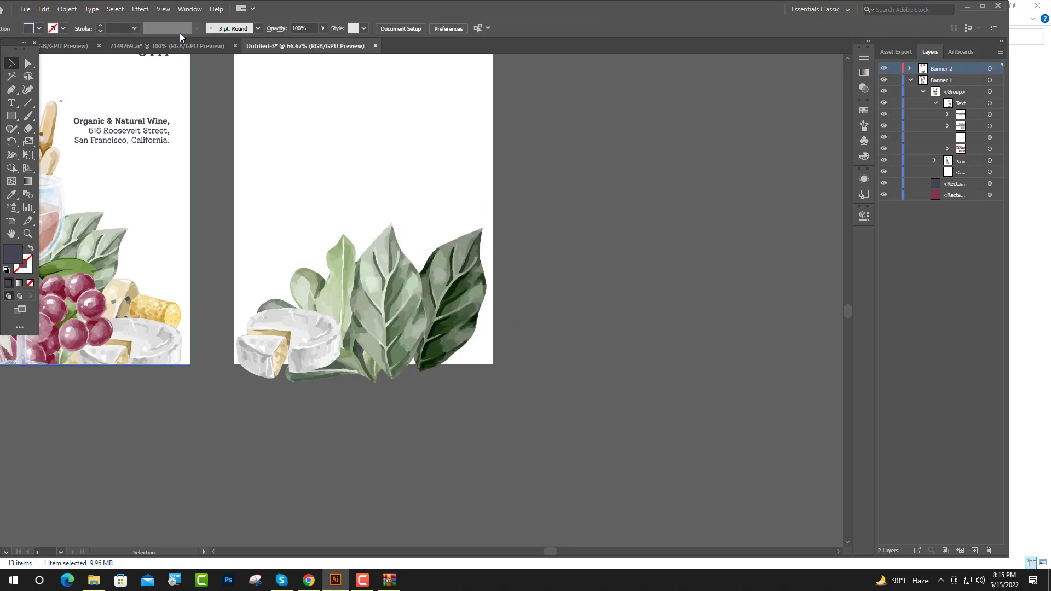
pyautogui.click(192, 48)
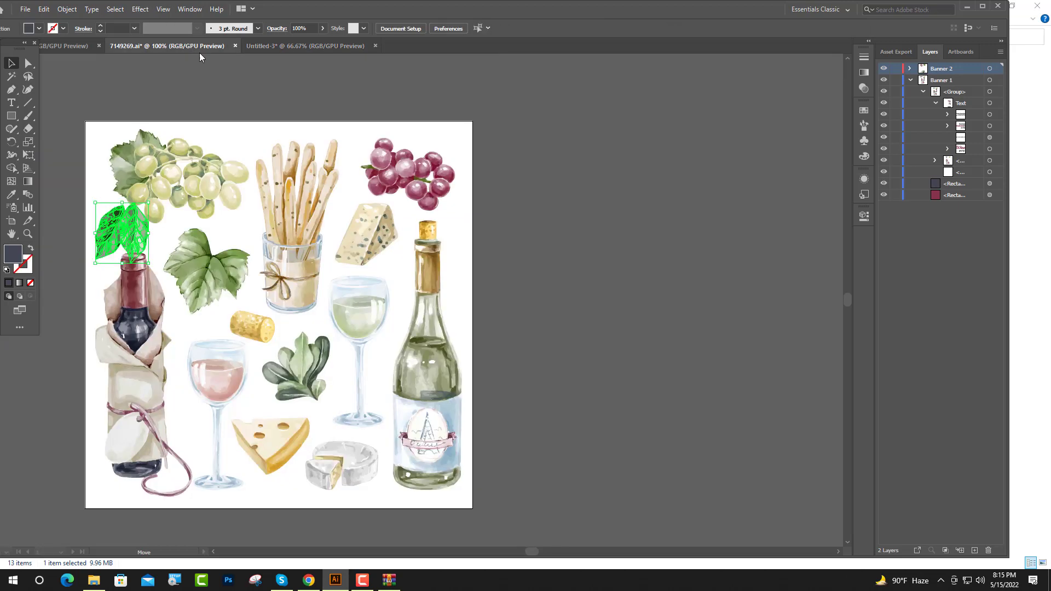
pyautogui.click(274, 443)
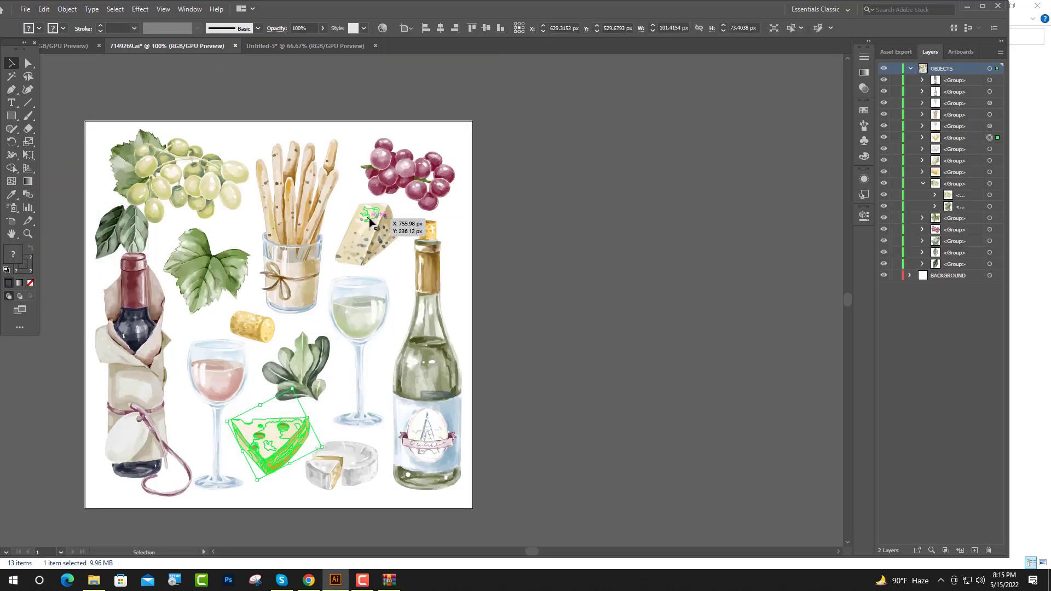
pyautogui.moveTo(369, 234)
pyautogui.mouseDown()
pyautogui.moveTo(267, 40)
pyautogui.moveTo(331, 320)
pyautogui.moveTo(350, 330)
pyautogui.moveTo(395, 289)
pyautogui.moveTo(493, 244)
pyautogui.mouseUp()
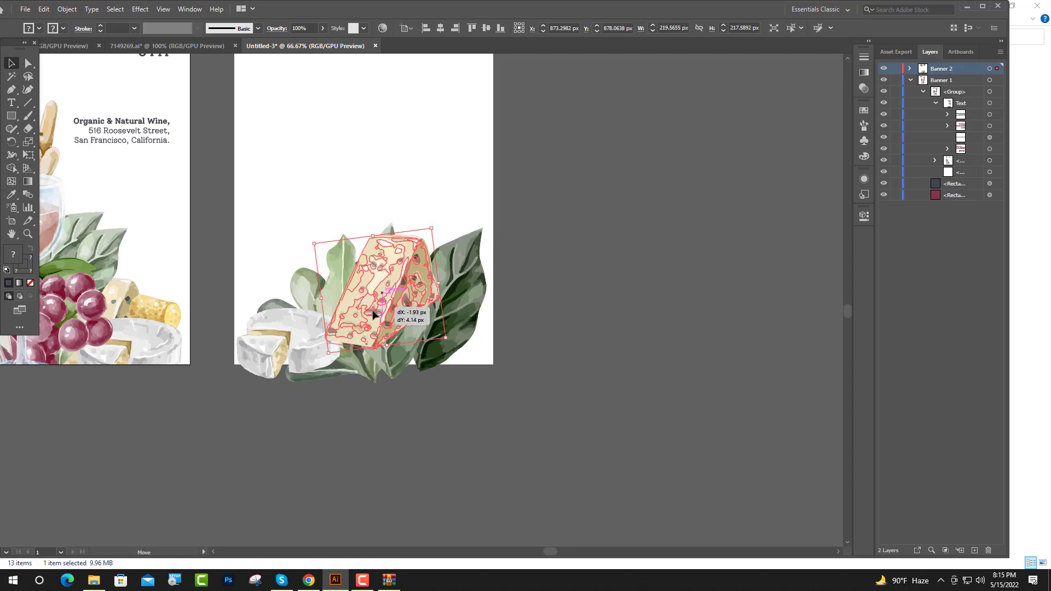
pyautogui.moveTo(410, 304); pyautogui.dragTo(383, 336)
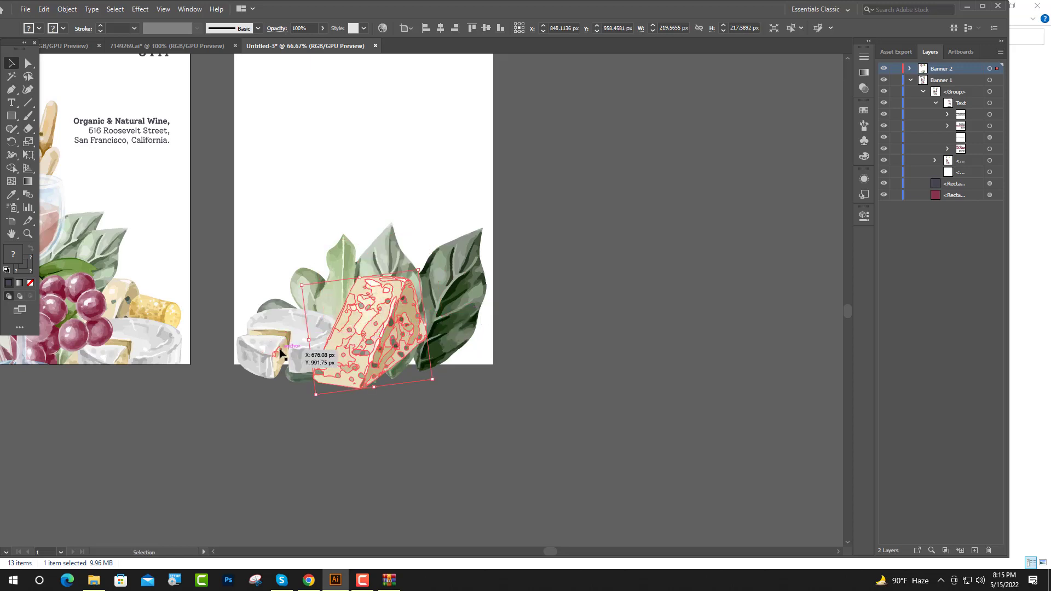
# - Bring the camembert in front of the blue cheese and adjust the wedge's position
pyautogui.click(280, 353)
pyautogui.rightClick(298, 344)
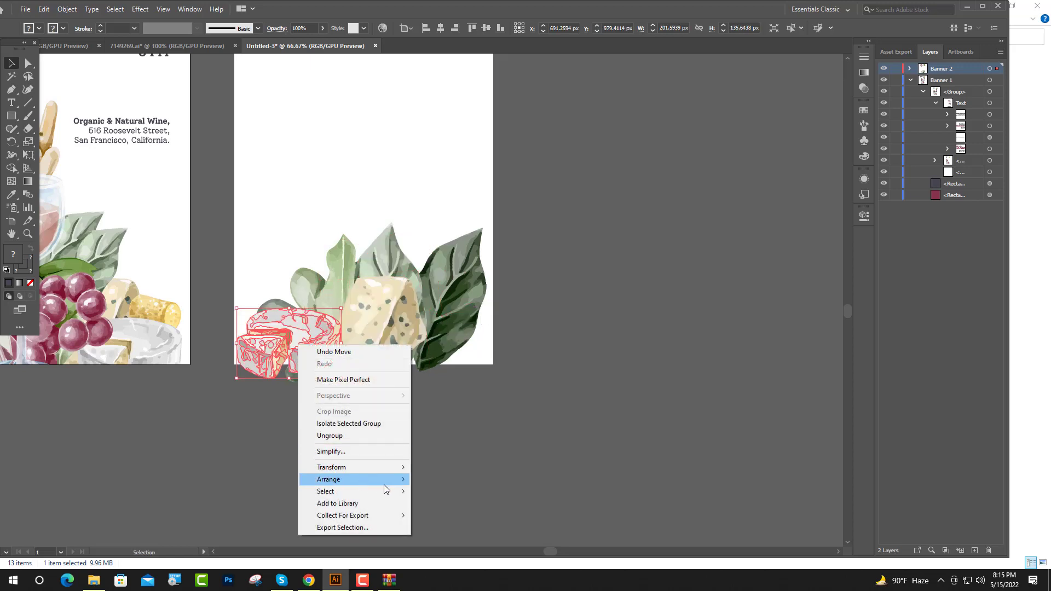
pyautogui.click(446, 479)
pyautogui.click(540, 399)
pyautogui.moveTo(375, 353); pyautogui.dragTo(364, 353)
pyautogui.click(517, 317)
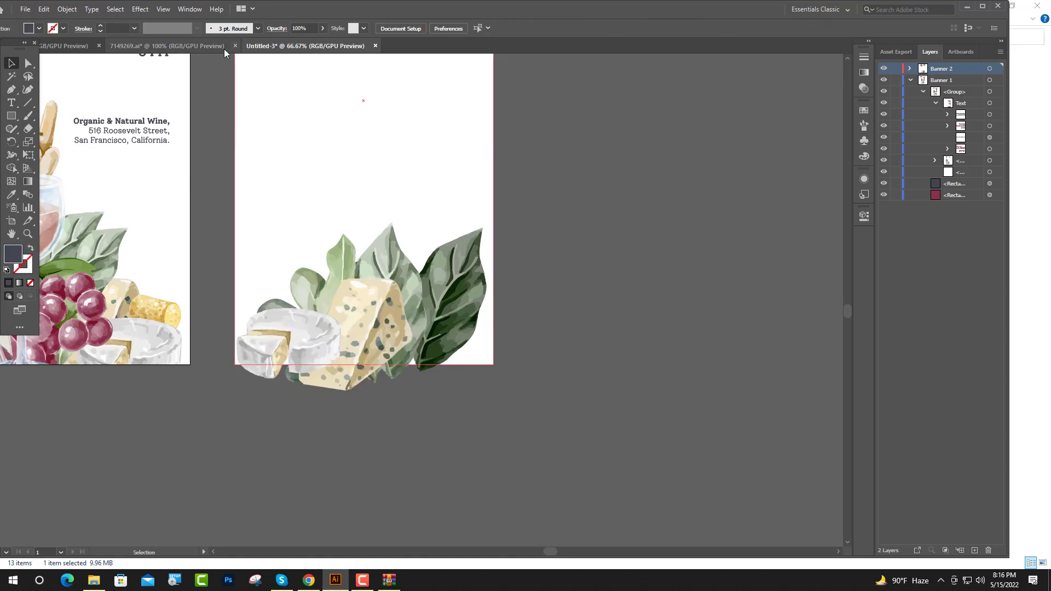
pyautogui.click(194, 47)
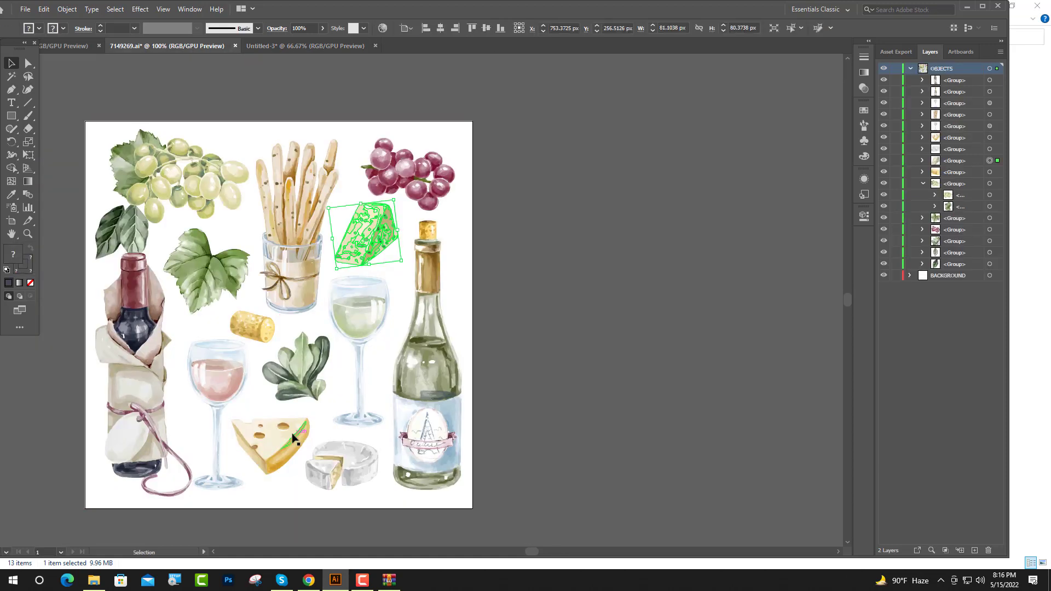
# - Bring the wine cork onto the second banner among the leaves
pyautogui.click(249, 326)
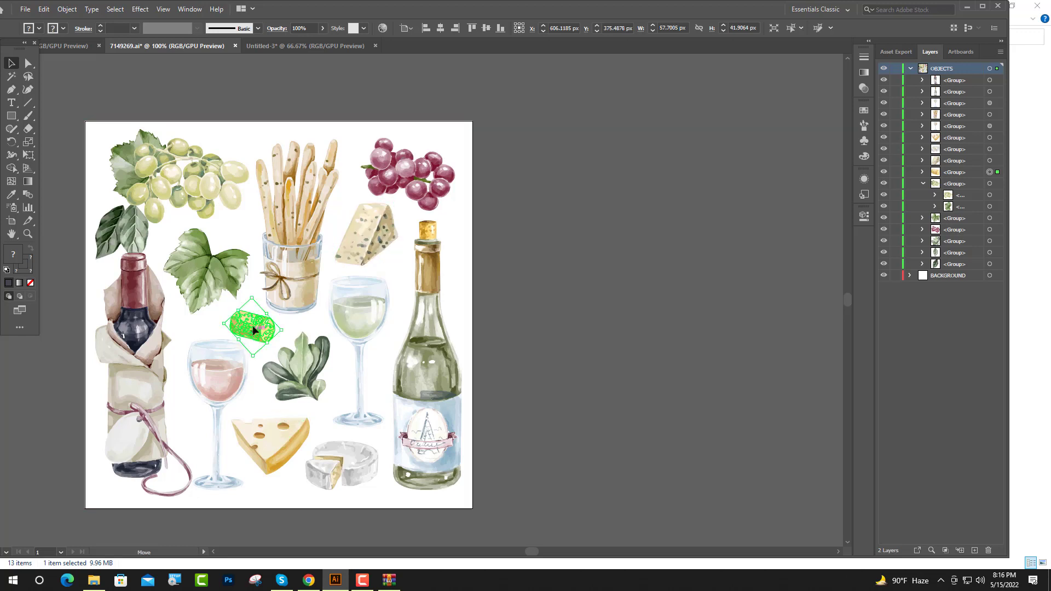
pyautogui.moveTo(252, 325); pyautogui.dragTo(348, 127)
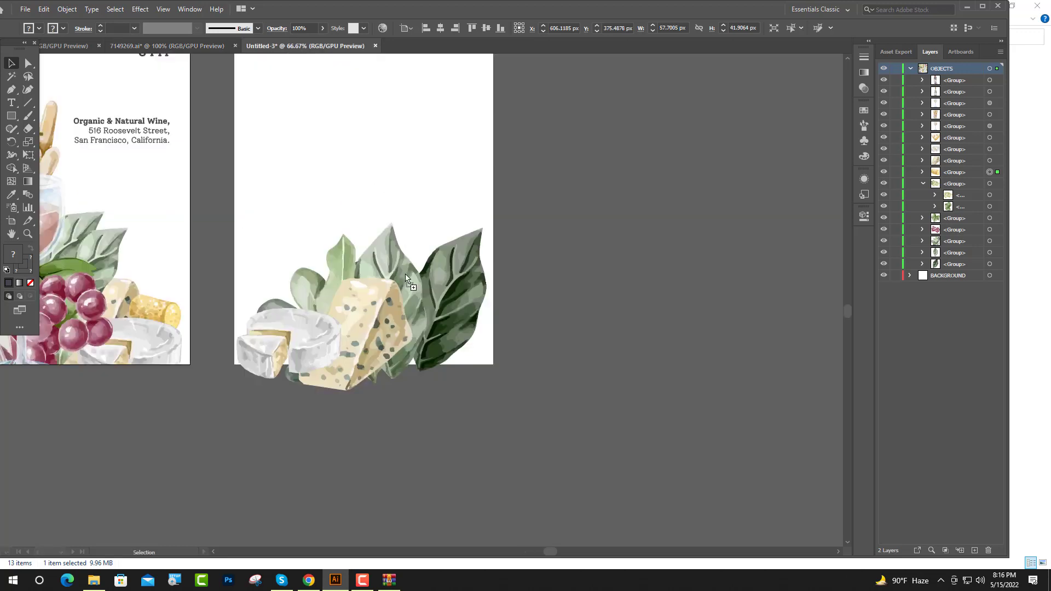
pyautogui.moveTo(420, 277)
pyautogui.mouseDown()
pyautogui.moveTo(436, 275)
pyautogui.moveTo(444, 213)
pyautogui.mouseUp()
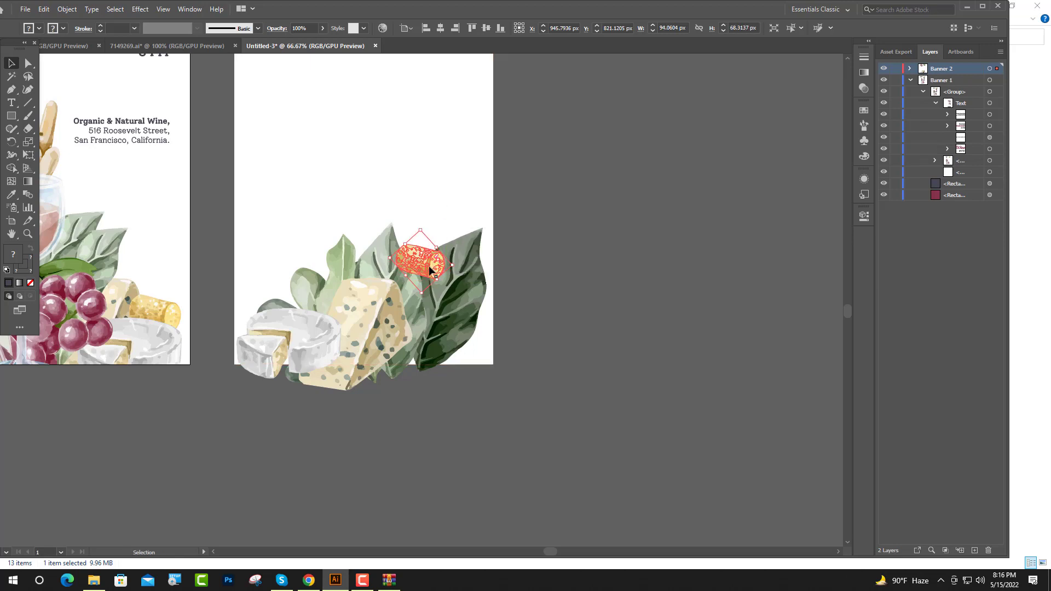
pyautogui.click(417, 306)
pyautogui.rightClick(411, 290)
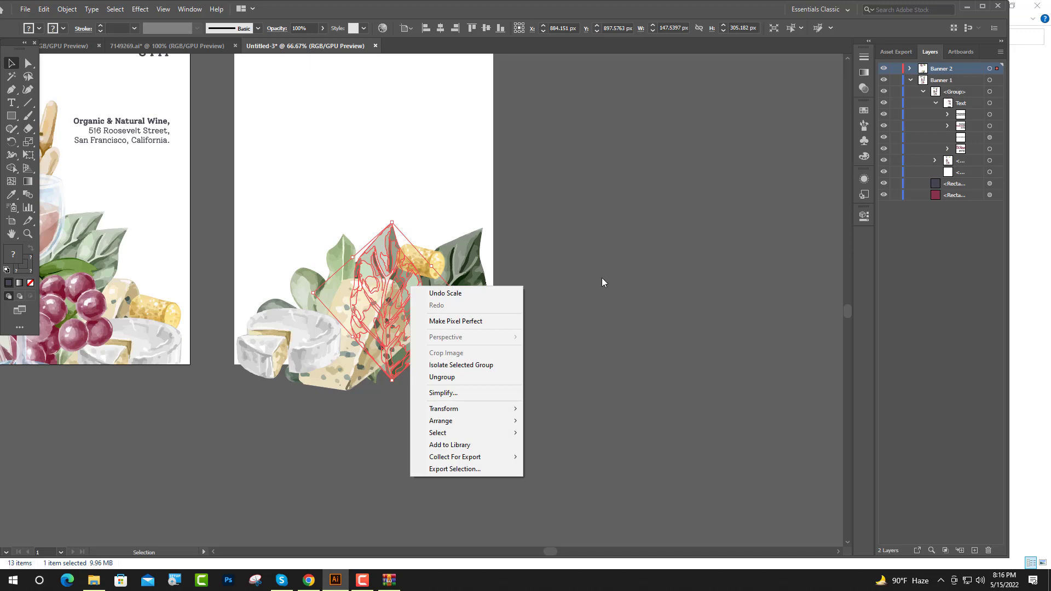
pyautogui.click(602, 277)
pyautogui.click(420, 264)
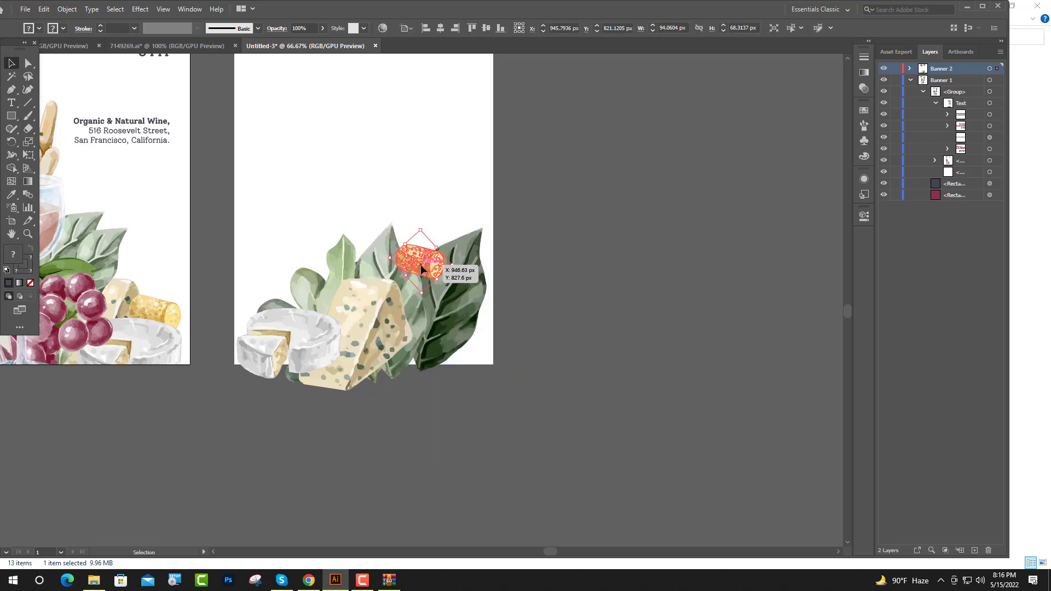
# - Send the cork behind the top three Banner 2 items and scale it to size
pyautogui.click(910, 69)
pyautogui.moveTo(959, 82); pyautogui.dragTo(954, 120)
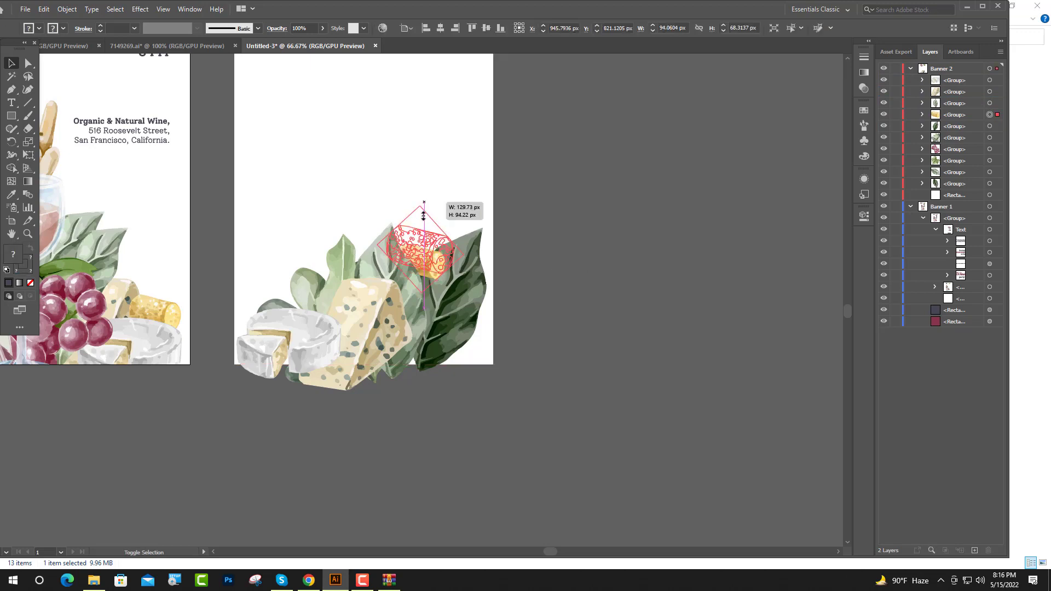
pyautogui.moveTo(425, 230); pyautogui.dragTo(418, 204)
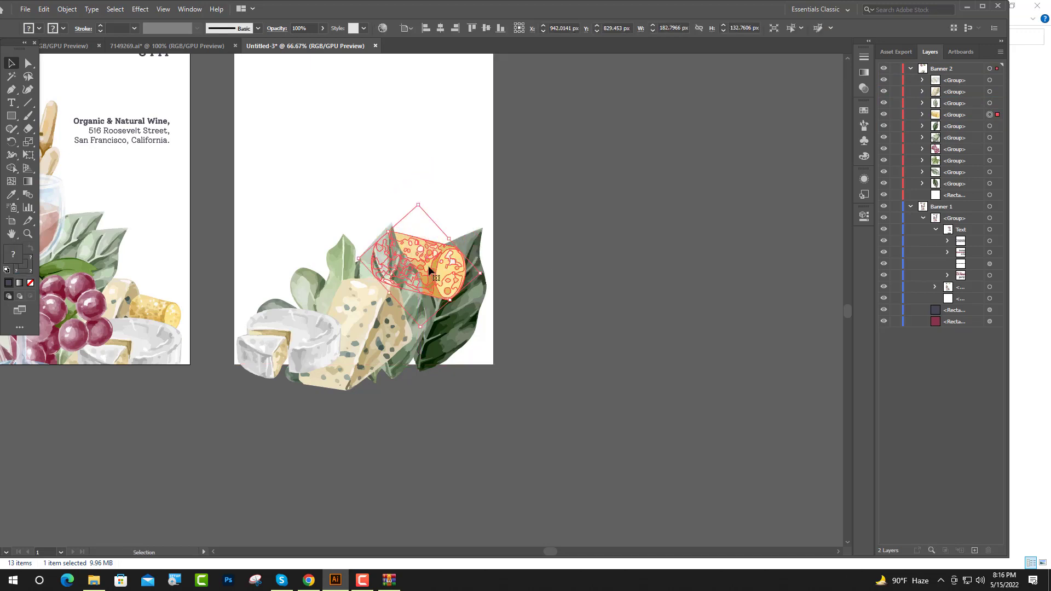
pyautogui.click(632, 273)
pyautogui.hotkey('ctrl', '-')
pyautogui.scroll(1, 432, 312)
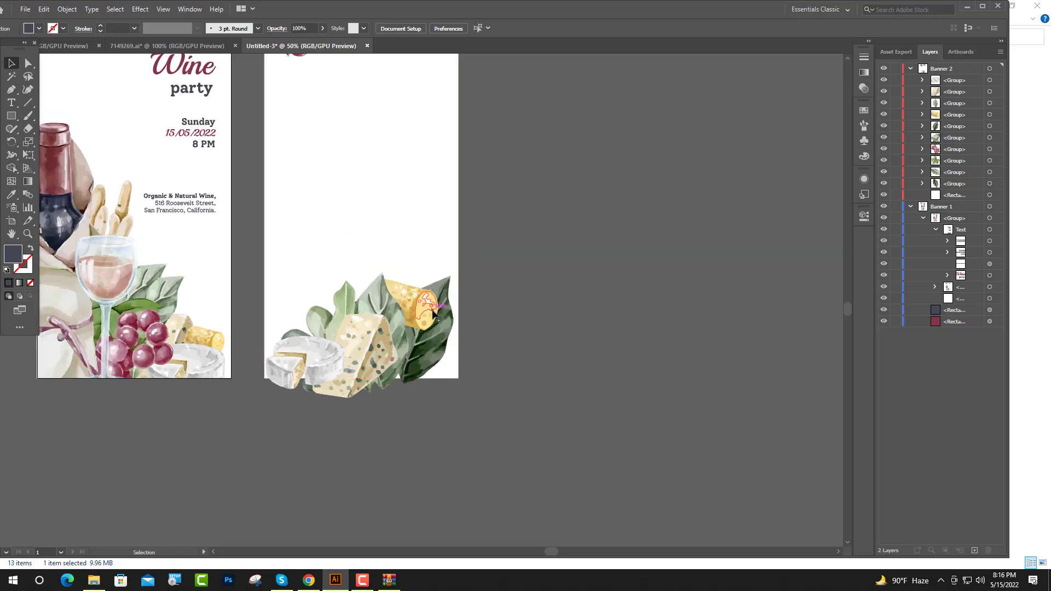
pyautogui.click(432, 312)
pyautogui.moveTo(403, 258); pyautogui.dragTo(407, 305)
# - Bring the white wine glass from the illustrations document onto the second banner
pyautogui.click(518, 290)
pyautogui.hotkey('ctrl', '-')
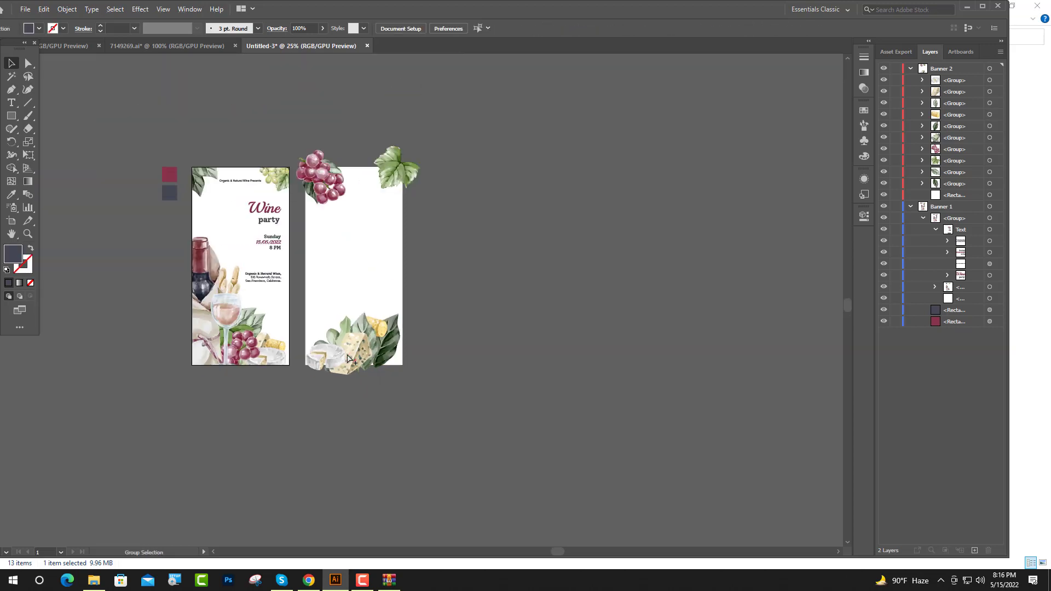
pyautogui.scroll(1, 397, 391)
pyautogui.click(157, 46)
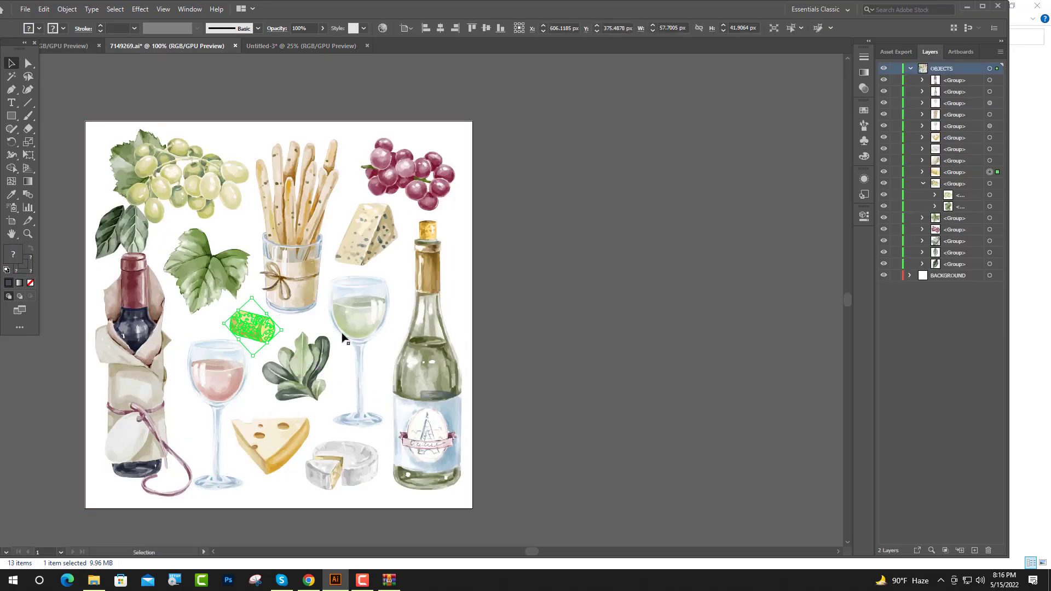
pyautogui.moveTo(349, 280)
pyautogui.mouseDown()
pyautogui.moveTo(341, 195)
pyautogui.moveTo(300, 41)
pyautogui.moveTo(308, 52)
pyautogui.mouseUp()
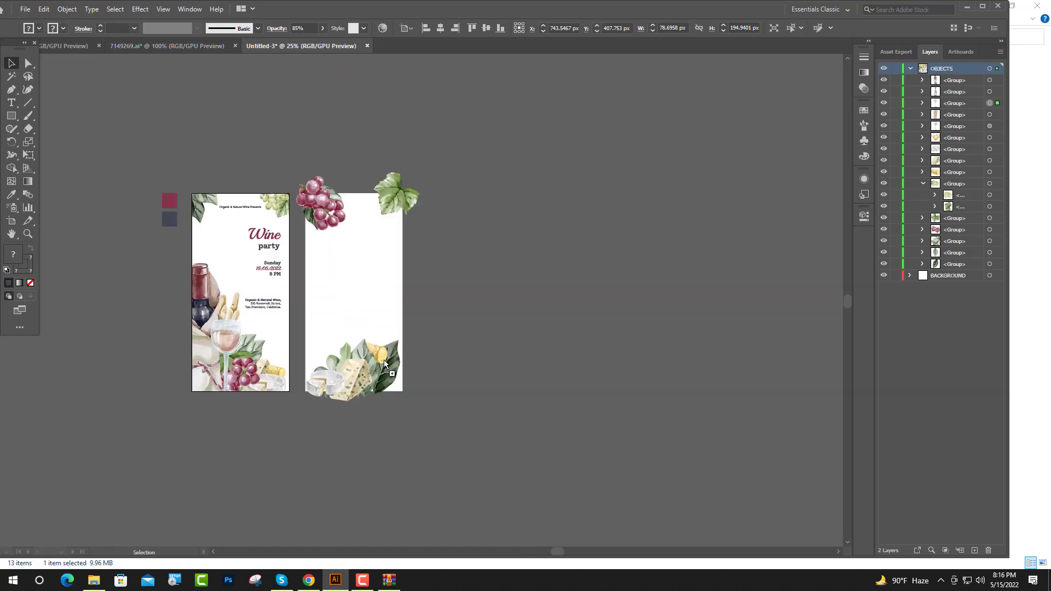
pyautogui.moveTo(383, 359)
pyautogui.mouseDown()
pyautogui.moveTo(407, 308)
pyautogui.moveTo(384, 321)
pyautogui.mouseUp()
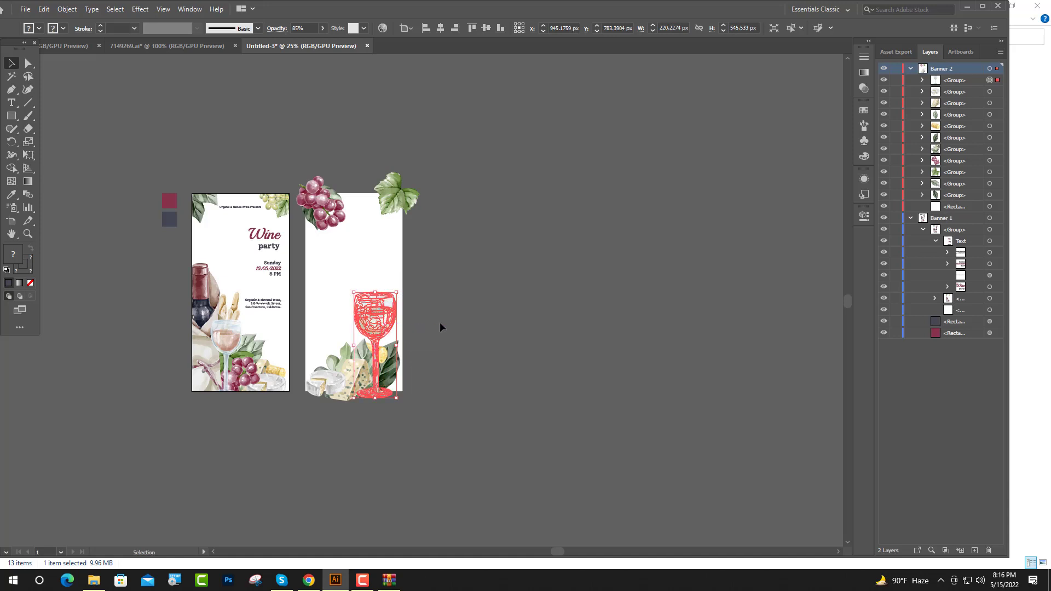
pyautogui.scroll(2, 383, 328)
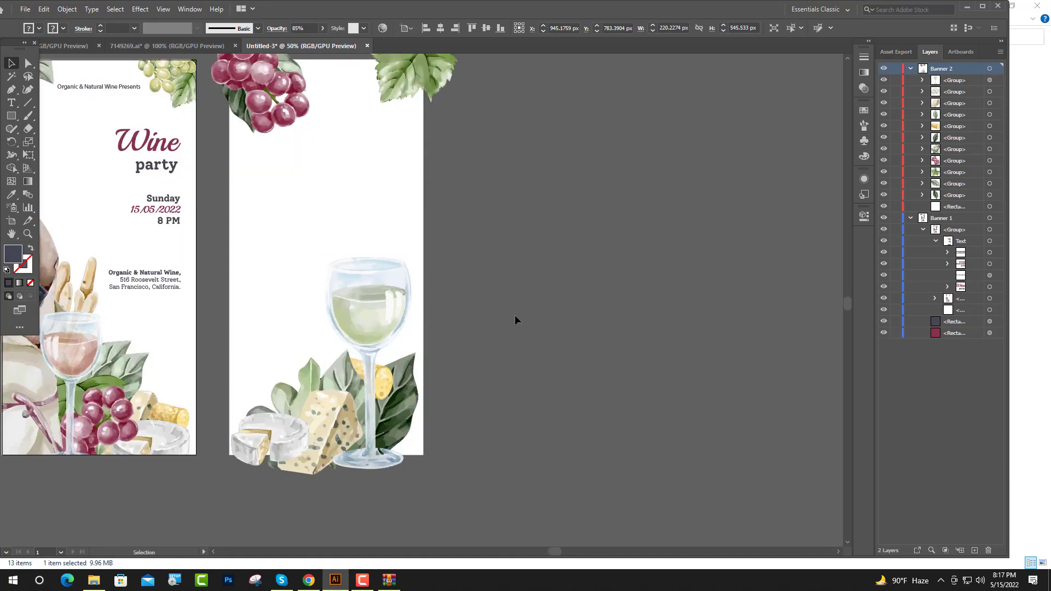
pyautogui.click(514, 315)
# - Copy the white wine bottle from 7149269.ai beside the glass, enlarged and moved lower
pyautogui.click(228, 50)
pyautogui.click(359, 329)
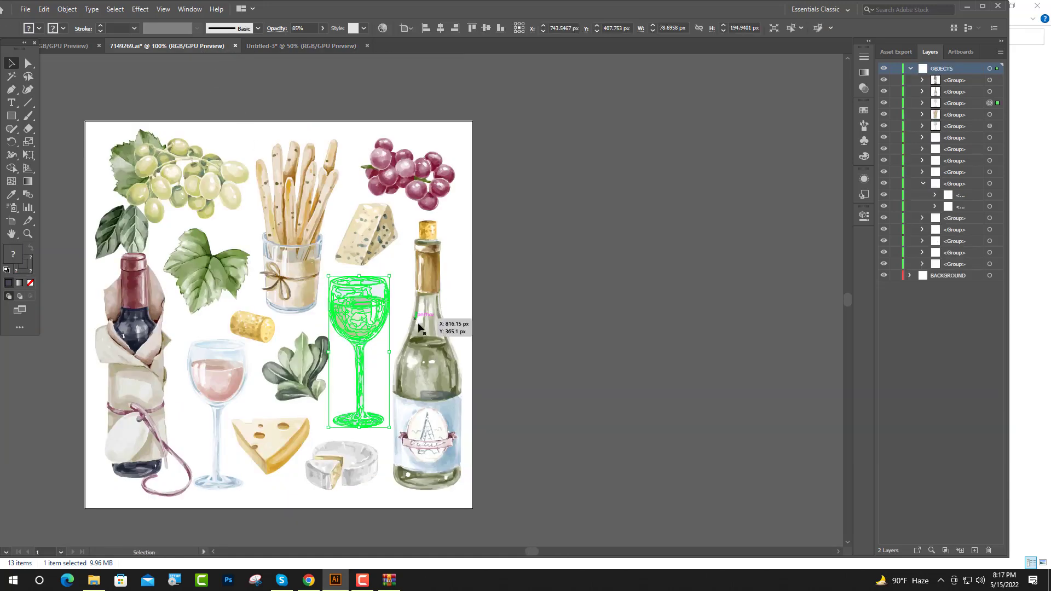
pyautogui.moveTo(410, 267); pyautogui.dragTo(344, 44)
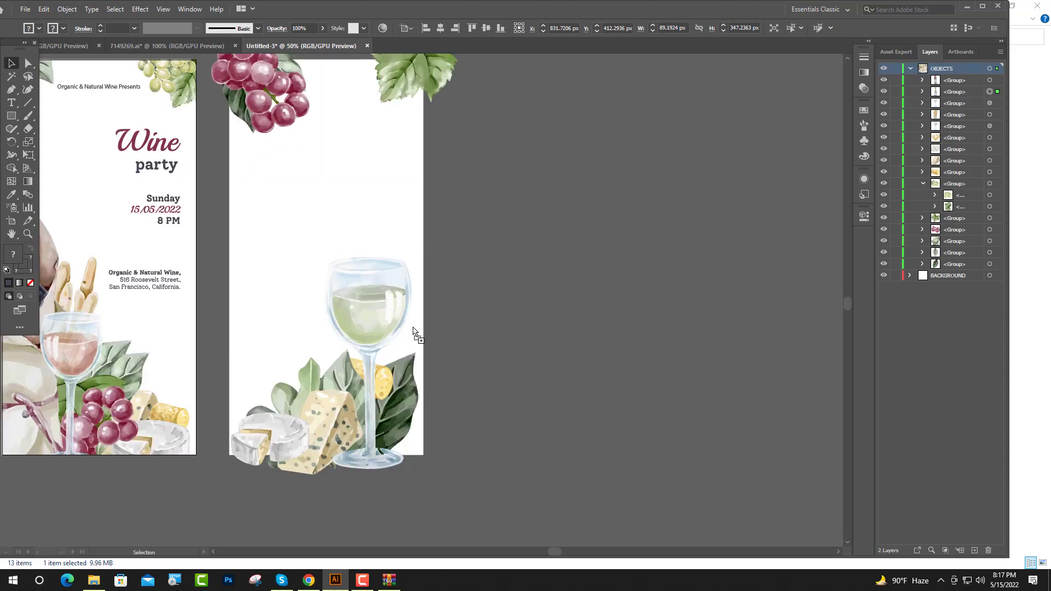
pyautogui.moveTo(403, 365); pyautogui.dragTo(403, 365)
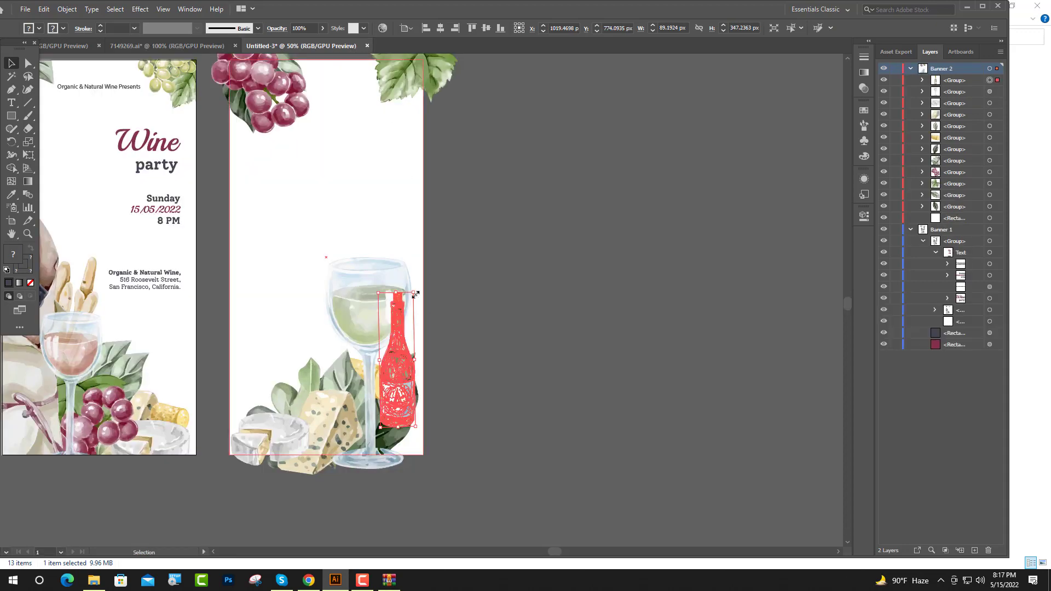
pyautogui.moveTo(414, 294); pyautogui.dragTo(453, 127)
pyautogui.moveTo(432, 253); pyautogui.dragTo(408, 345)
pyautogui.click(460, 267)
# - Arrange the wine glass in front of the bottle with Bring to Front
pyautogui.click(359, 308)
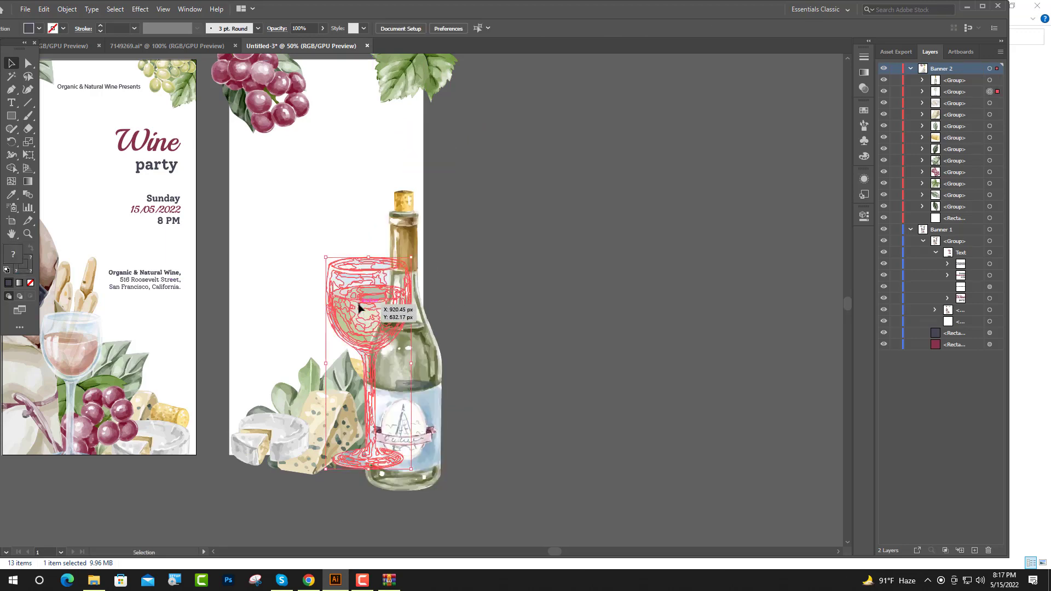
pyautogui.rightClick(357, 302)
pyautogui.click(495, 436)
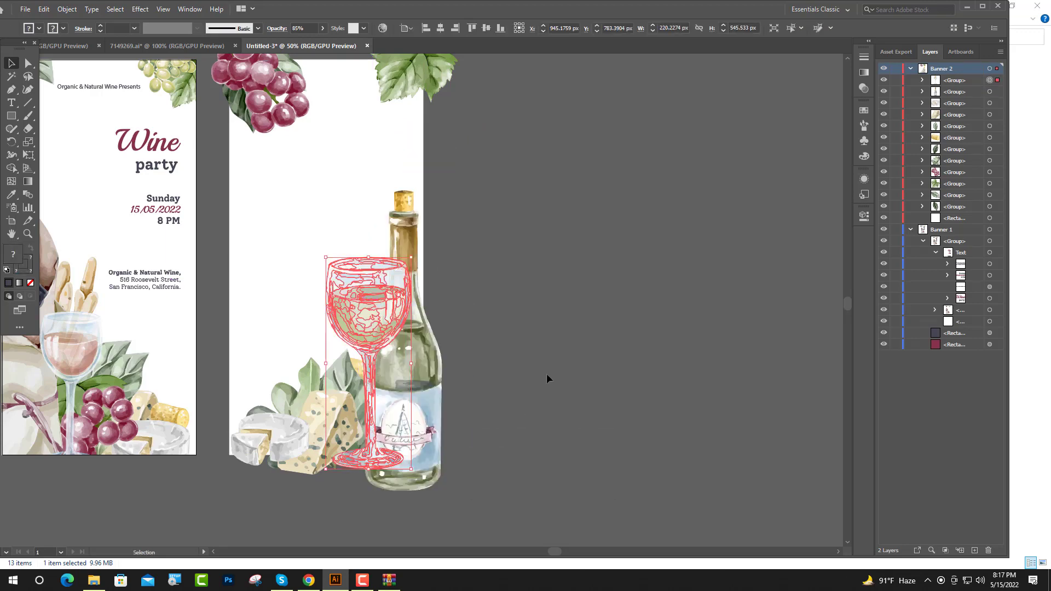
pyautogui.click(547, 377)
pyautogui.click(424, 384)
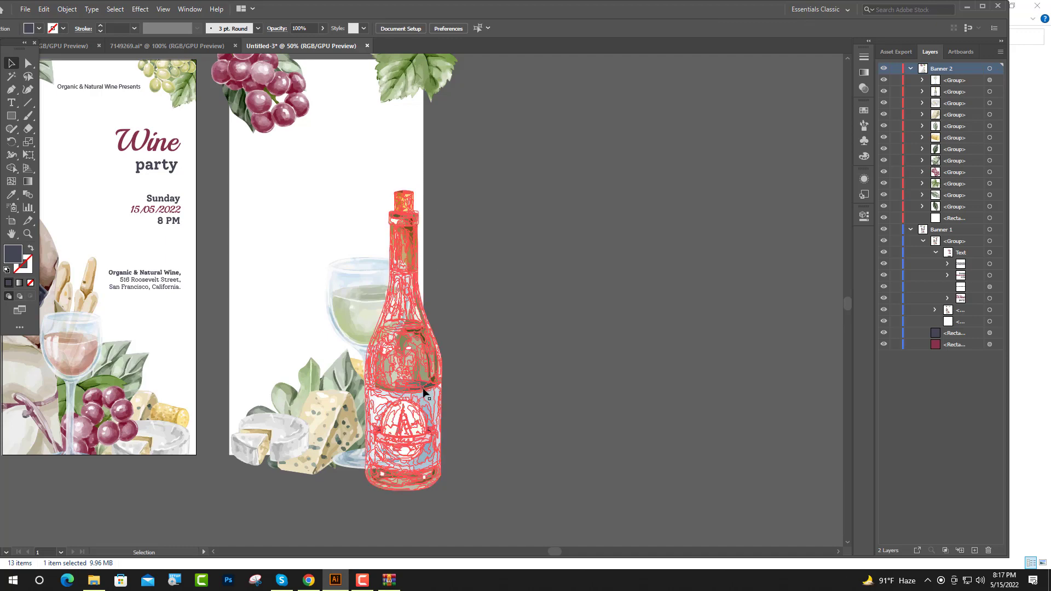
pyautogui.click(505, 356)
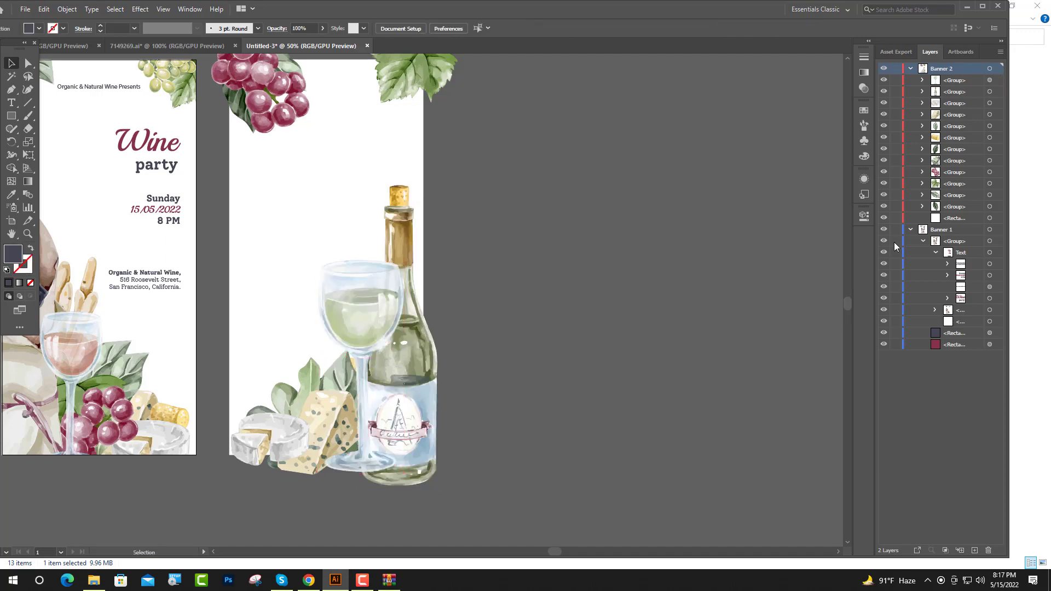
# - Move the cork onto the cheeses and raise it one level in the Layers panel
pyautogui.click(989, 138)
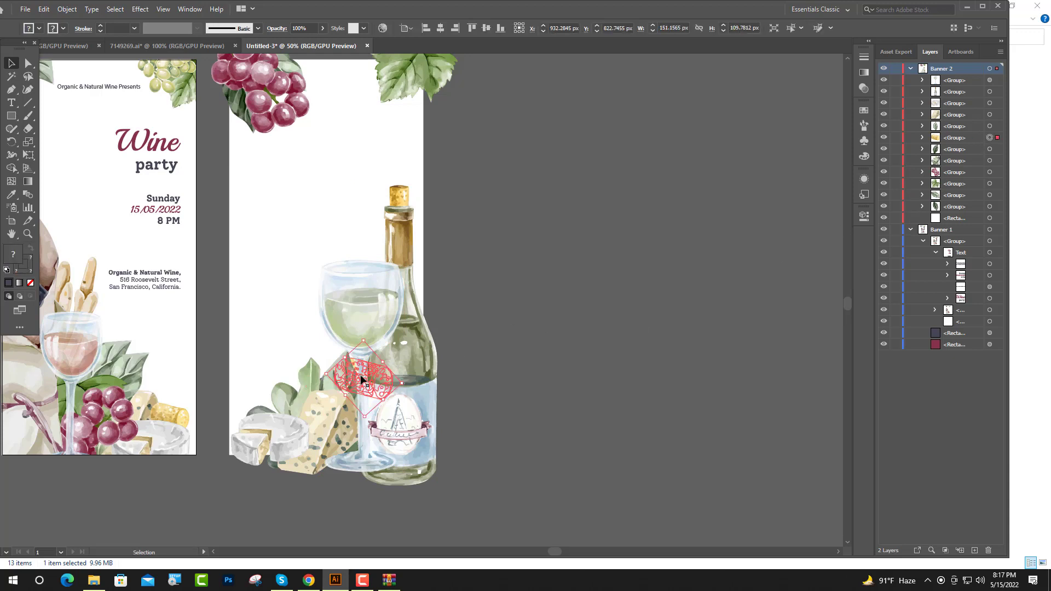
pyautogui.moveTo(362, 377); pyautogui.dragTo(355, 379)
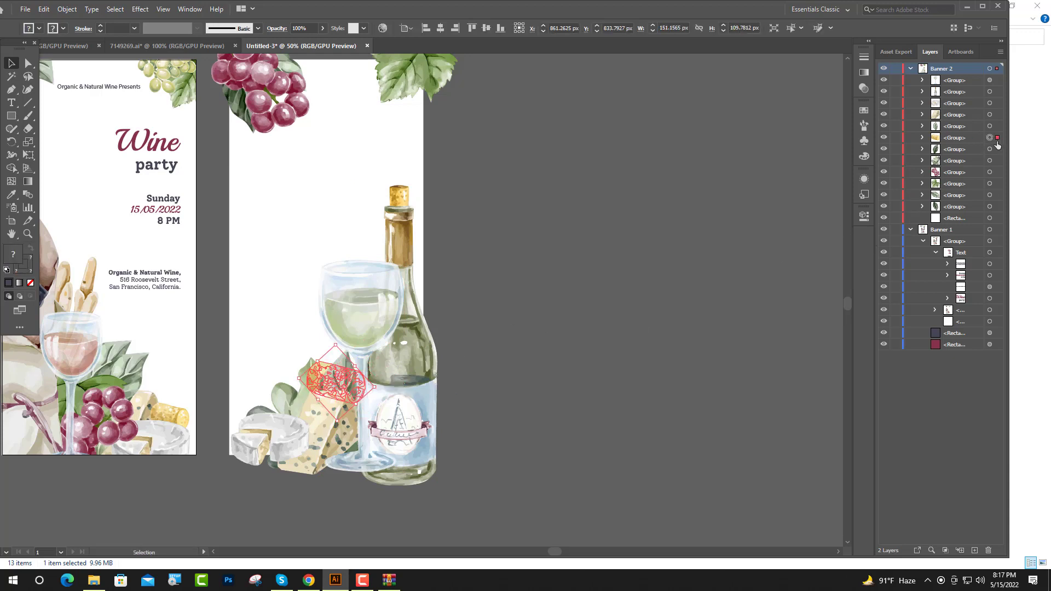
pyautogui.moveTo(955, 137); pyautogui.dragTo(954, 125)
pyautogui.click(562, 290)
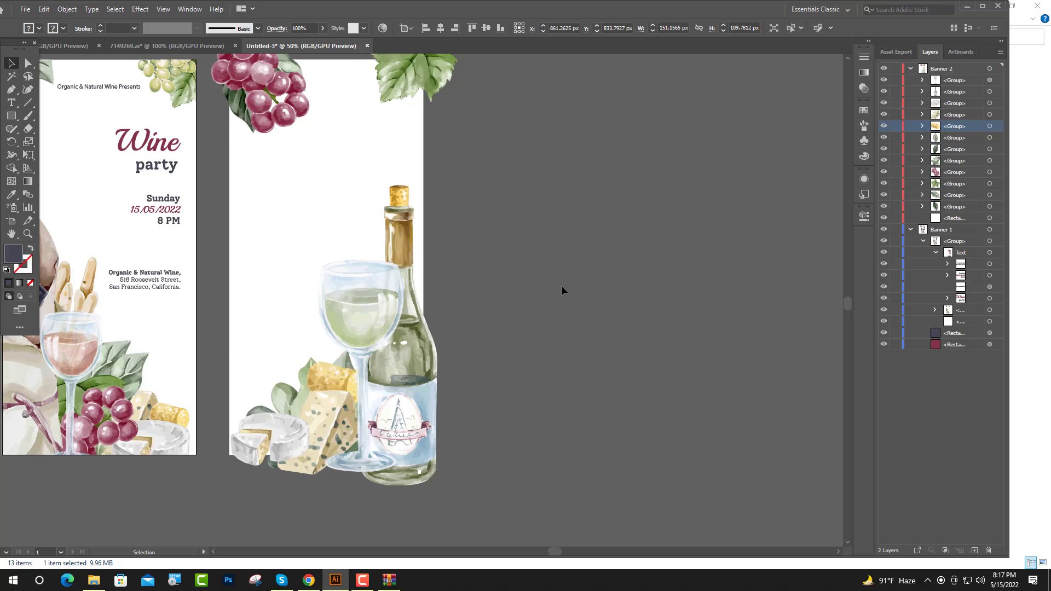
pyautogui.scroll(3, 328, 404)
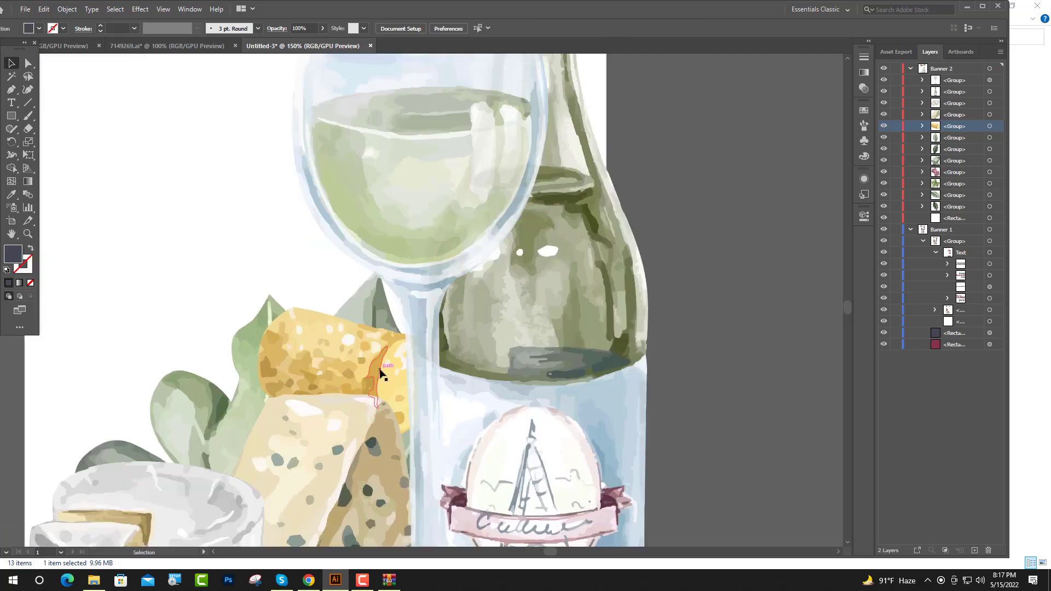
pyautogui.moveTo(318, 375); pyautogui.dragTo(211, 406)
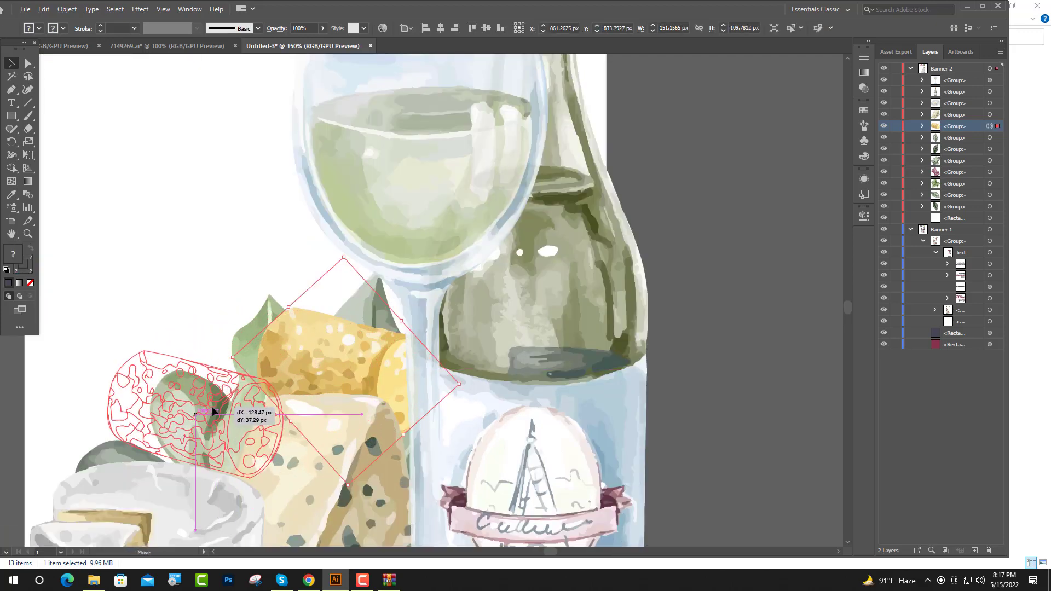
pyautogui.moveTo(212, 406); pyautogui.dragTo(227, 403)
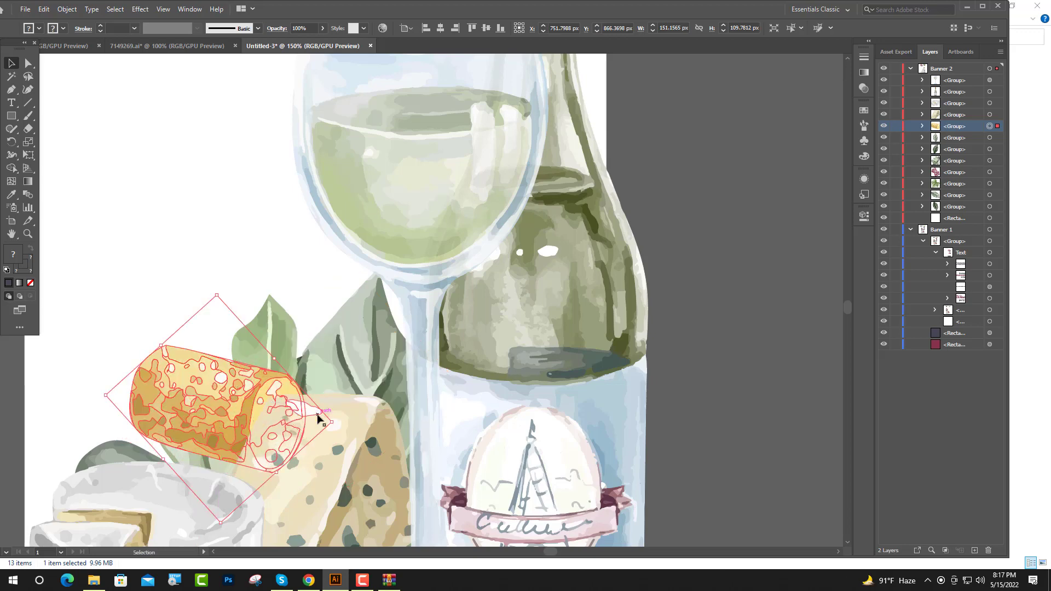
pyautogui.click(692, 329)
# - Review the second banner and select its white background rectangle
pyautogui.scroll(-3, 602, 411)
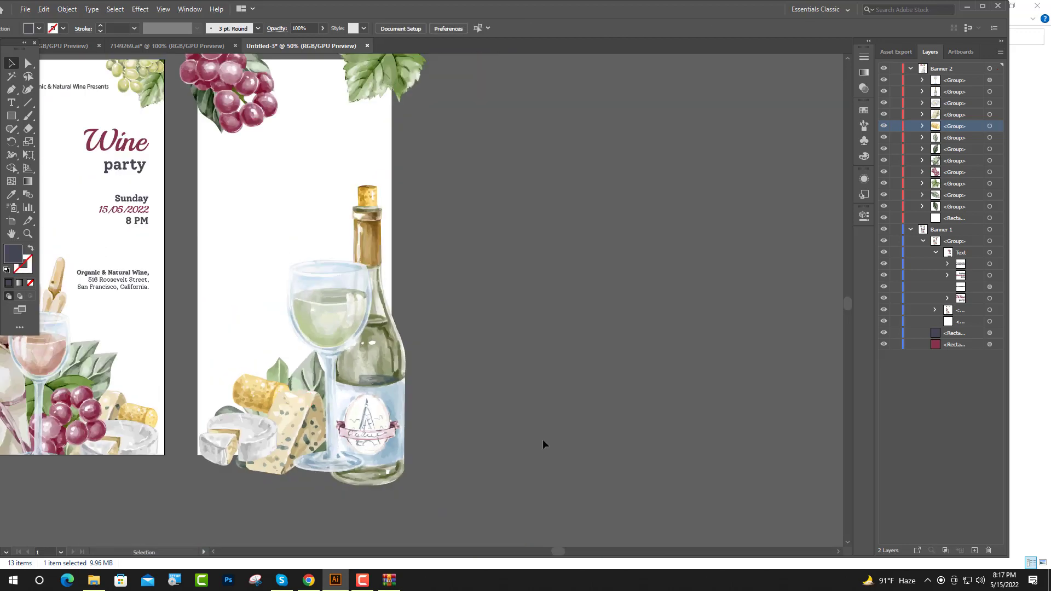
pyautogui.scroll(-1, 560, 399)
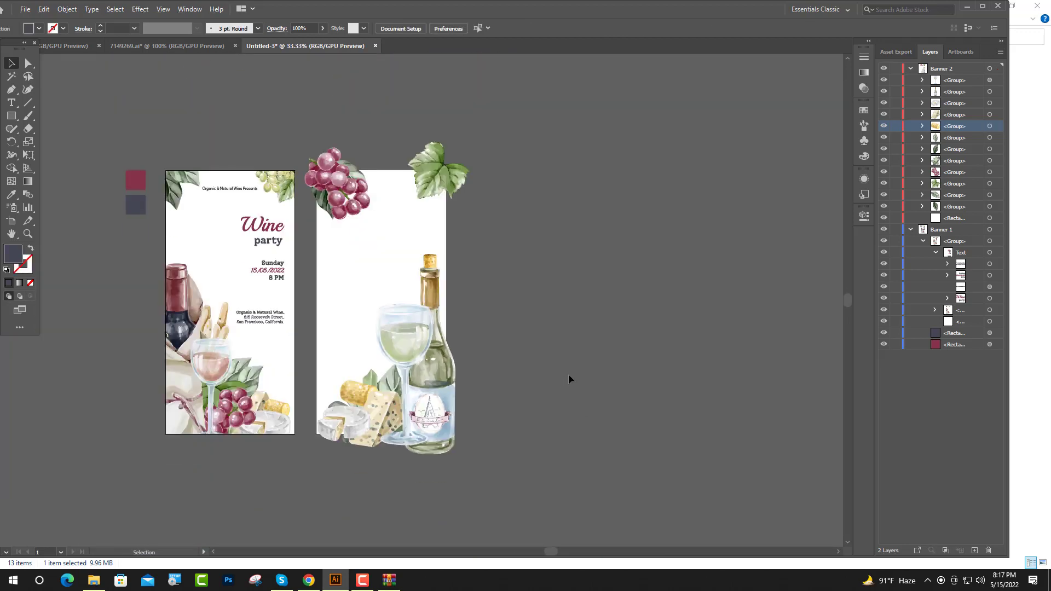
pyautogui.press('ctrl')
pyautogui.scroll(1, 530, 383)
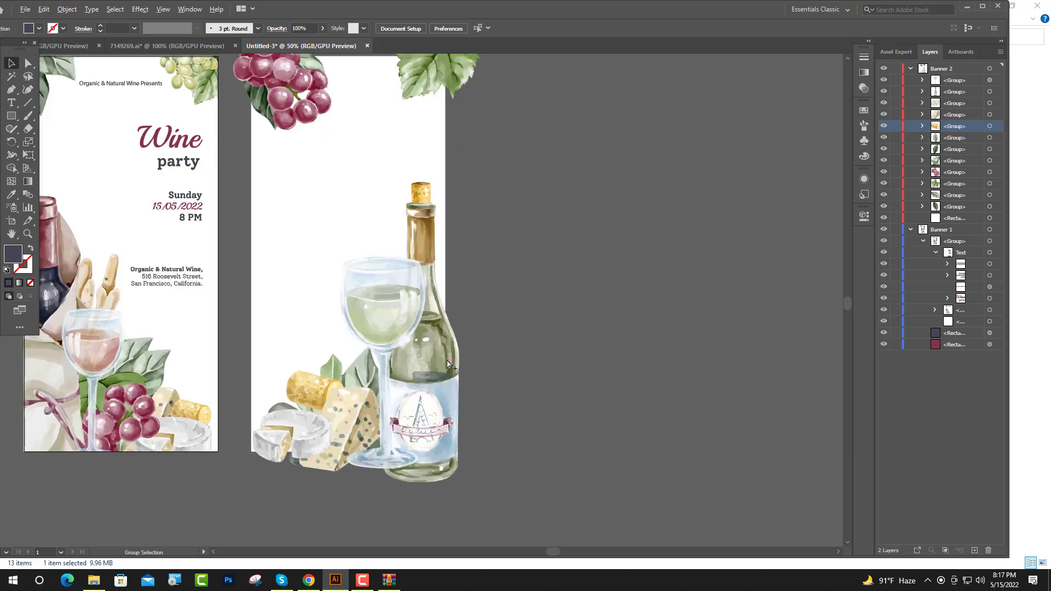
pyautogui.scroll(1, 507, 404)
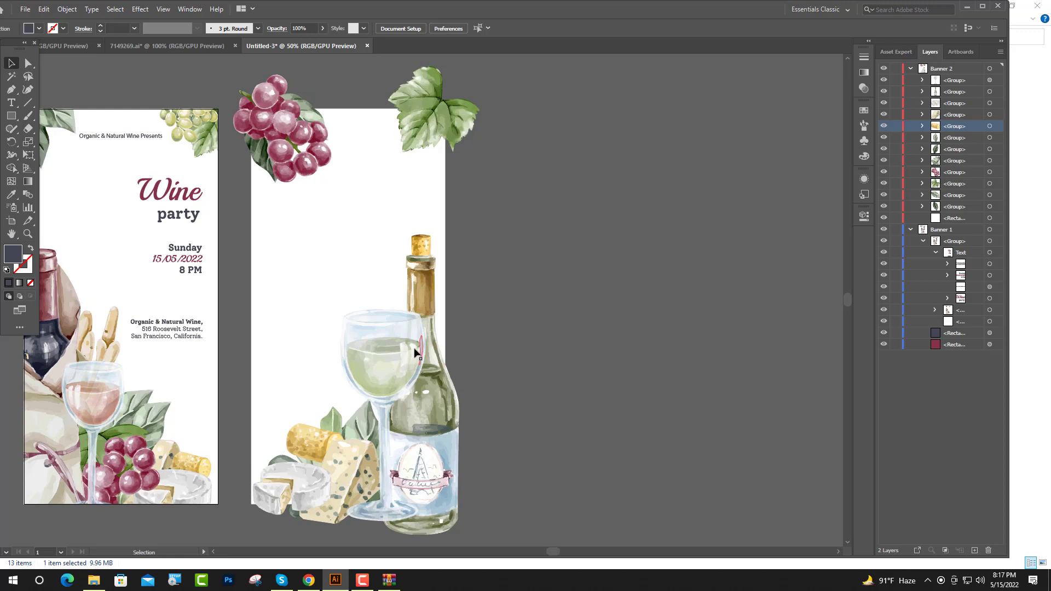
pyautogui.click(313, 355)
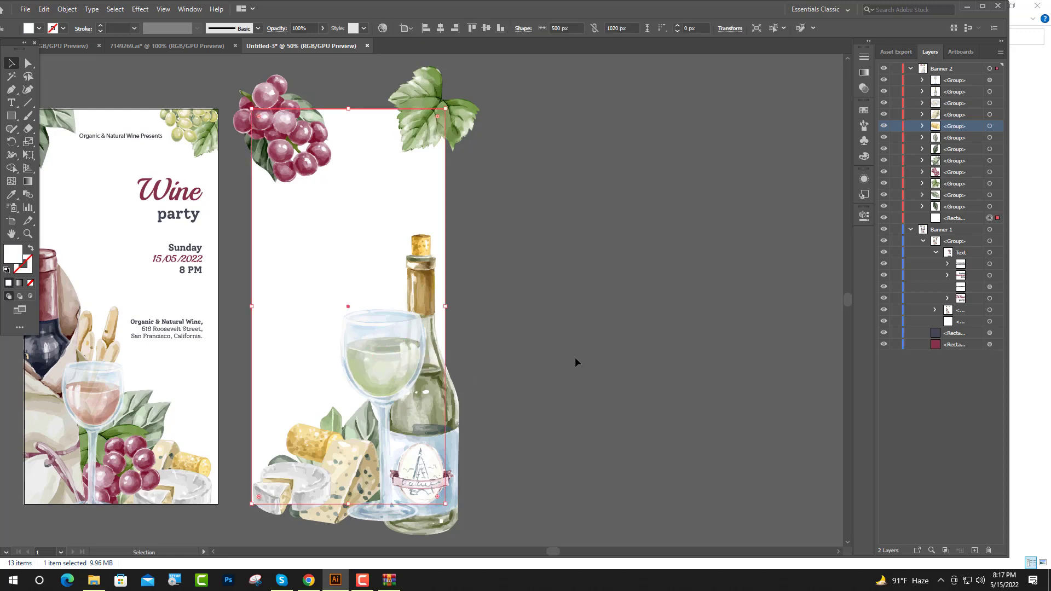
# - Raise the wine bottle slightly on the second banner
pyautogui.moveTo(432, 468); pyautogui.dragTo(429, 451)
pyautogui.click(539, 435)
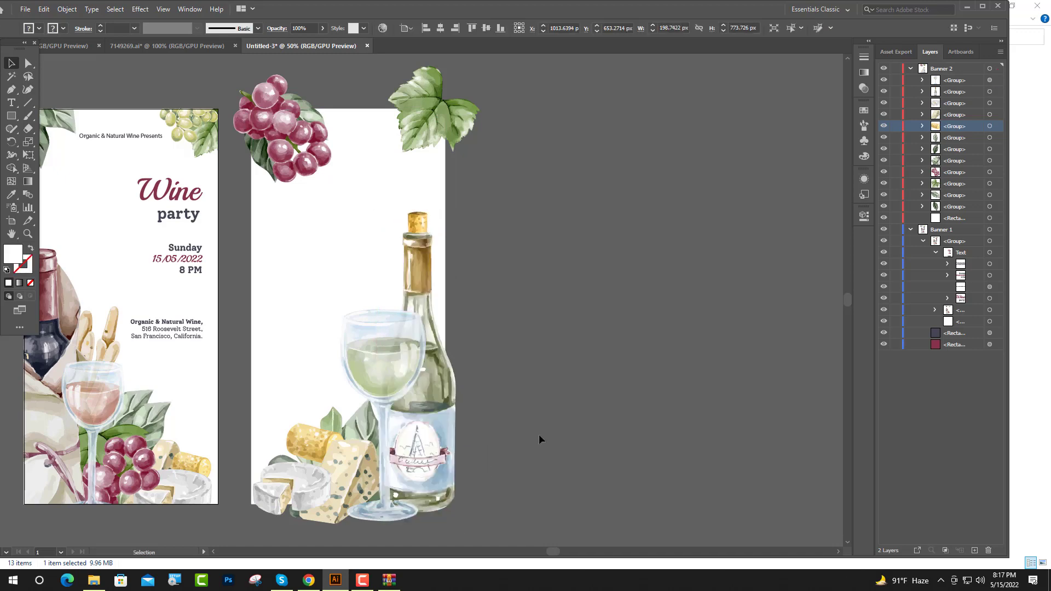
pyautogui.click(389, 492)
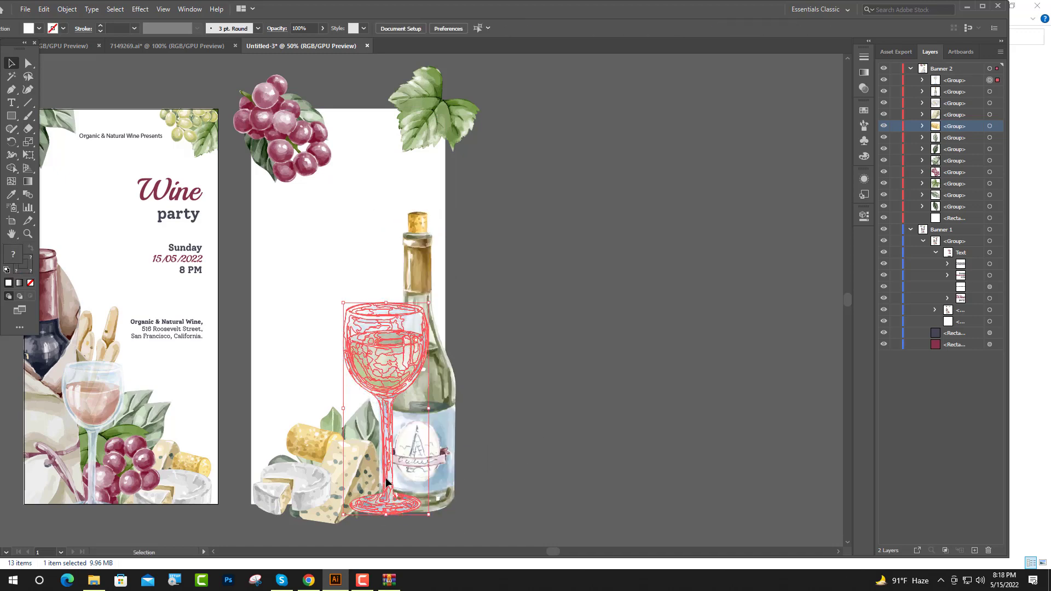
pyautogui.click(442, 313)
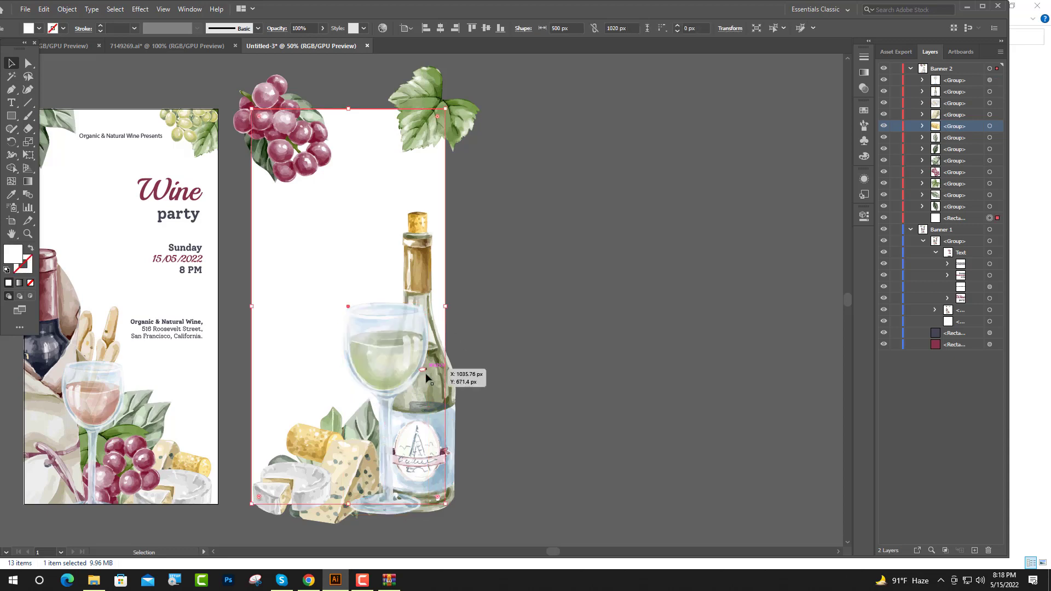
pyautogui.click(517, 392)
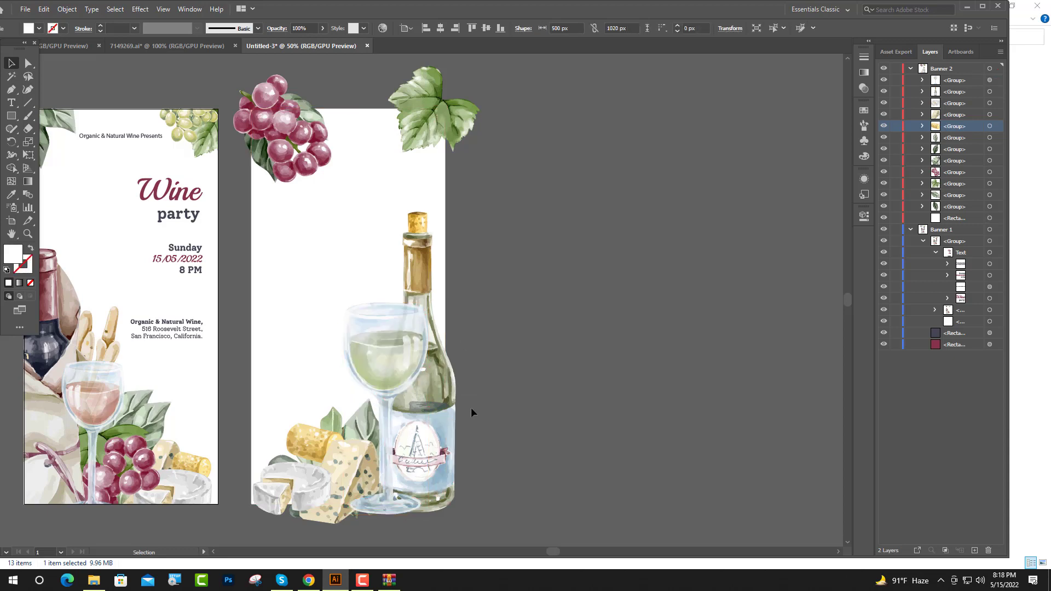
# - Enlarge the wine glass, nudge it left, and bring over a green vine leaf from 7149269.ai
pyautogui.click(389, 394)
pyautogui.moveTo(426, 302); pyautogui.dragTo(439, 280)
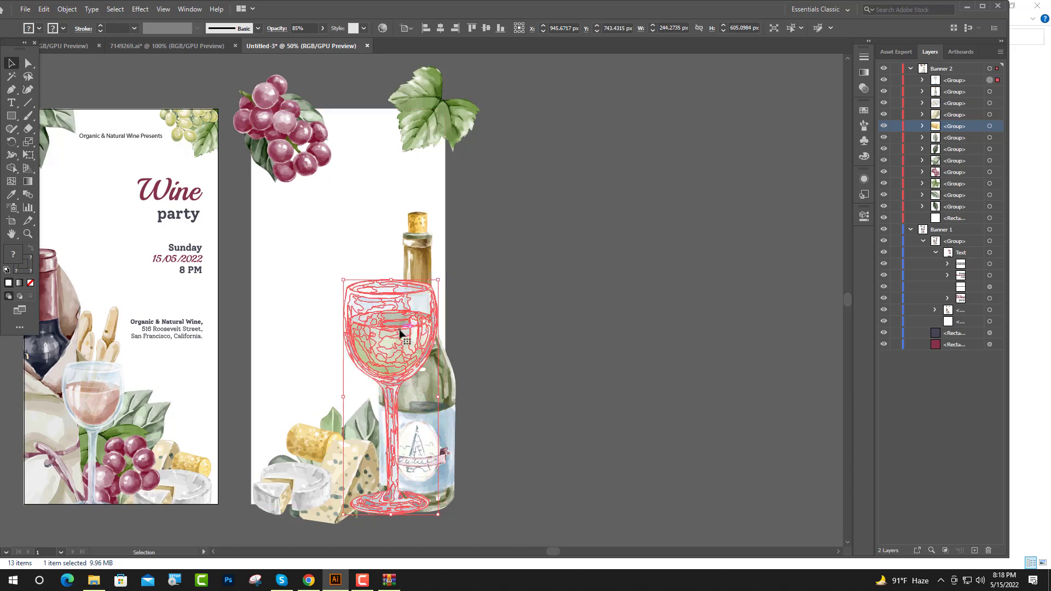
pyautogui.moveTo(400, 329); pyautogui.dragTo(390, 338)
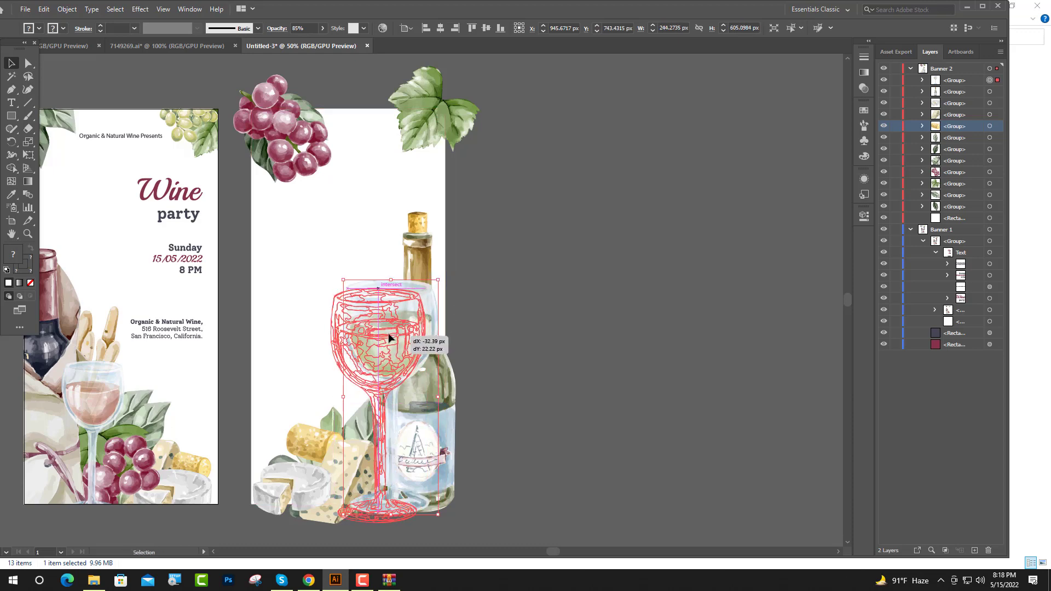
pyautogui.click(534, 393)
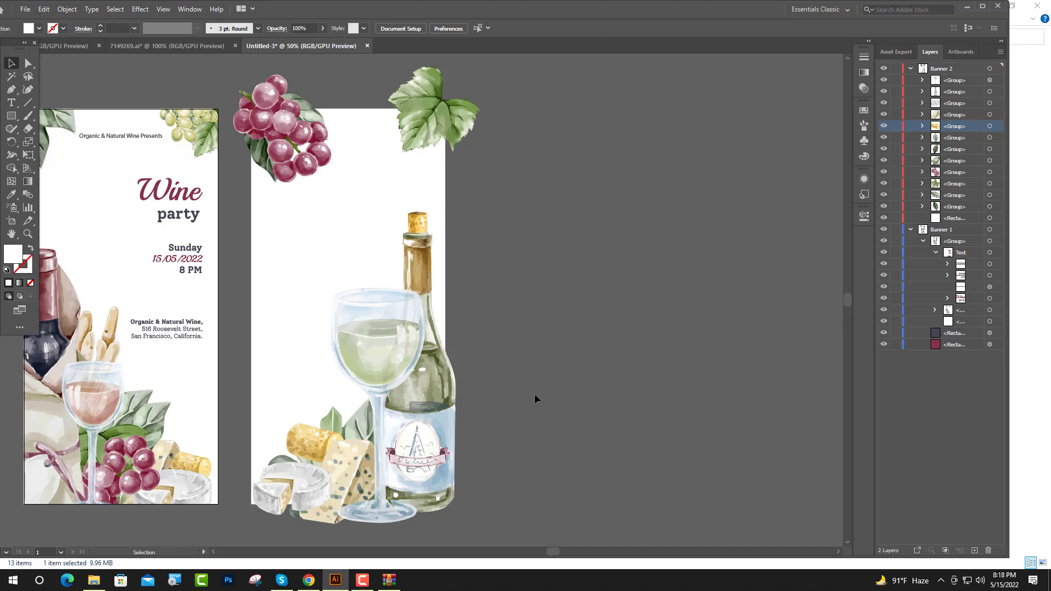
pyautogui.click(195, 49)
pyautogui.moveTo(221, 268)
pyautogui.mouseDown()
pyautogui.moveTo(303, 48)
pyautogui.moveTo(321, 97)
pyautogui.moveTo(294, 436)
pyautogui.moveTo(341, 372)
pyautogui.moveTo(227, 392)
pyautogui.moveTo(273, 364)
pyautogui.mouseUp()
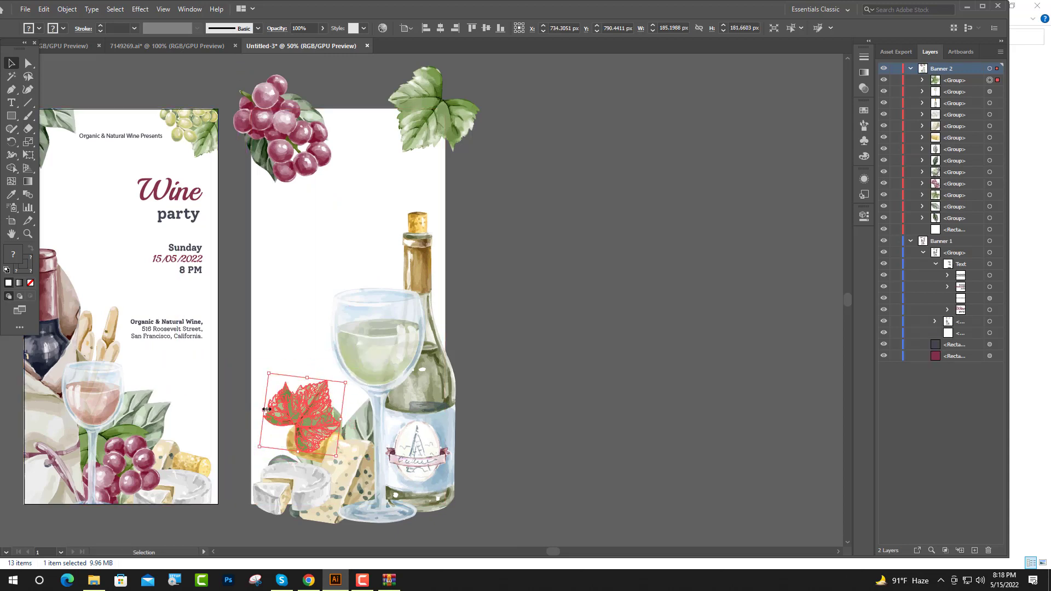
# - Rotate the leaf upright by the cheeses and send it behind the cheese
pyautogui.moveTo(292, 435)
pyautogui.mouseDown()
pyautogui.moveTo(279, 417)
pyautogui.moveTo(298, 459)
pyautogui.mouseUp()
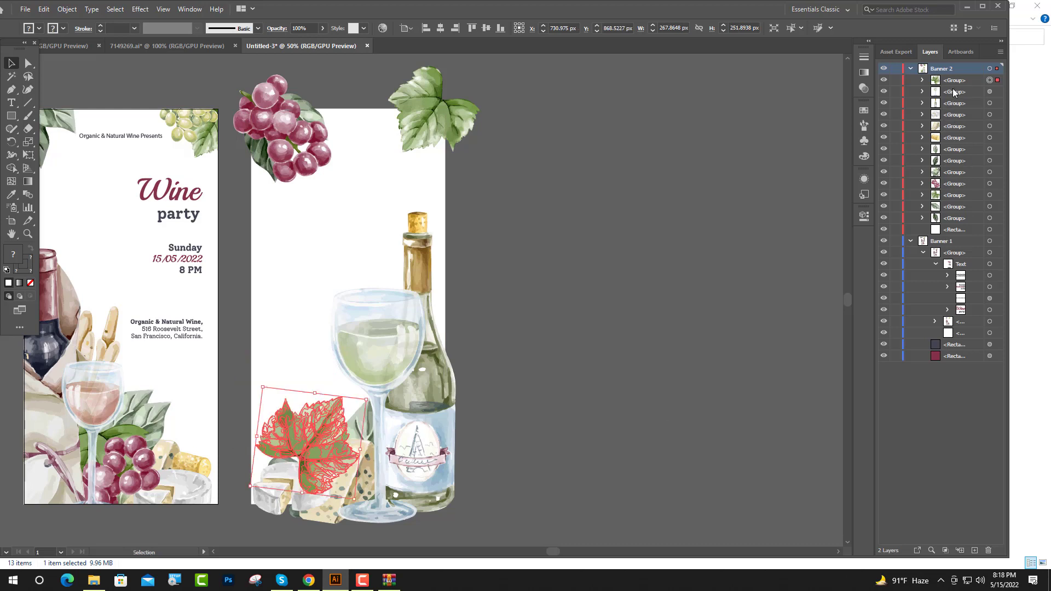
pyautogui.moveTo(955, 81); pyautogui.dragTo(963, 219)
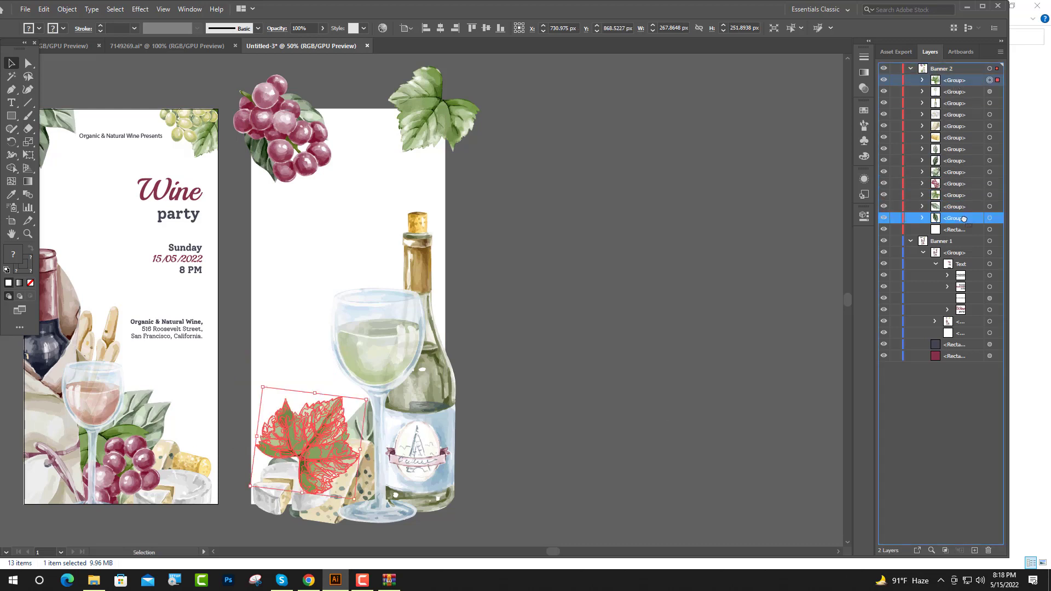
pyautogui.click(599, 329)
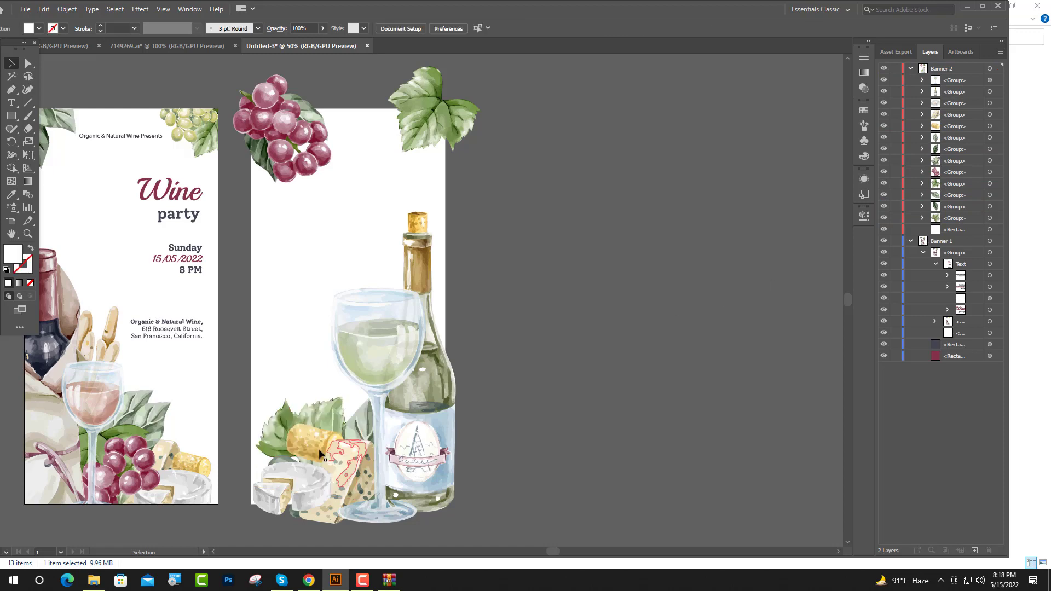
pyautogui.keyDown('alt'); pyautogui.scroll(3, 321, 453); pyautogui.keyUp('alt')
pyautogui.moveTo(291, 420); pyautogui.dragTo(338, 463)
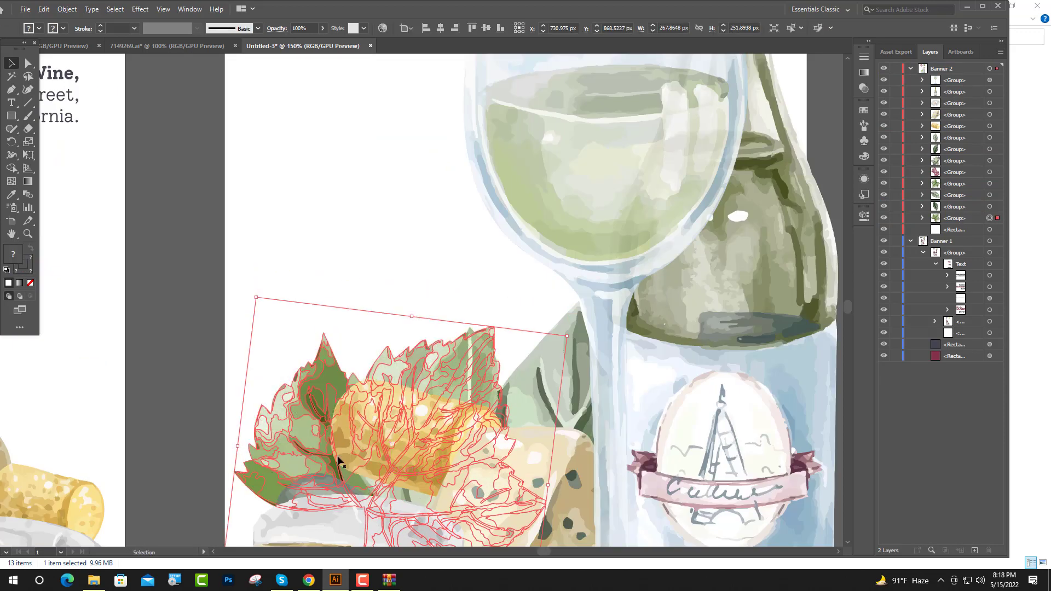
pyautogui.keyDown('alt'); pyautogui.scroll(-3, 338, 459); pyautogui.keyUp('alt')
pyautogui.click(613, 342)
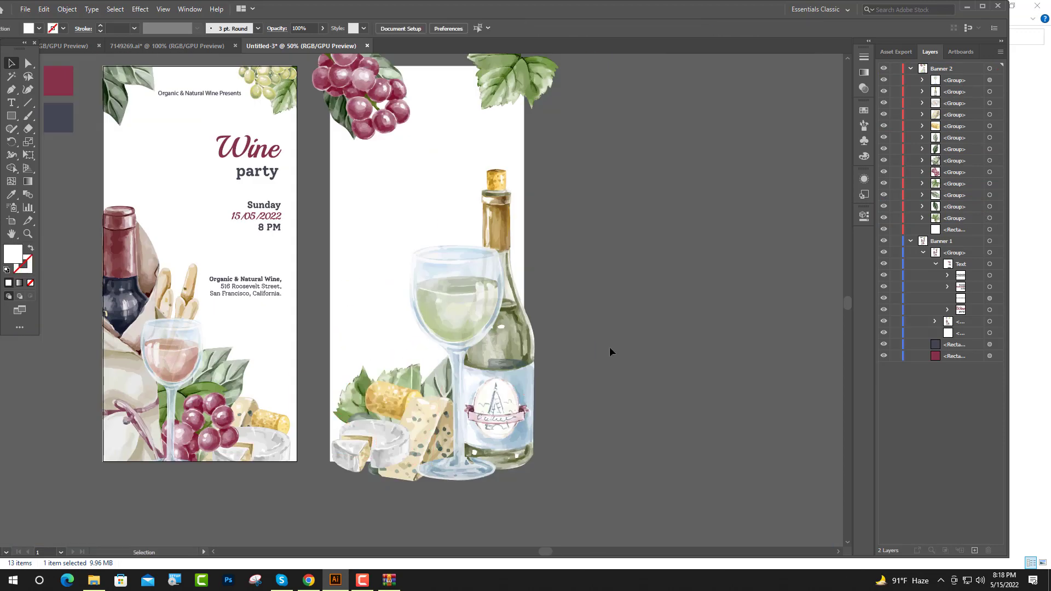
# - Enlarge the leaf cluster and reposition it slightly higher and right
pyautogui.doubleClick(355, 398)
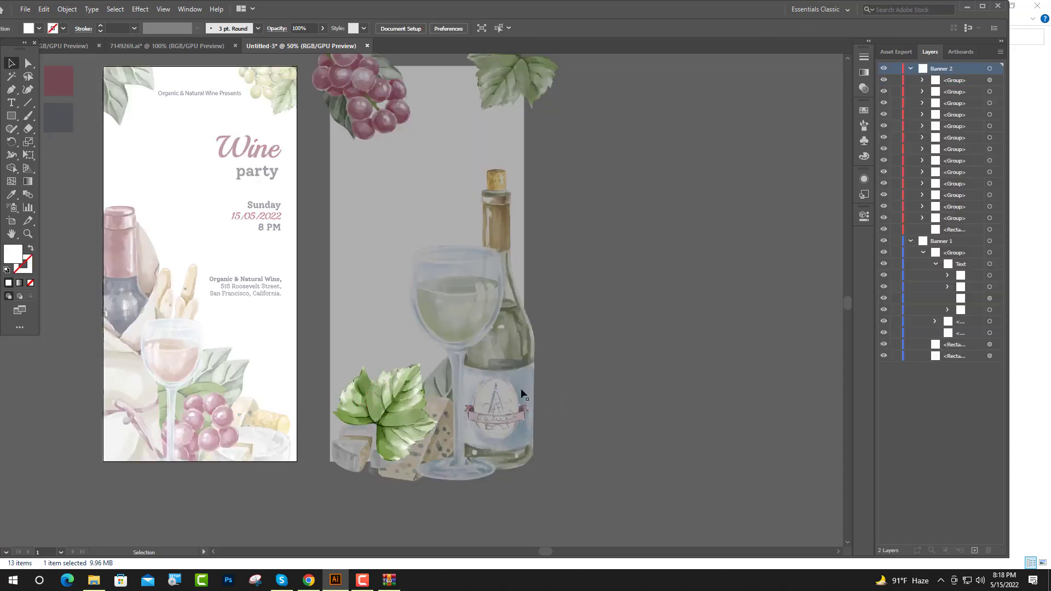
pyautogui.doubleClick(522, 394)
pyautogui.doubleClick(352, 395)
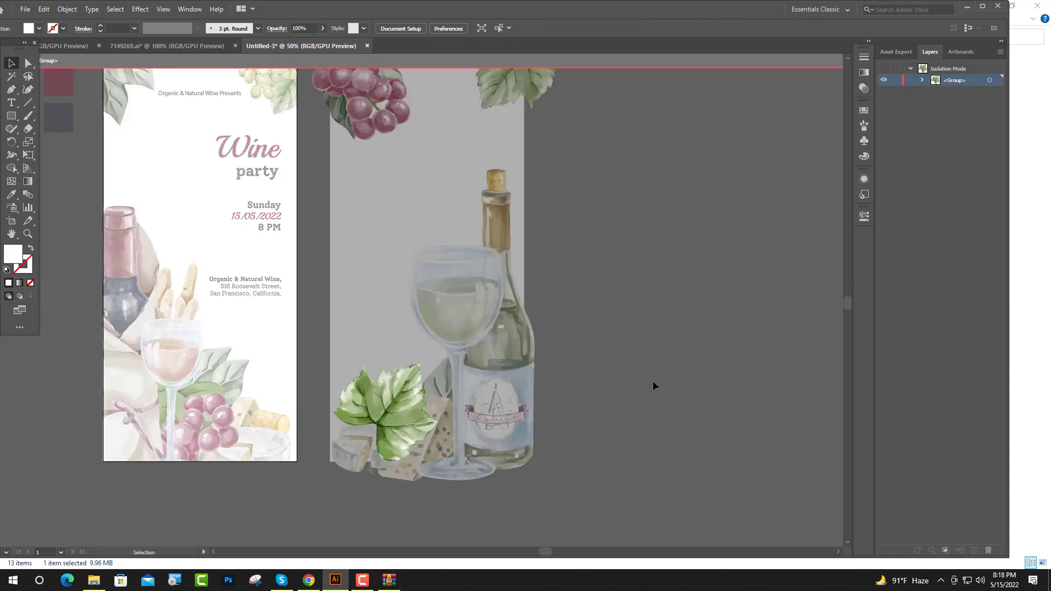
pyautogui.doubleClick(690, 366)
pyautogui.click(360, 404)
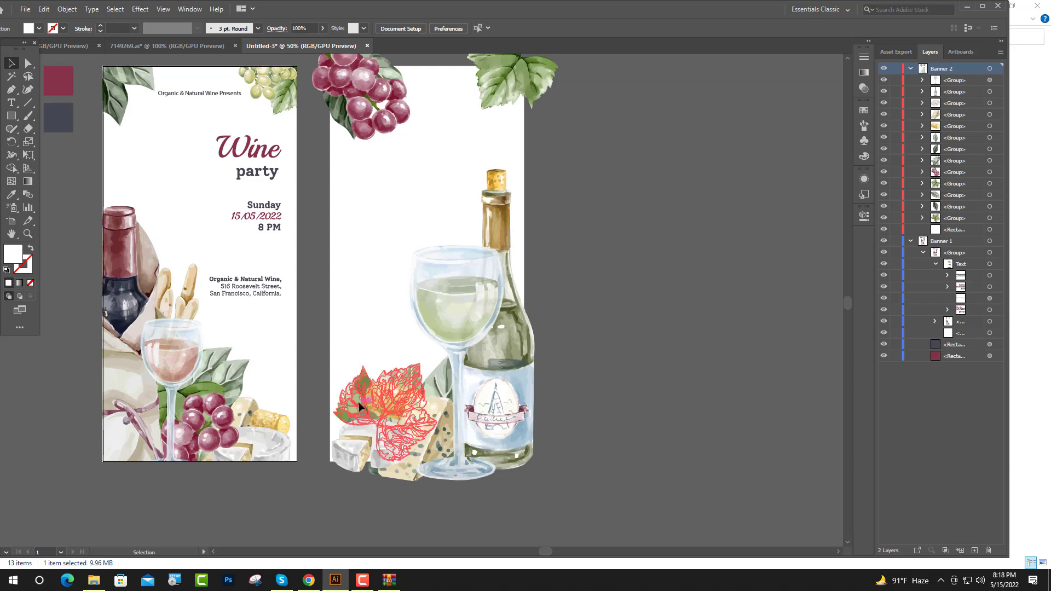
pyautogui.moveTo(432, 364); pyautogui.dragTo(456, 348)
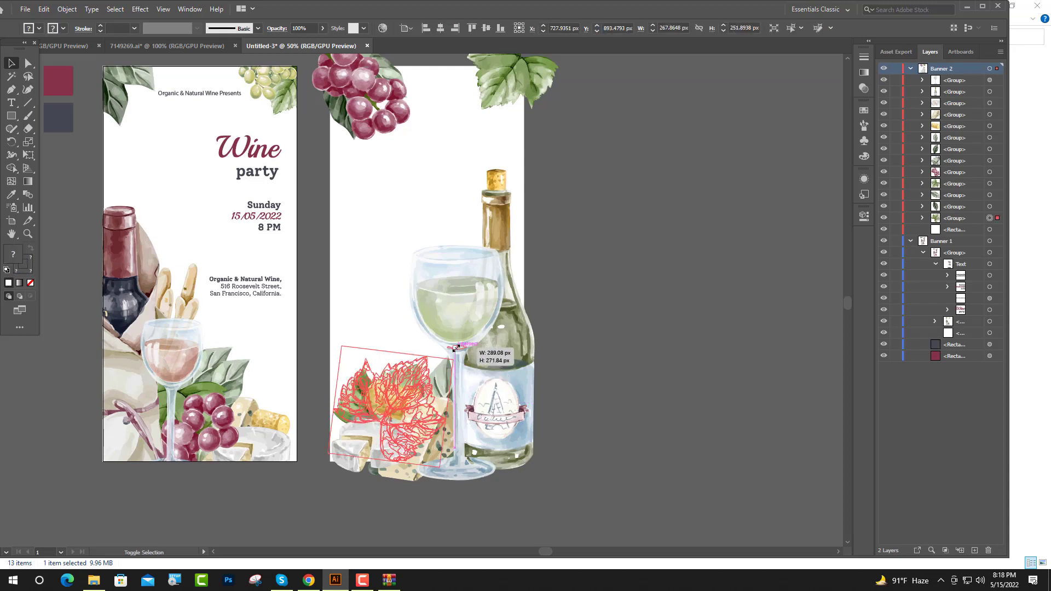
pyautogui.moveTo(356, 393)
pyautogui.mouseDown()
pyautogui.moveTo(360, 407)
pyautogui.moveTo(403, 379)
pyautogui.mouseUp()
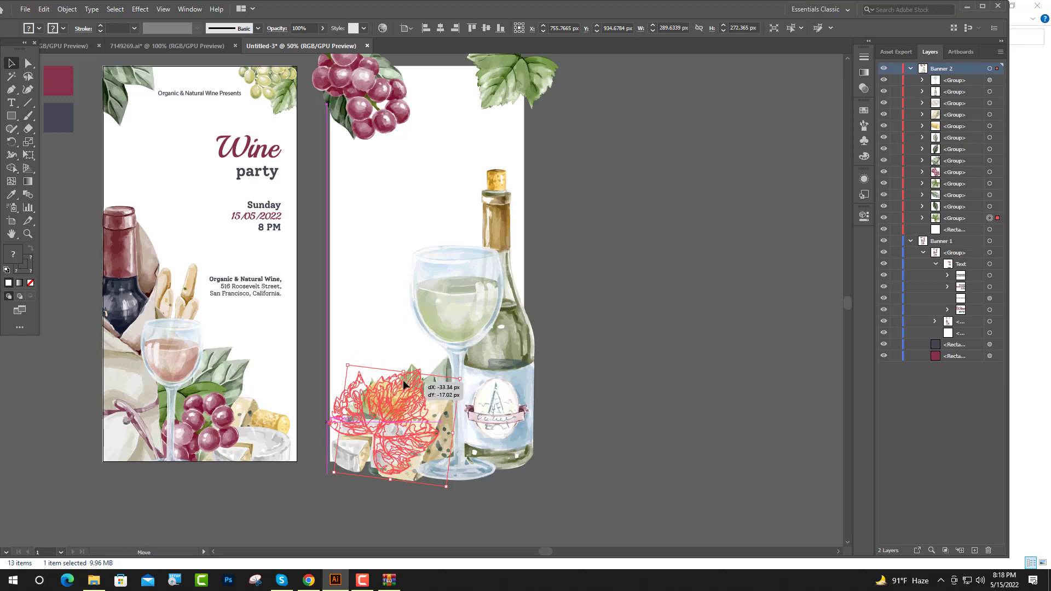
pyautogui.moveTo(403, 380); pyautogui.dragTo(406, 359)
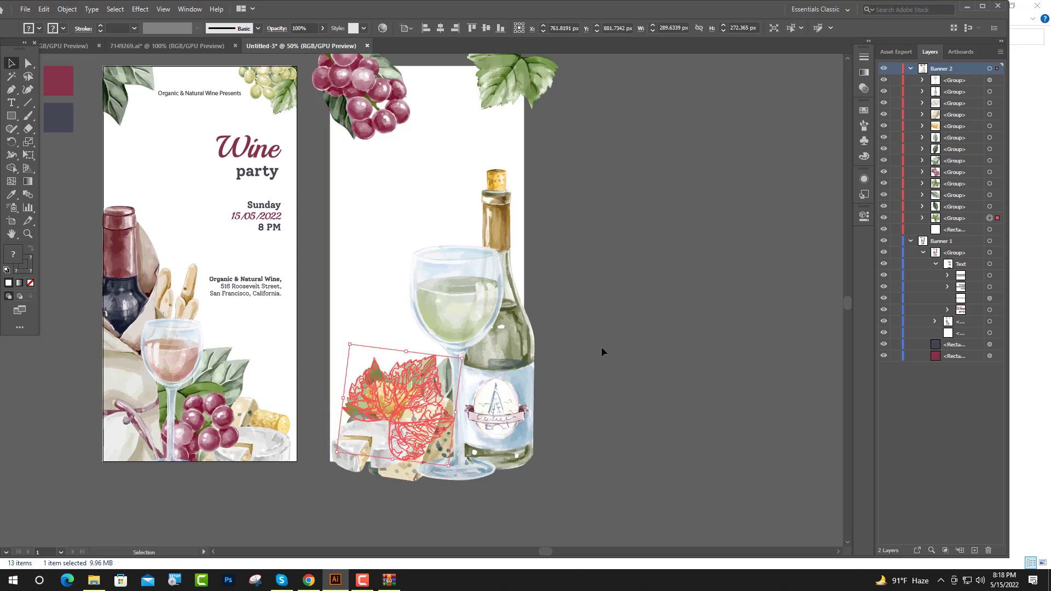
pyautogui.click(601, 351)
# - Try rotating the leaf-and-cheese group, then undo the rotation
pyautogui.keyDown('alt'); pyautogui.scroll(-1, 576, 412); pyautogui.keyUp('alt')
pyautogui.scroll(1, 589, 361)
pyautogui.scroll(-1, 589, 361)
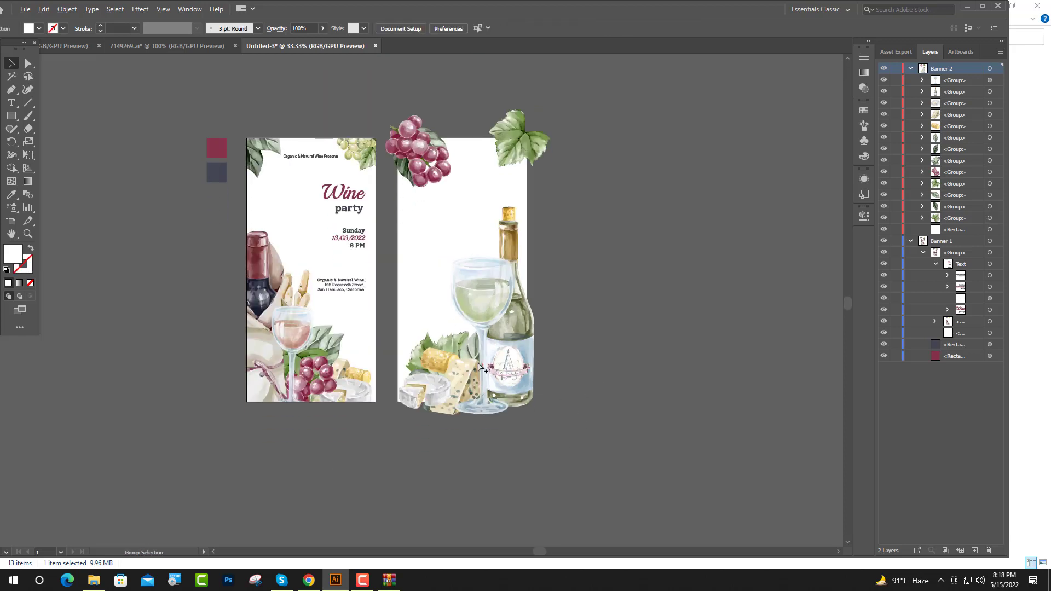
pyautogui.keyDown('alt'); pyautogui.scroll(5, 479, 366); pyautogui.keyUp('alt')
pyautogui.click(484, 353)
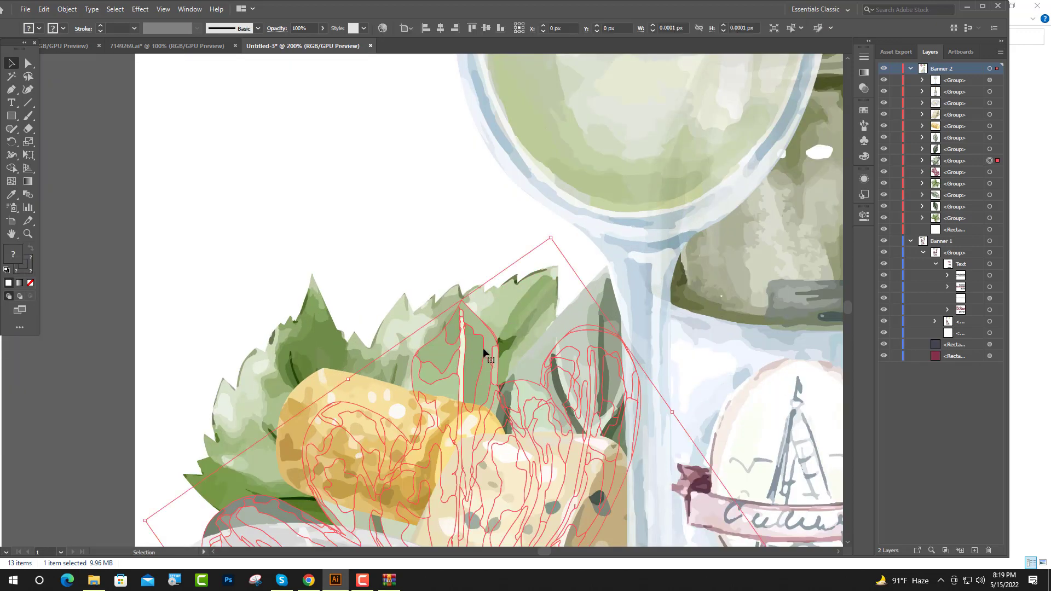
pyautogui.keyDown('alt'); pyautogui.scroll(-3, 484, 353); pyautogui.keyUp('alt')
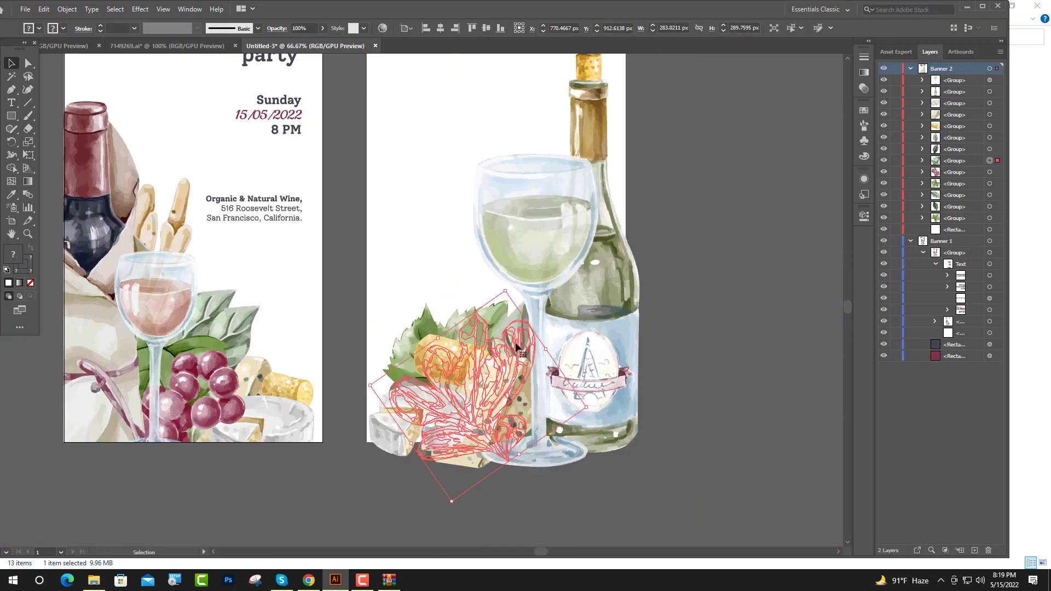
pyautogui.moveTo(516, 346)
pyautogui.mouseDown()
pyautogui.moveTo(457, 298)
pyautogui.moveTo(710, 296)
pyautogui.mouseUp()
pyautogui.hotkey('ctrl', 'z')
pyautogui.click(647, 342)
pyautogui.scroll(-1, 648, 343)
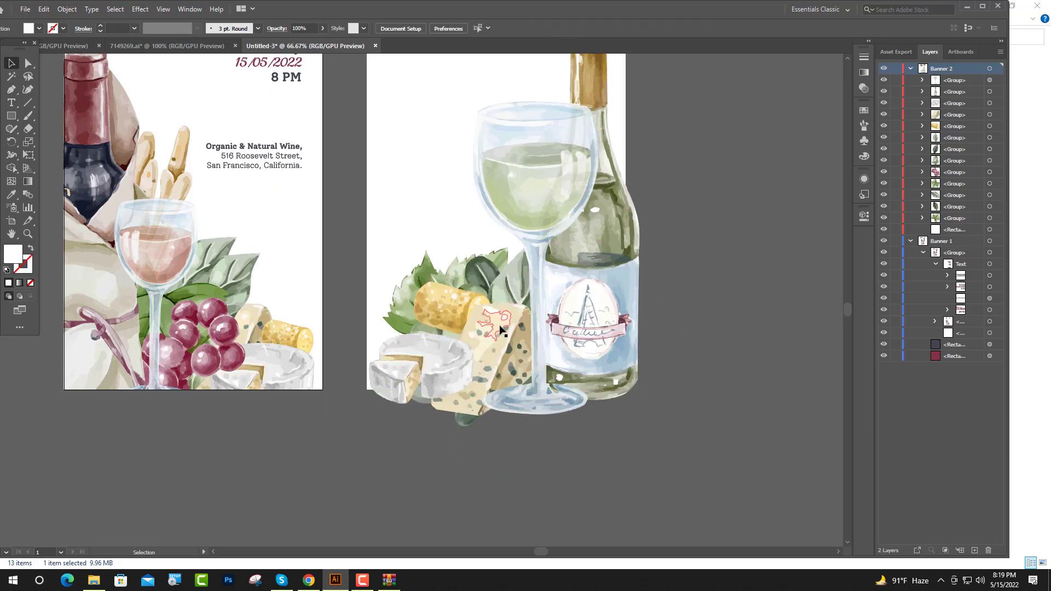
# - Delete the small stray flower group
pyautogui.moveTo(482, 279); pyautogui.dragTo(477, 268)
pyautogui.press('Delete')
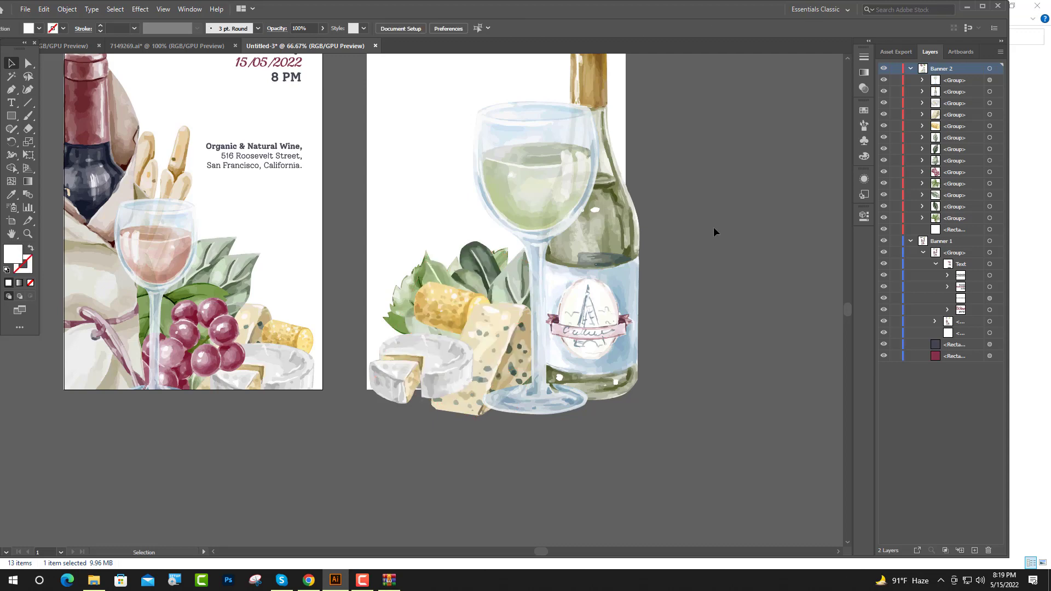
pyautogui.scroll(1, 714, 227)
pyautogui.scroll(2, 714, 229)
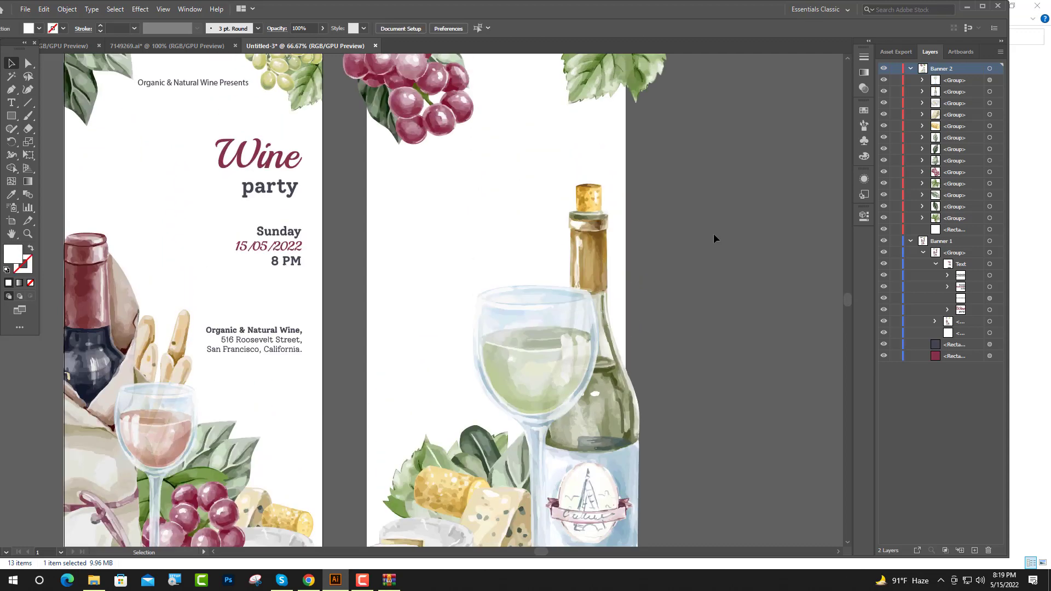
# - Duplicate the second banner's white rectangle in place and bring the copy to front
pyautogui.click(491, 271)
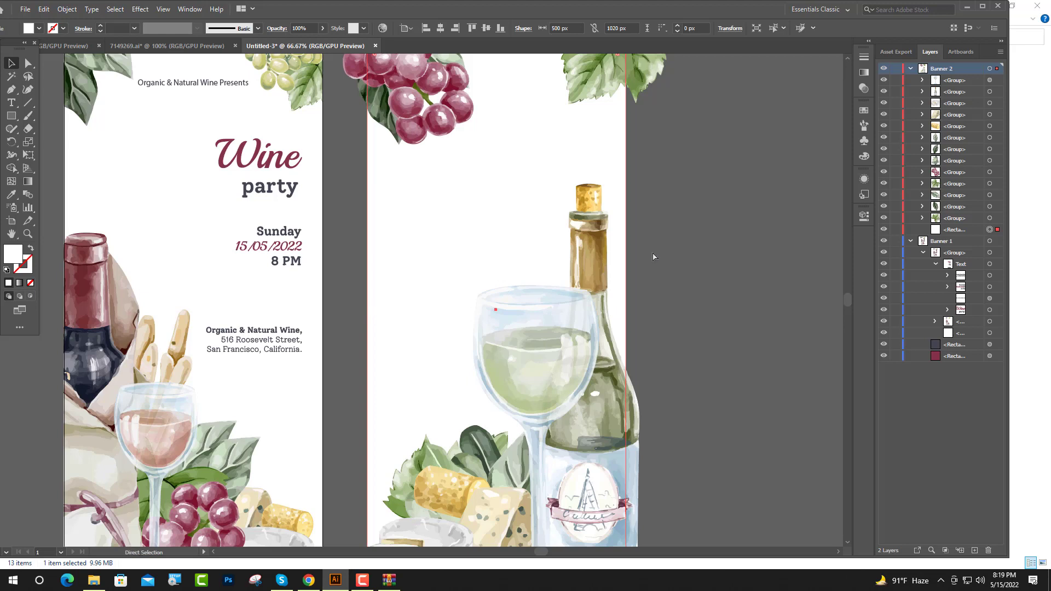
pyautogui.hotkey('ctrl', 'c')
pyautogui.hotkey('ctrl', 'f')
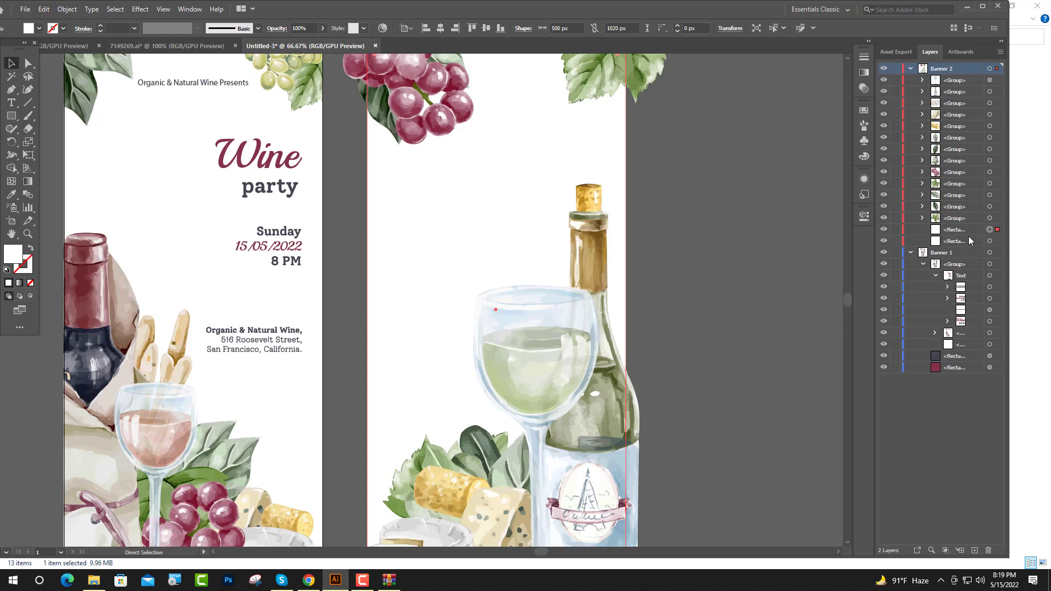
pyautogui.rightClick(442, 244)
pyautogui.moveTo(474, 424)
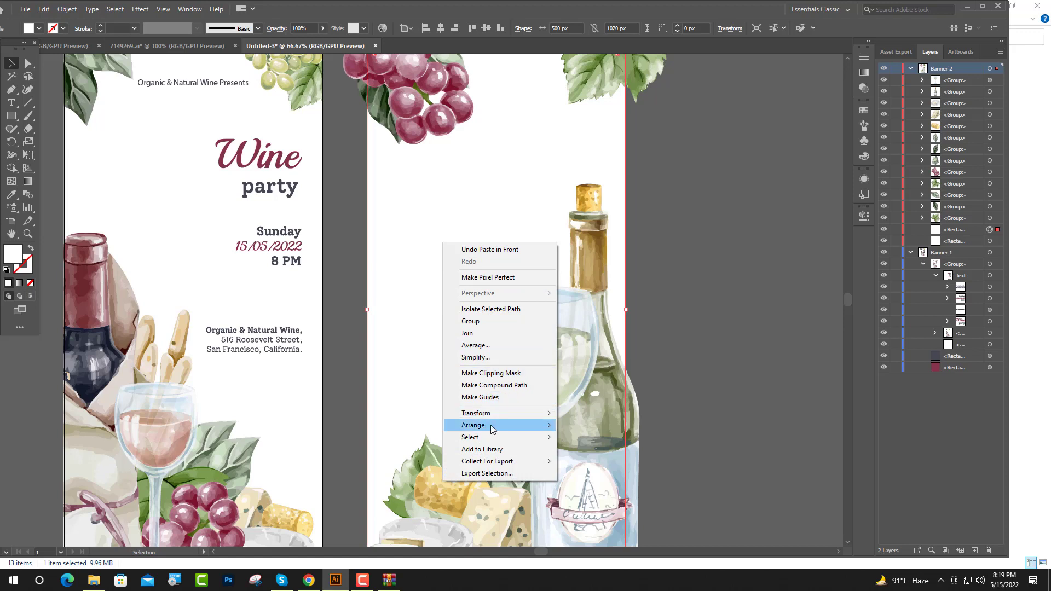
pyautogui.click(610, 427)
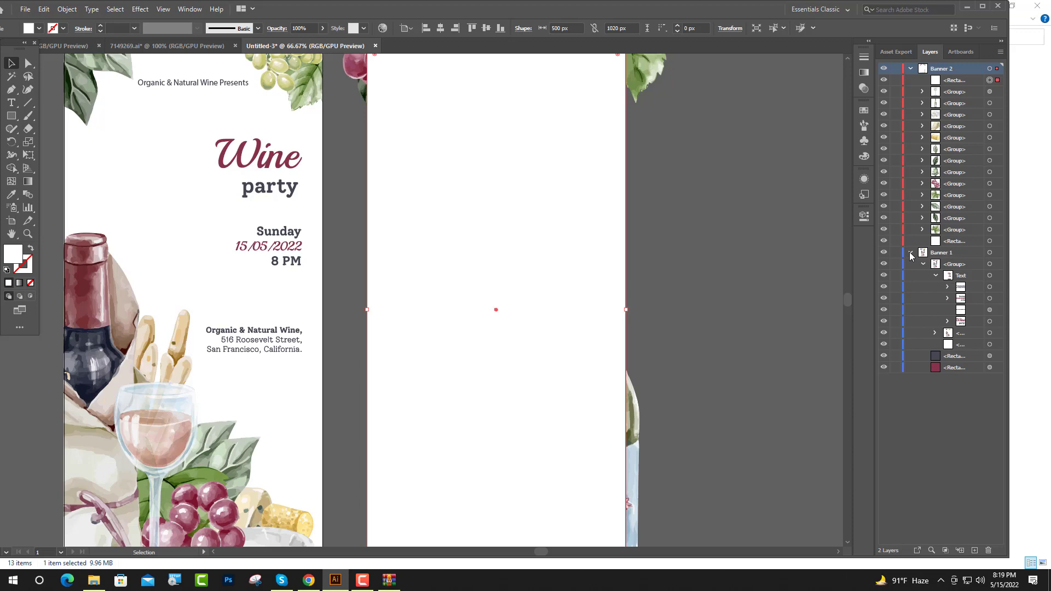
# - Select only the second banner's artwork and the front rectangle, then make a clipping mask
pyautogui.hotkey('ctrl', 'a')
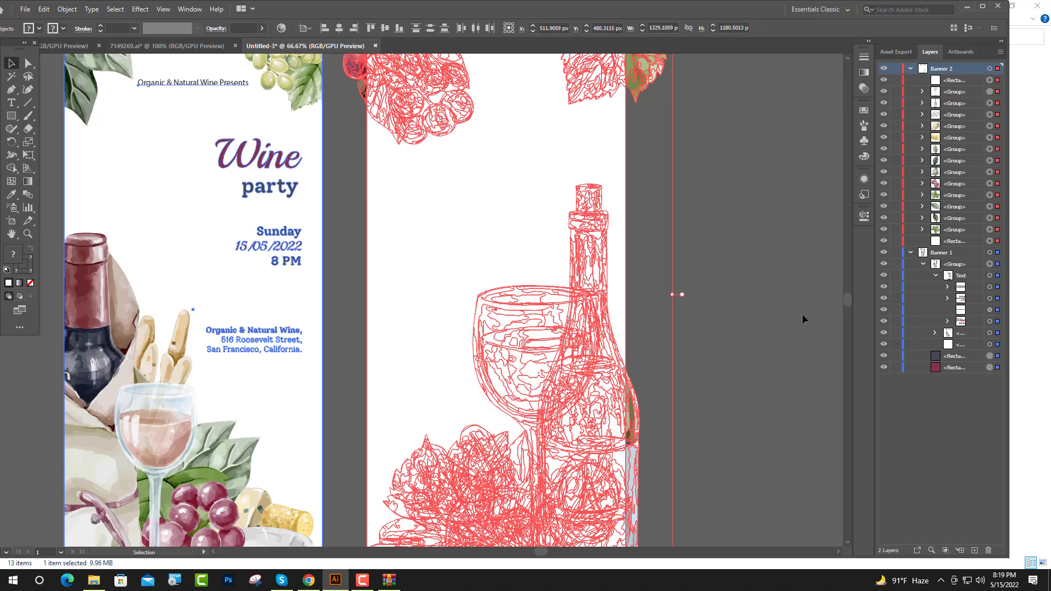
pyautogui.hotkey('ctrl', '-')
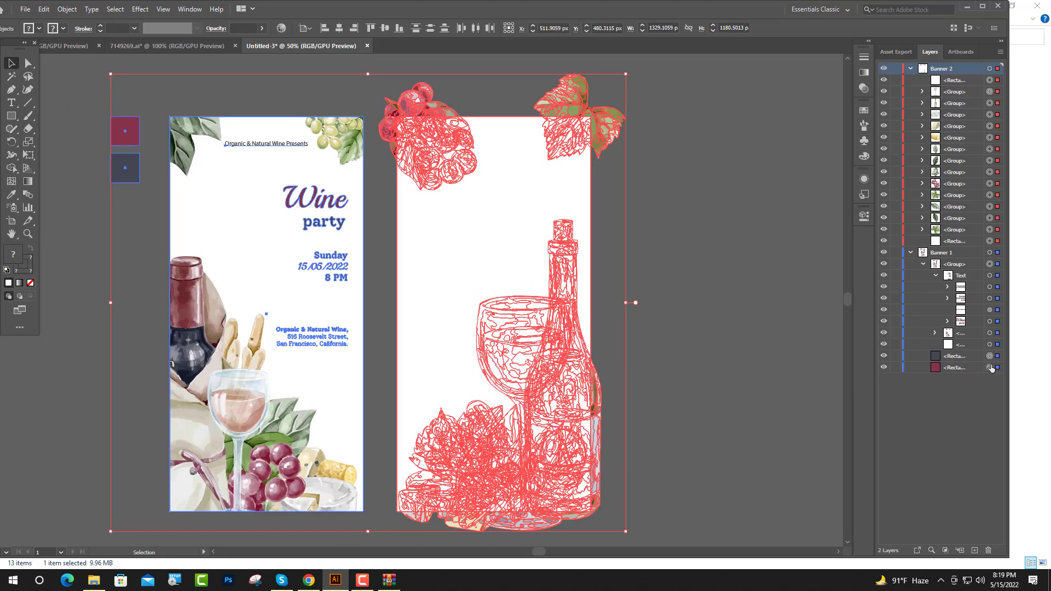
pyautogui.keyDown('shift'); pyautogui.click(991, 368); pyautogui.keyUp('shift')
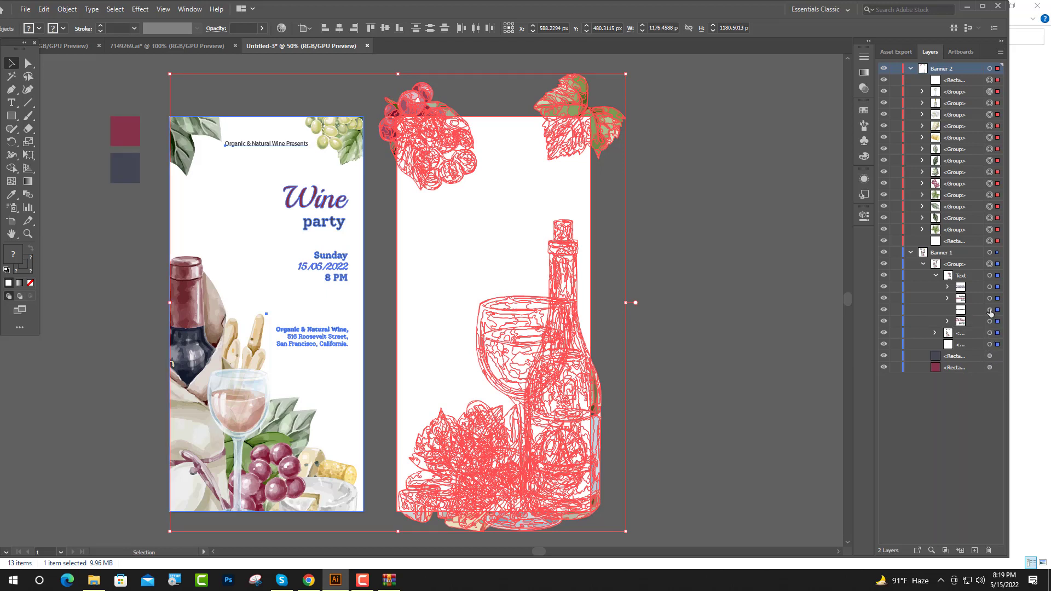
pyautogui.keyDown('shift'); pyautogui.click(990, 264); pyautogui.keyUp('shift')
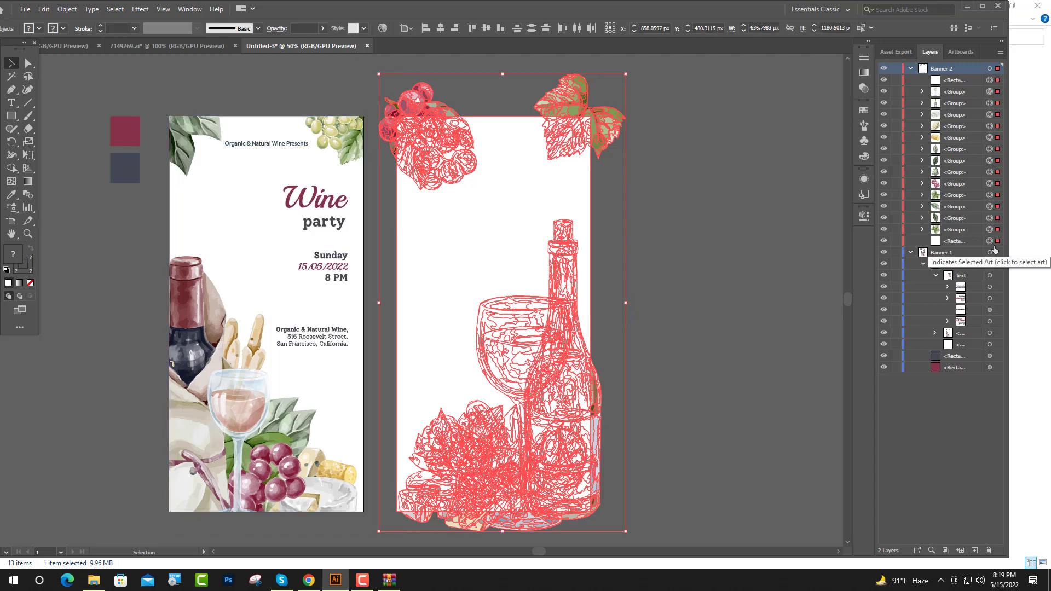
pyautogui.keyDown('shift'); pyautogui.click(996, 241); pyautogui.keyUp('shift')
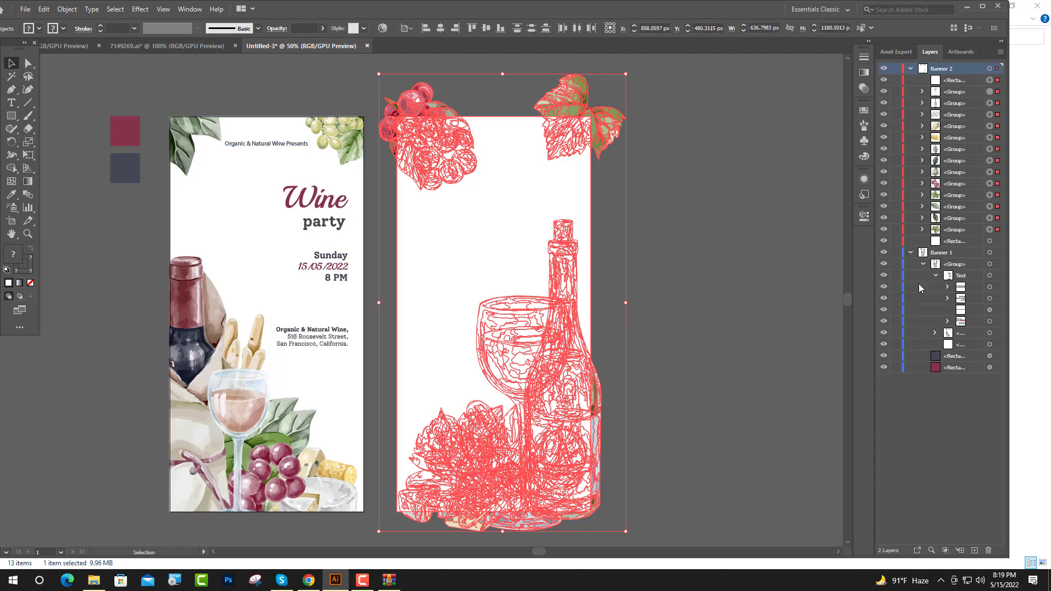
pyautogui.rightClick(515, 263)
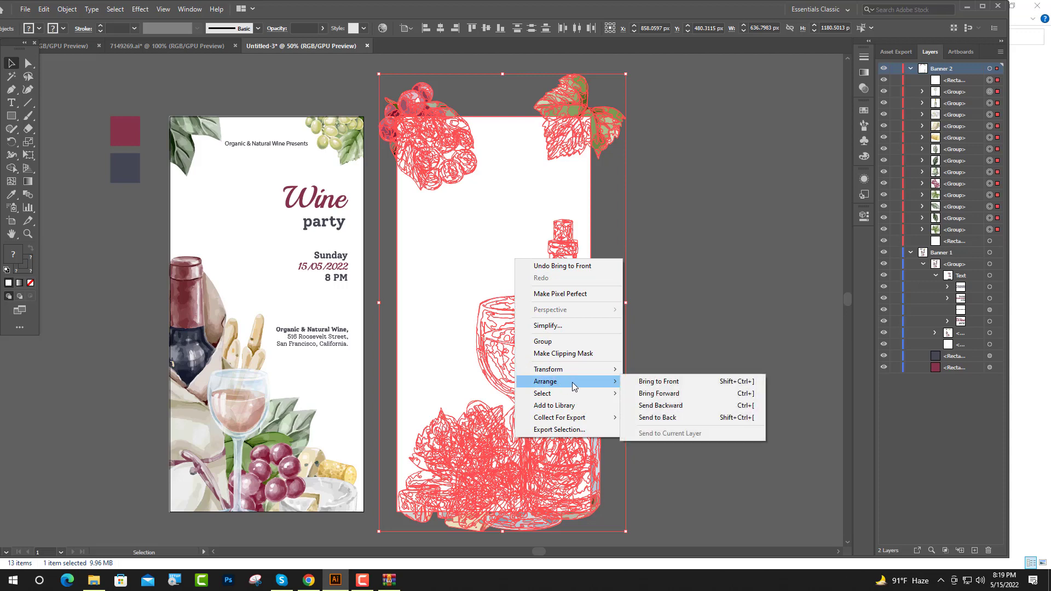
pyautogui.click(572, 353)
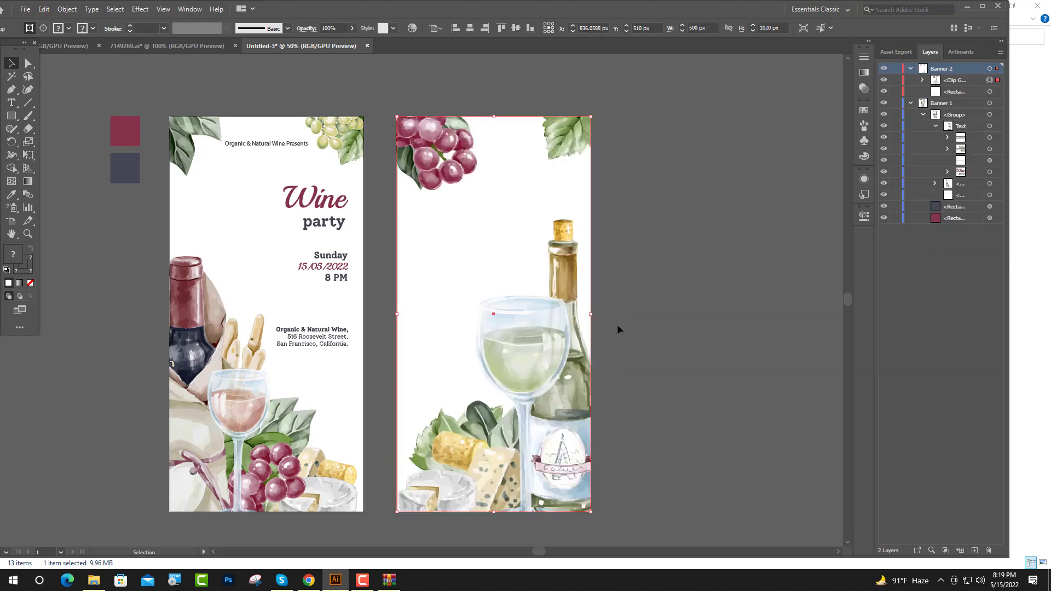
pyautogui.click(669, 291)
pyautogui.scroll(-1, 602, 317)
# - In 7149269.ai, select the green grape cluster and target its leaf sublayer in Layers
pyautogui.scroll(-1, 580, 363)
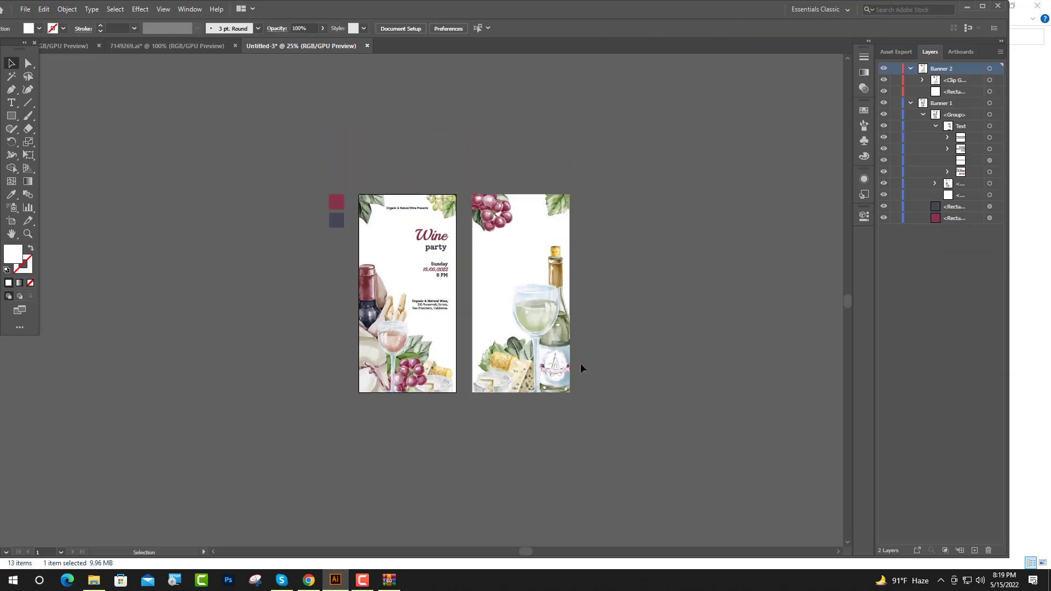
pyautogui.scroll(1, 580, 362)
pyautogui.scroll(3, 534, 412)
pyautogui.scroll(-1, 533, 411)
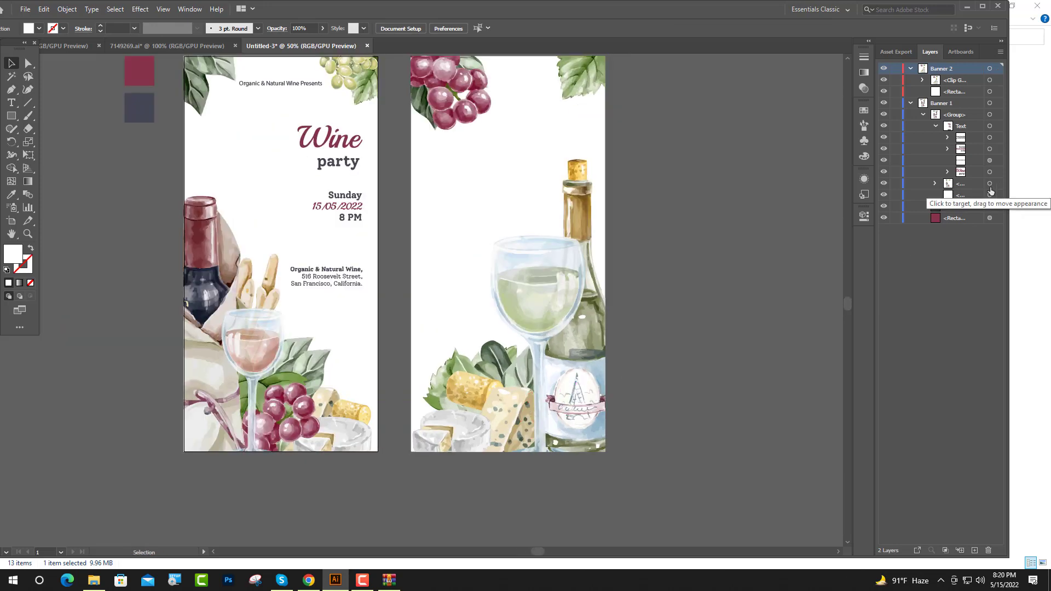
pyautogui.click(208, 48)
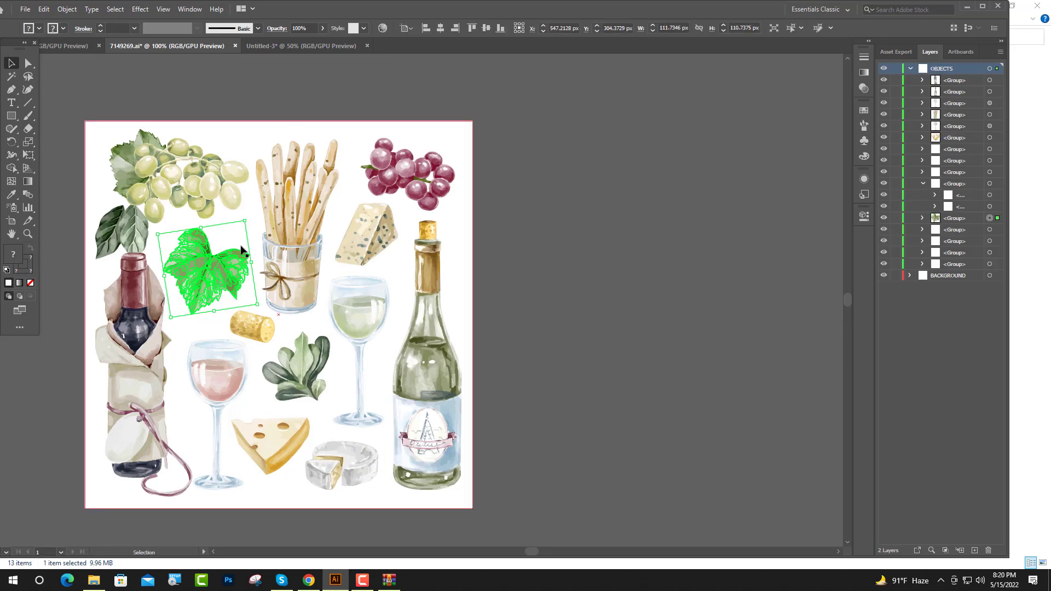
pyautogui.click(218, 187)
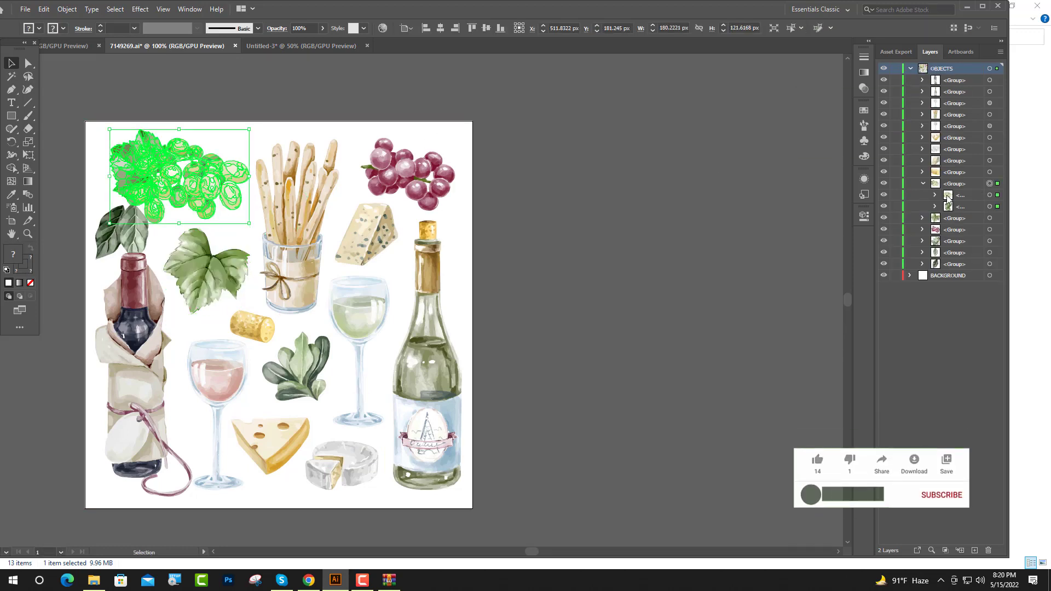
pyautogui.click(934, 206)
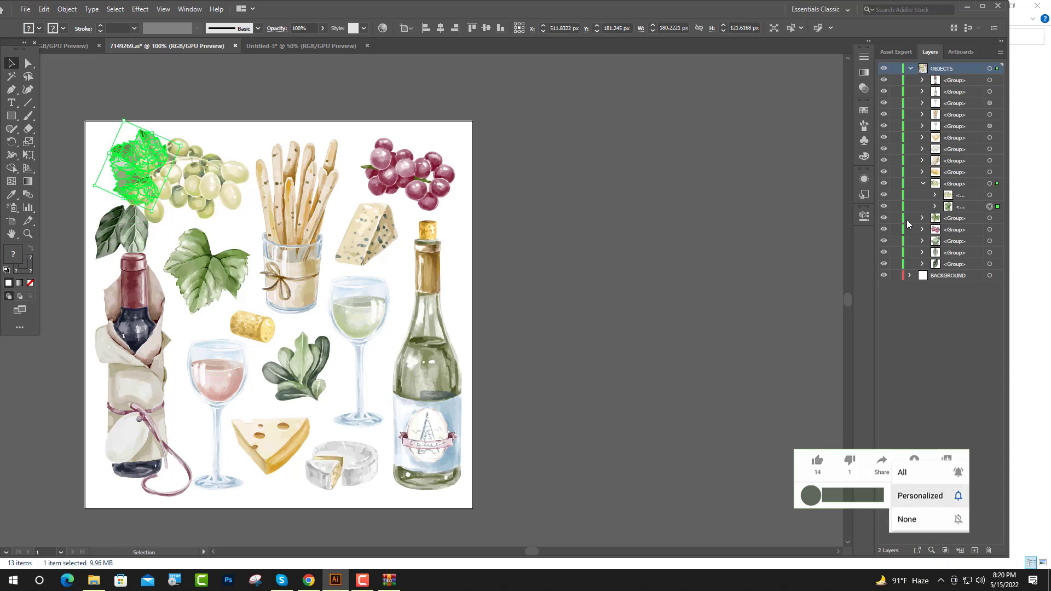
pyautogui.click(989, 206)
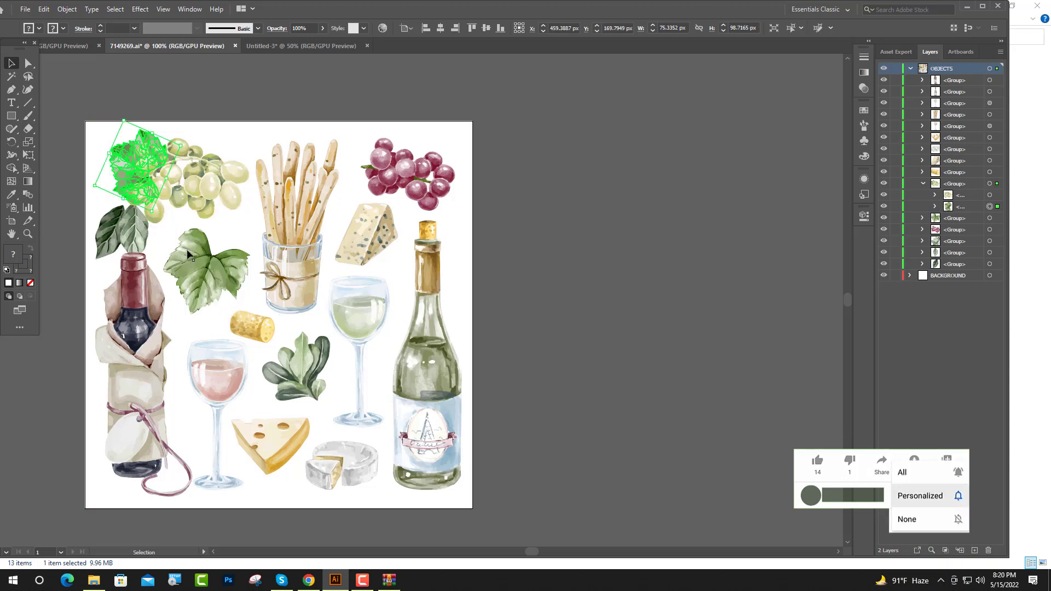
# - Carry the green grapes sublayer onto the second banner and rotate it
pyautogui.click(989, 195)
pyautogui.moveTo(235, 147)
pyautogui.mouseDown()
pyautogui.moveTo(295, 49)
pyautogui.moveTo(530, 383)
pyautogui.mouseUp()
pyautogui.scroll(4, 531, 383)
pyautogui.moveTo(621, 237)
pyautogui.mouseDown()
pyautogui.moveTo(566, 242)
pyautogui.moveTo(566, 194)
pyautogui.moveTo(627, 154)
pyautogui.mouseUp()
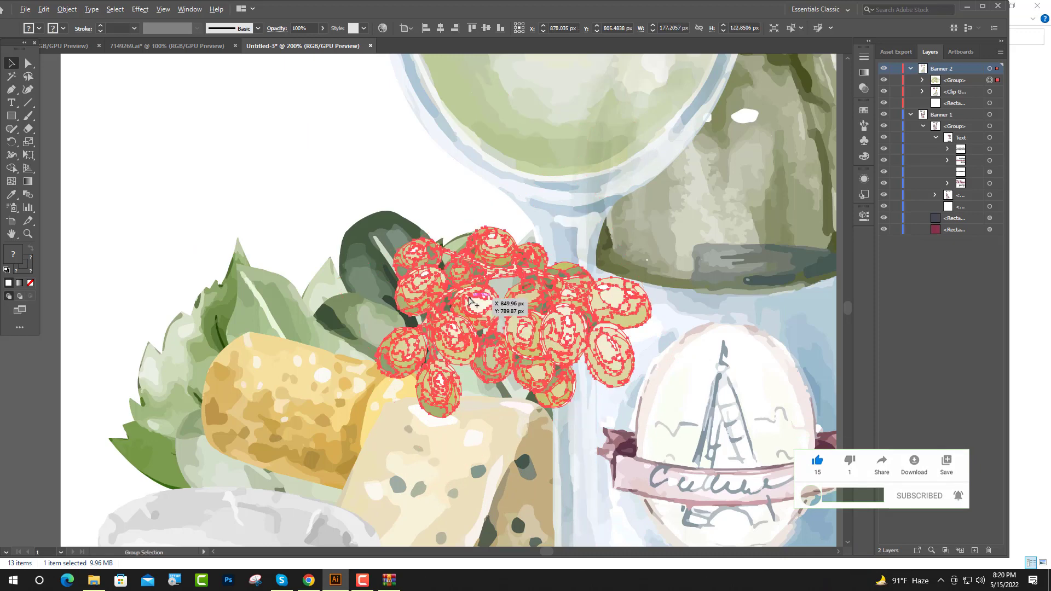
pyautogui.scroll(-3, 498, 306)
pyautogui.scroll(3, 491, 328)
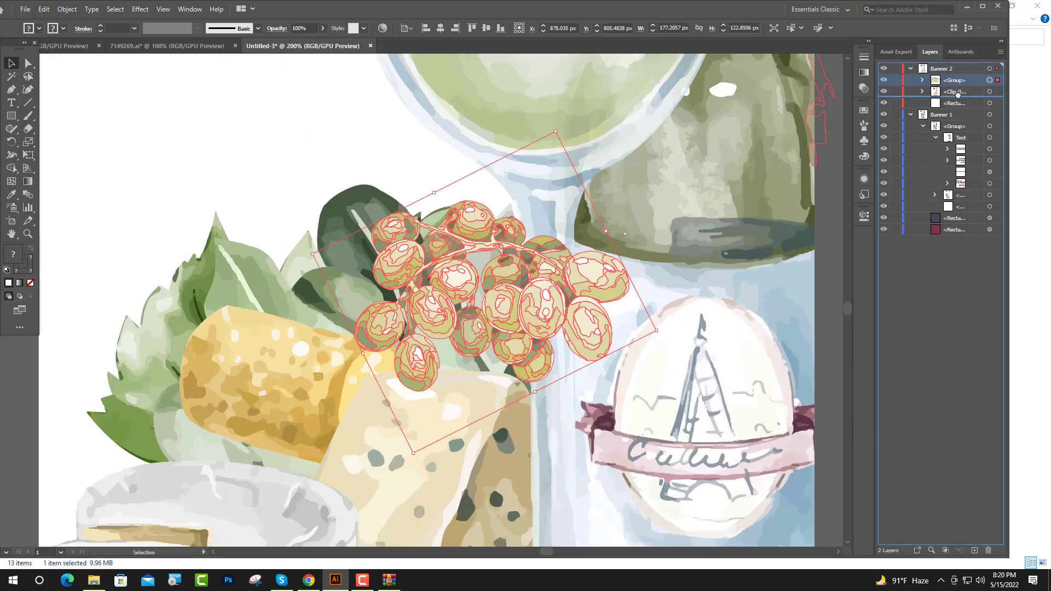
# - Move the grapes into the banner's clip group and lower them in the stacking order
pyautogui.moveTo(959, 82); pyautogui.dragTo(934, 93)
pyautogui.click(922, 80)
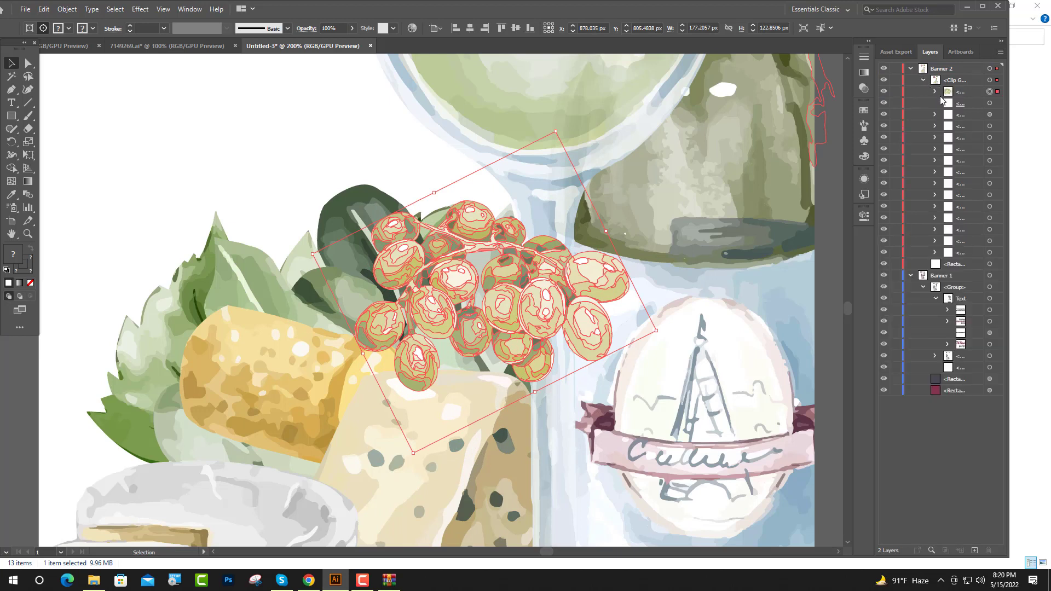
pyautogui.click(960, 126)
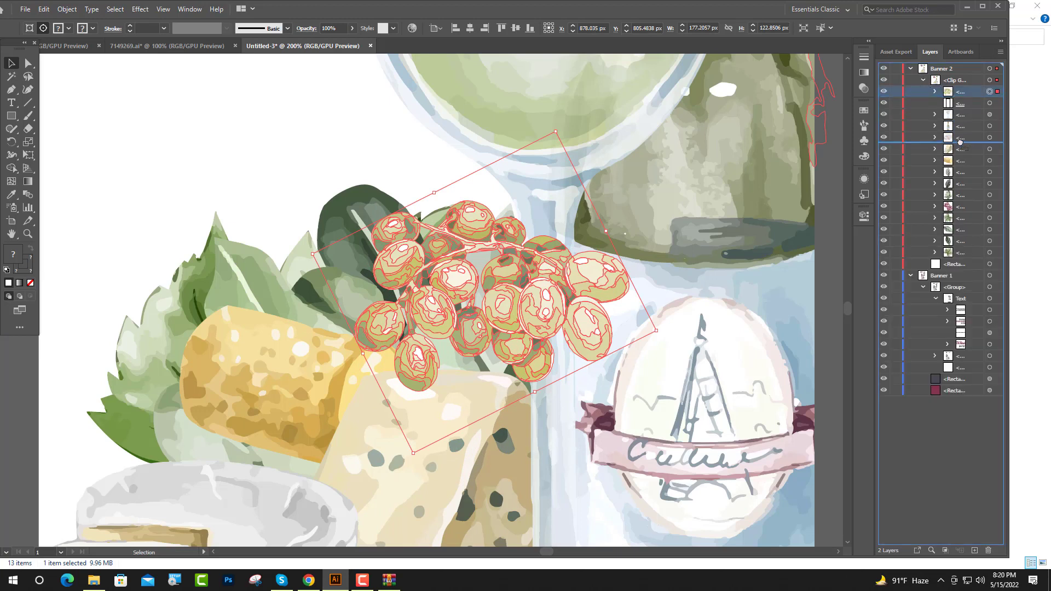
pyautogui.moveTo(960, 127); pyautogui.dragTo(959, 155)
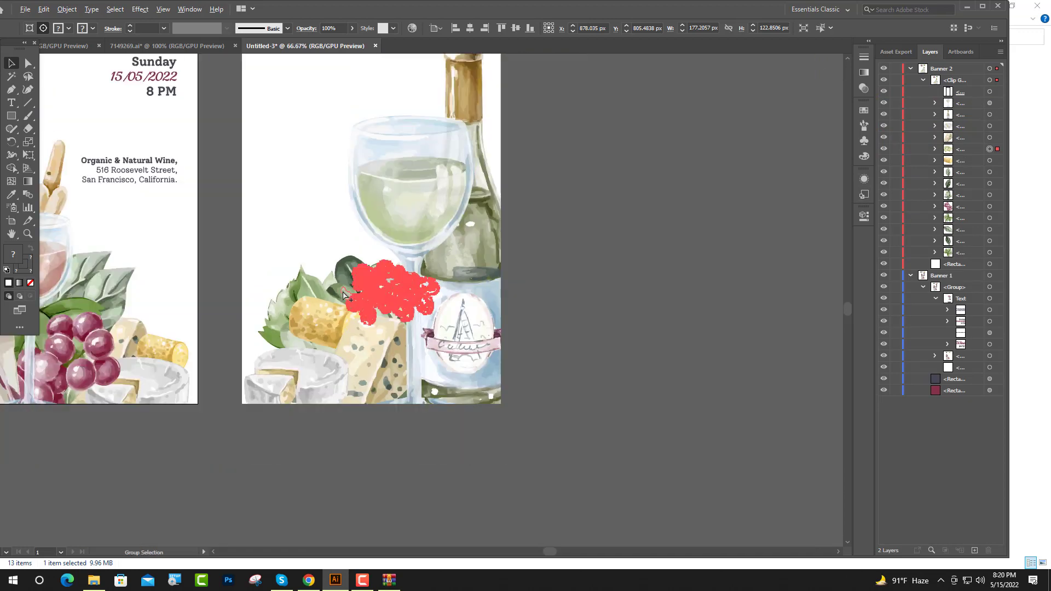
pyautogui.hotkey('ctrl', '-')
pyautogui.hotkey('ctrl', '-')
pyautogui.hotkey('ctrl', '-')
pyautogui.click(593, 296)
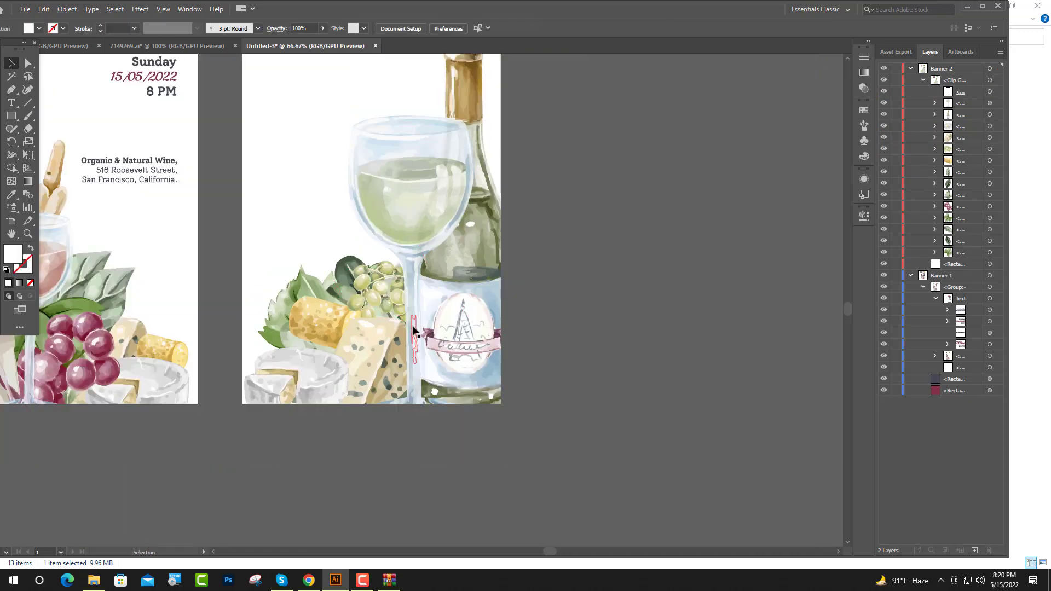
pyautogui.scroll(2, 387, 307)
pyautogui.scroll(1, 388, 306)
# - Enlarge the grape cluster slightly and zoom out to show both banners
pyautogui.click(388, 307)
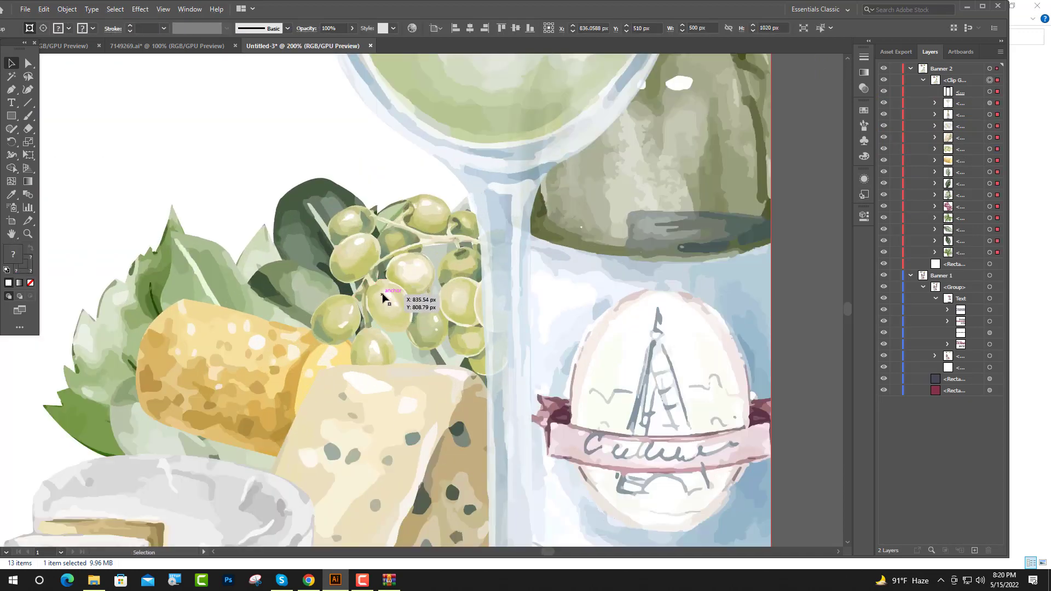
pyautogui.click(990, 149)
pyautogui.moveTo(272, 249); pyautogui.dragTo(251, 283)
pyautogui.hotkey('ctrl', '-')
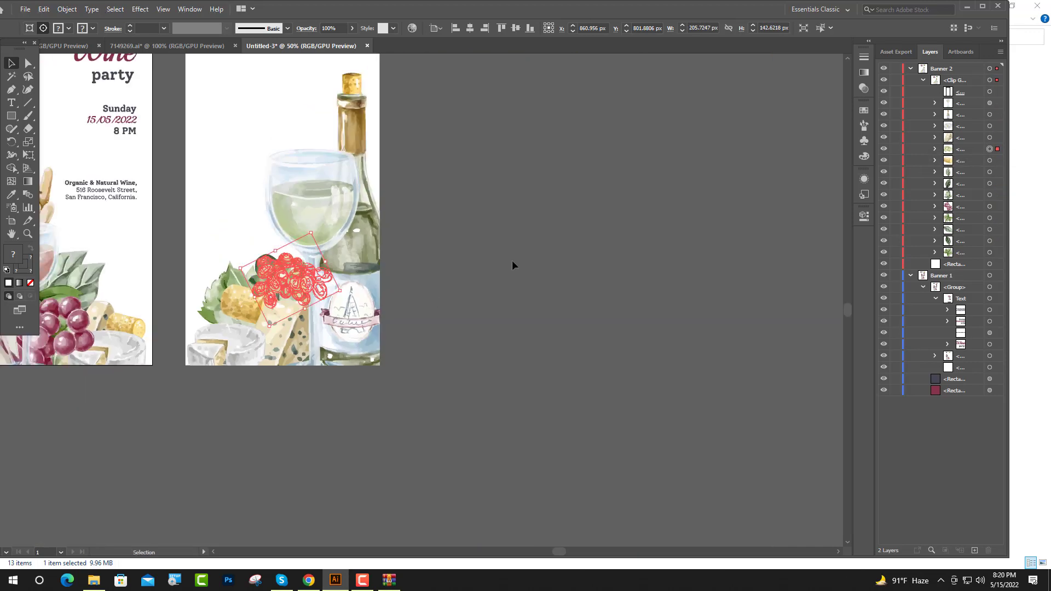
pyautogui.click(479, 248)
pyautogui.hotkey('ctrl', '1')
pyautogui.hotkey('ctrl', '-')
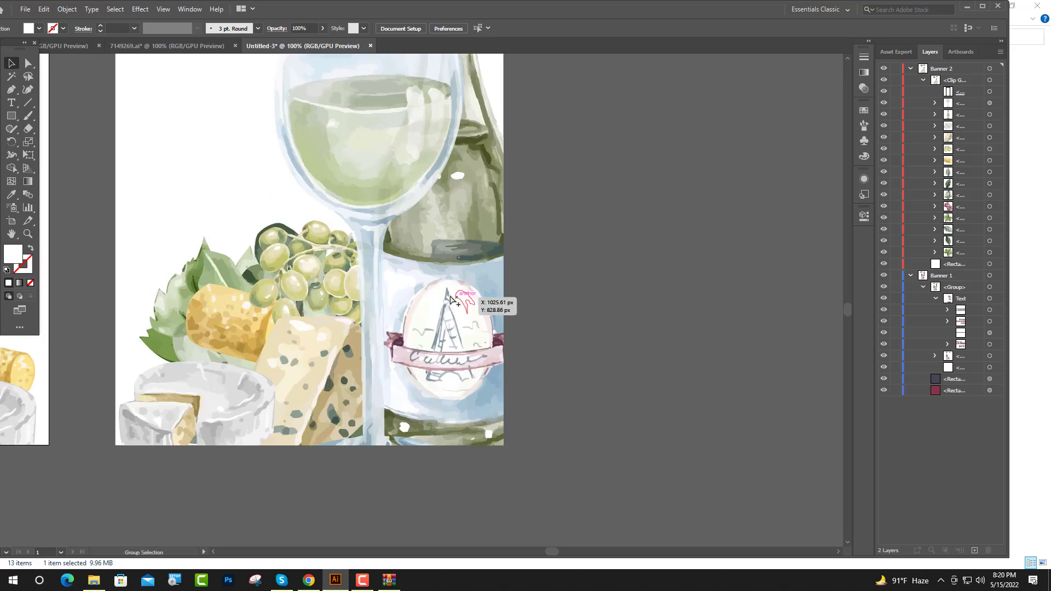
pyautogui.hotkey('ctrl', '-')
pyautogui.hotkey('ctrl', '-')
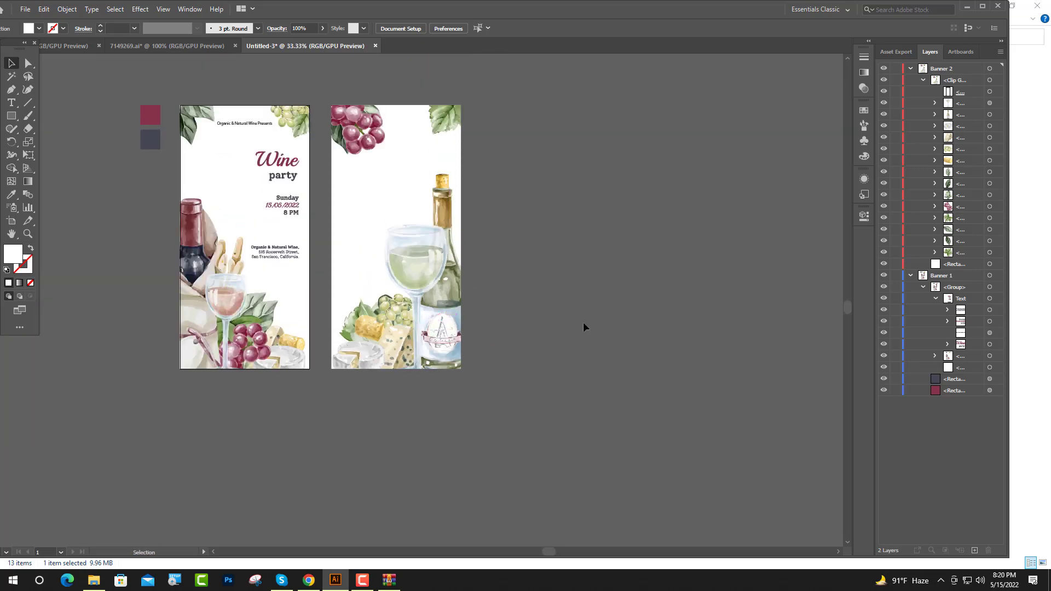
# - Collapse the clip group, make Banner 2 the active layer, and choose the Type tool
pyautogui.scroll(1, 684, 298)
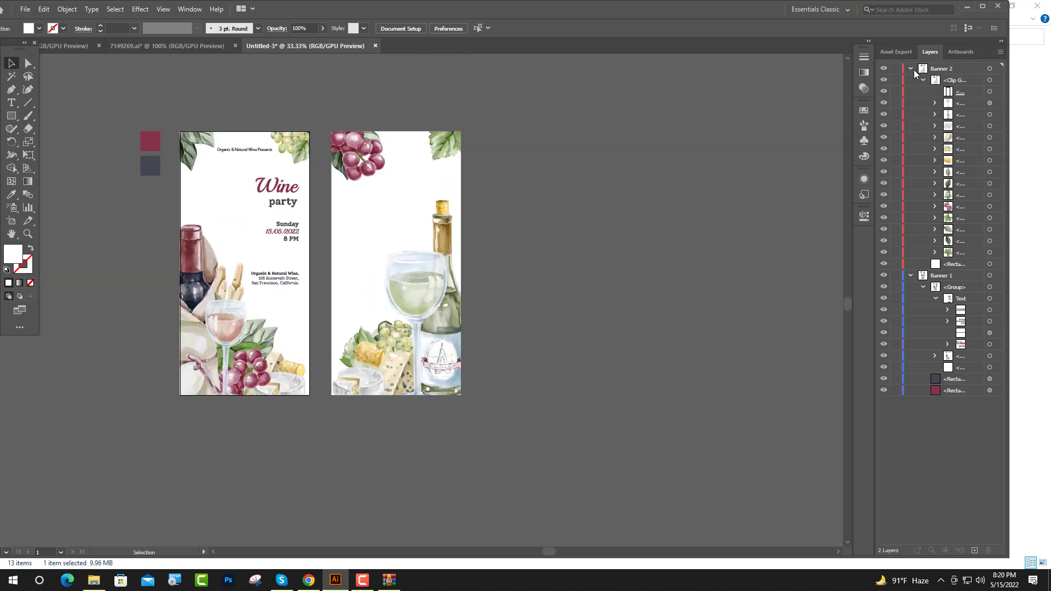
pyautogui.click(923, 80)
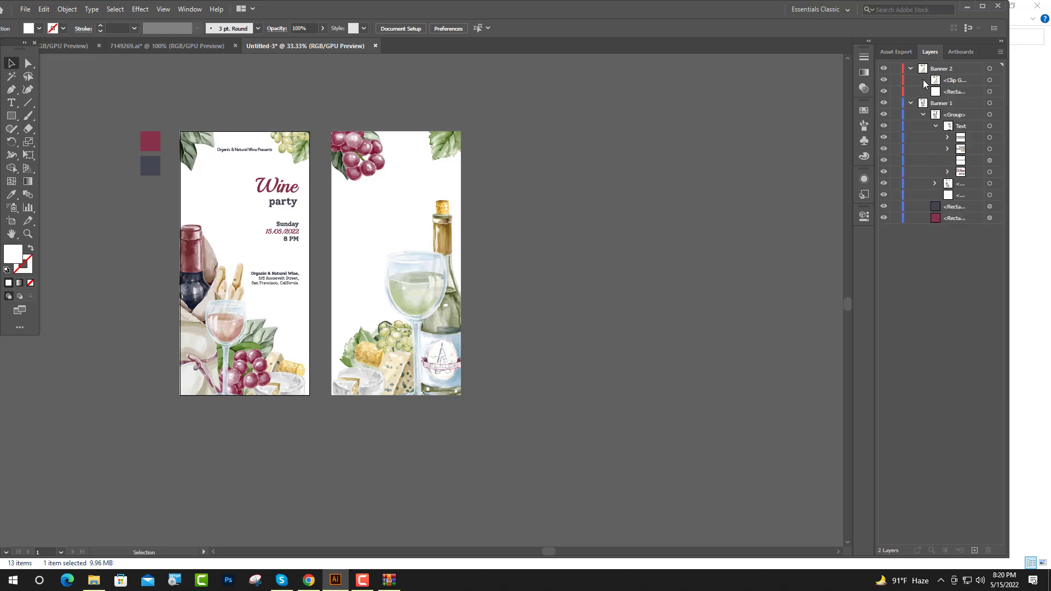
pyautogui.click(957, 70)
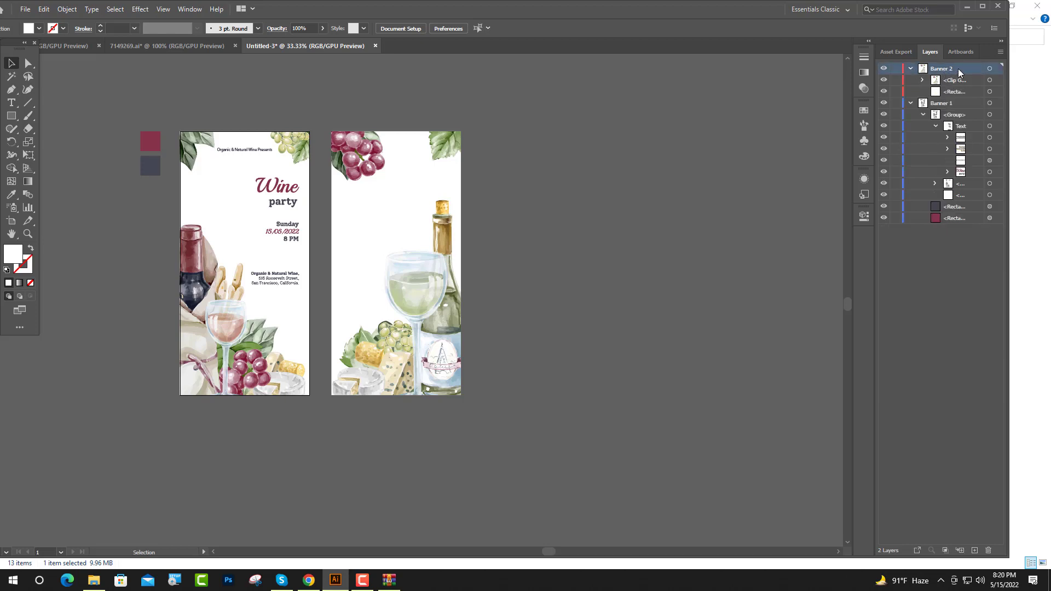
pyautogui.click(10, 102)
# - Add a left-aligned 80 pt text reading 'Wine' over 'party' on the second banner
pyautogui.click(336, 214)
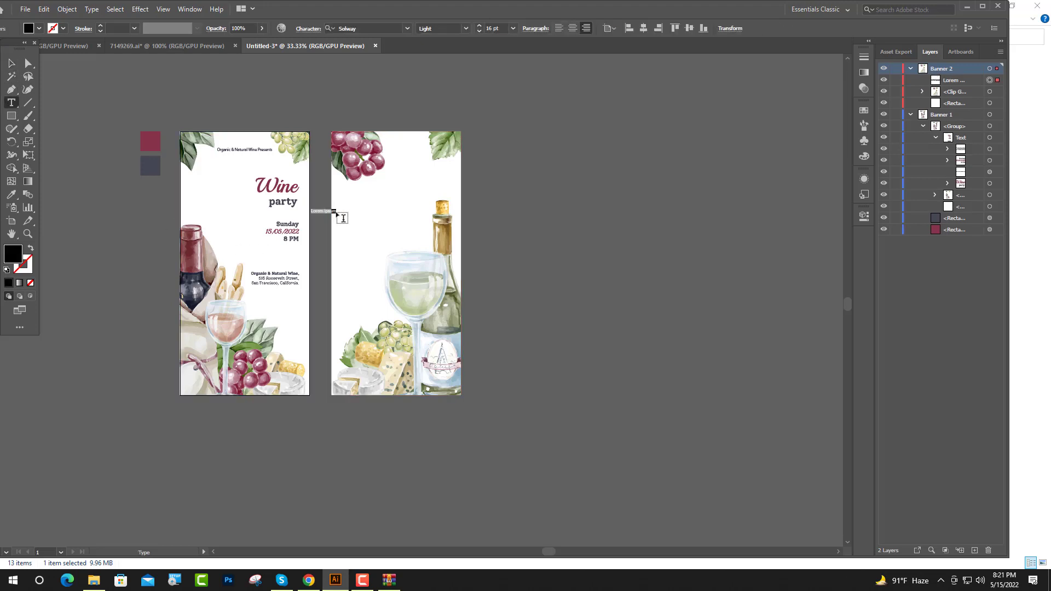
pyautogui.click(558, 29)
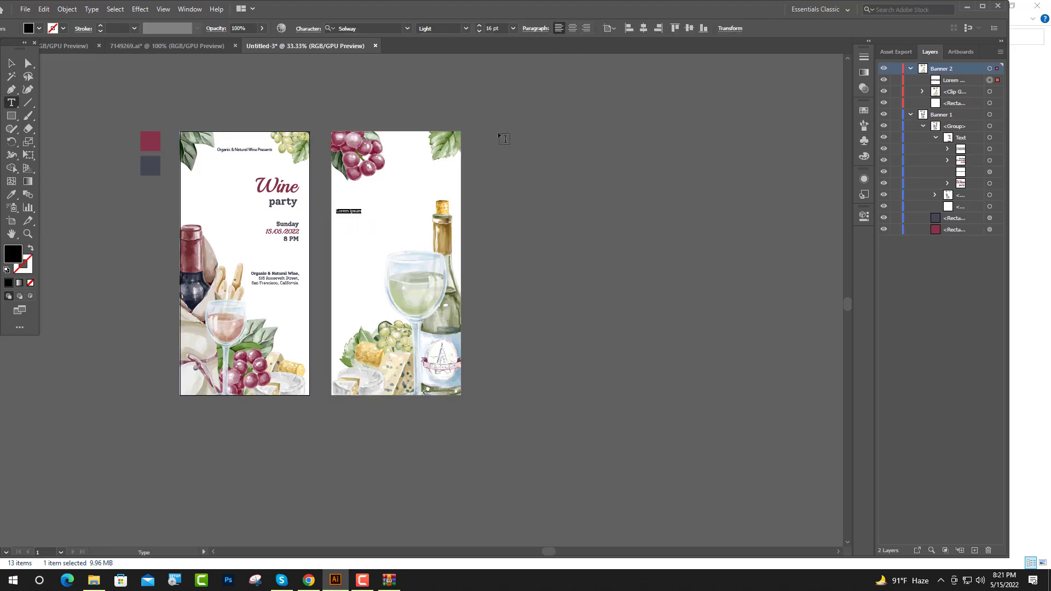
pyautogui.hotkey('ctrl', '+')
pyautogui.hotkey('ctrl', '+')
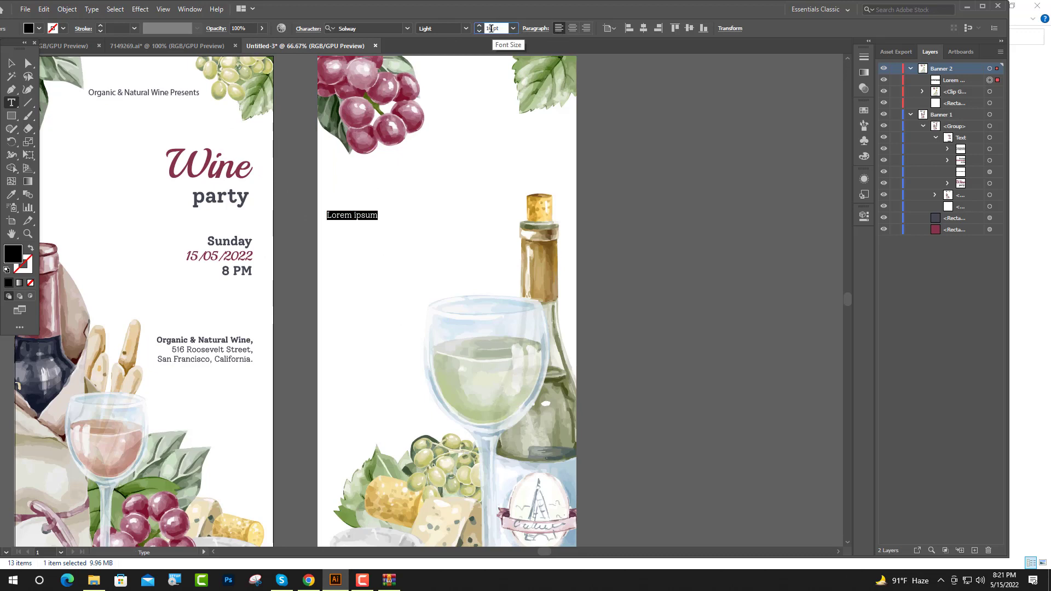
pyautogui.doubleClick(493, 28)
pyautogui.write('80')
pyautogui.press('Return')
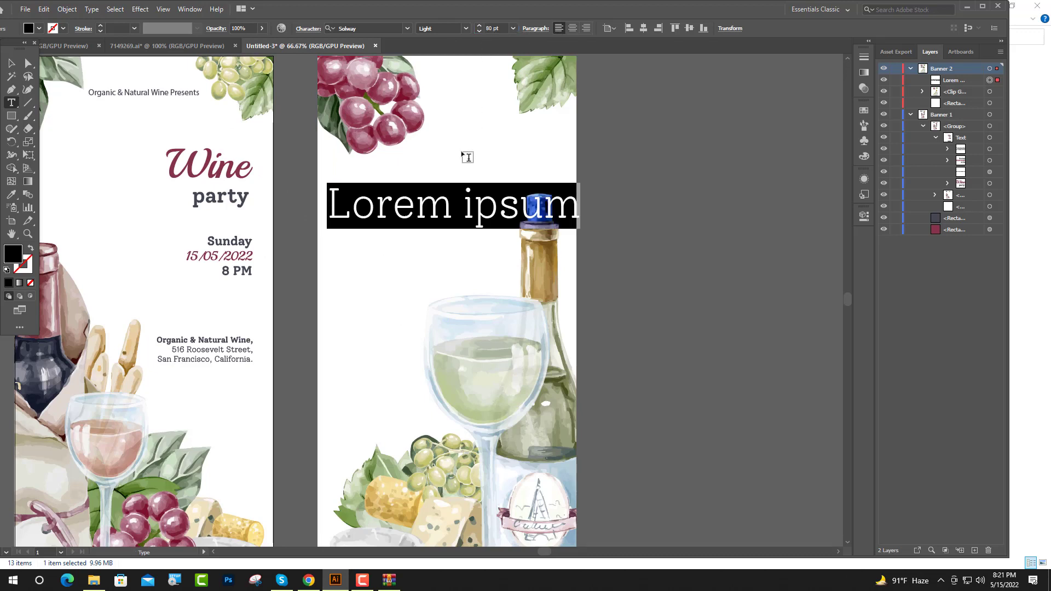
pyautogui.write('Wine')
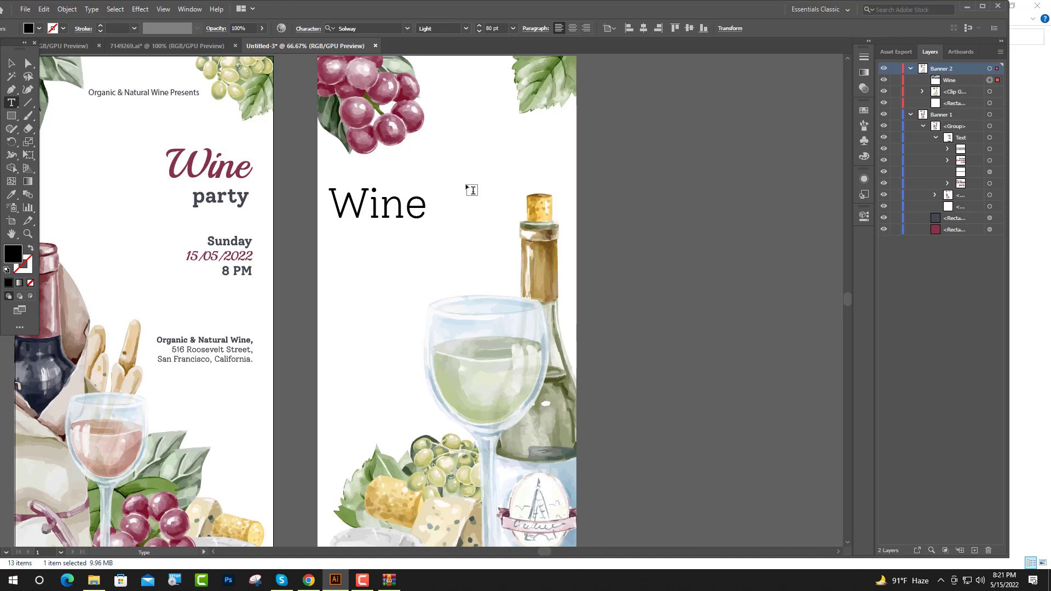
pyautogui.press('Return')
pyautogui.write('Pa')
pyautogui.press('BackSpace')
pyautogui.press('BackSpace')
pyautogui.write('party')
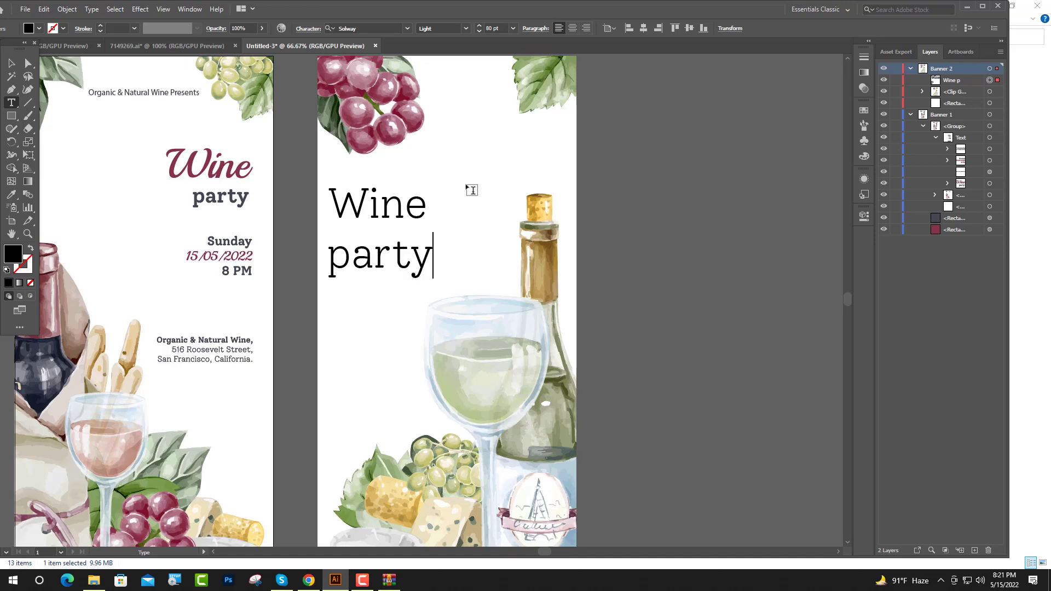
# - Set 'Wine' to Playball Regular and colour it with the maroon swatch
pyautogui.moveTo(428, 205); pyautogui.dragTo(318, 213)
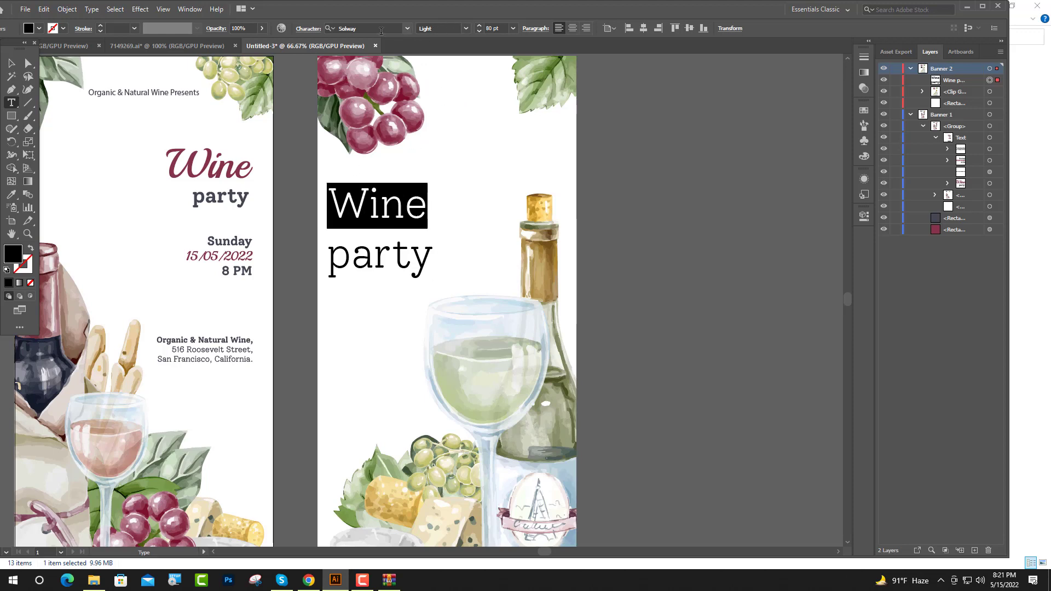
pyautogui.click(386, 27)
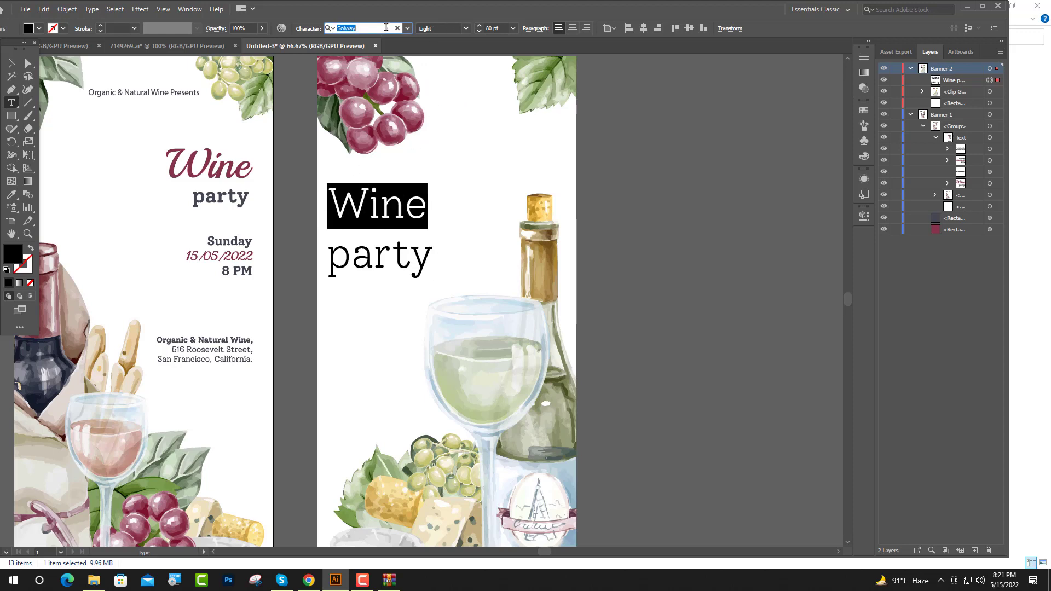
pyautogui.write('Pl')
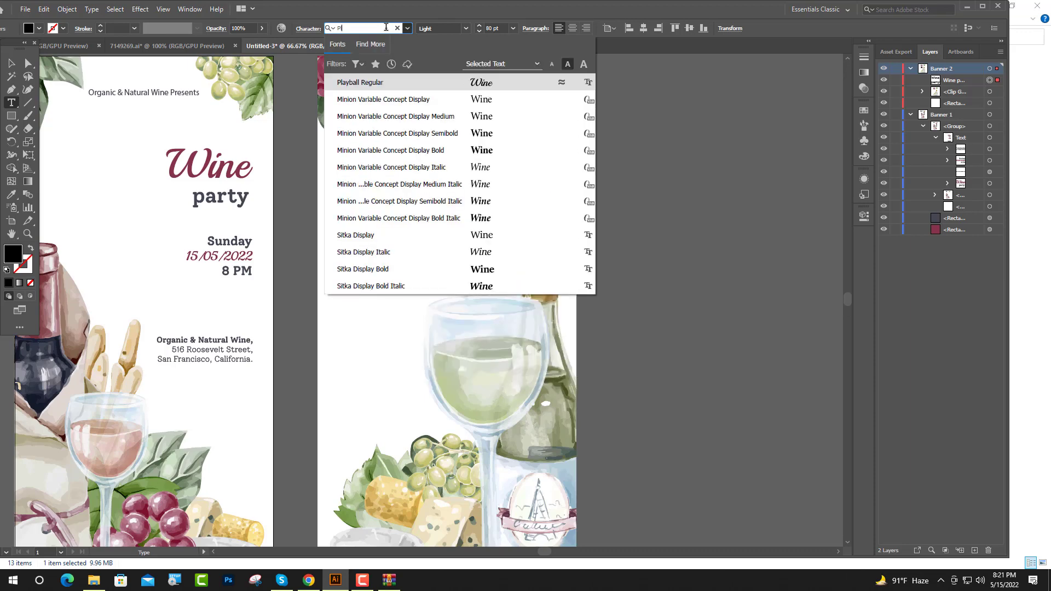
pyautogui.click(420, 83)
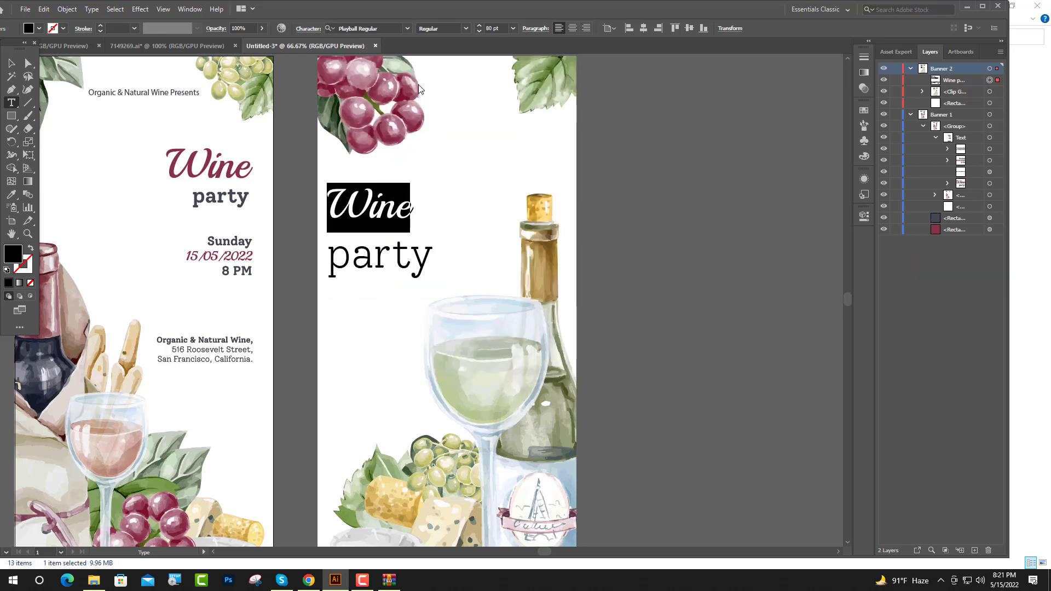
pyautogui.hotkey('ctrl', '-')
pyautogui.hotkey('ctrl', '-')
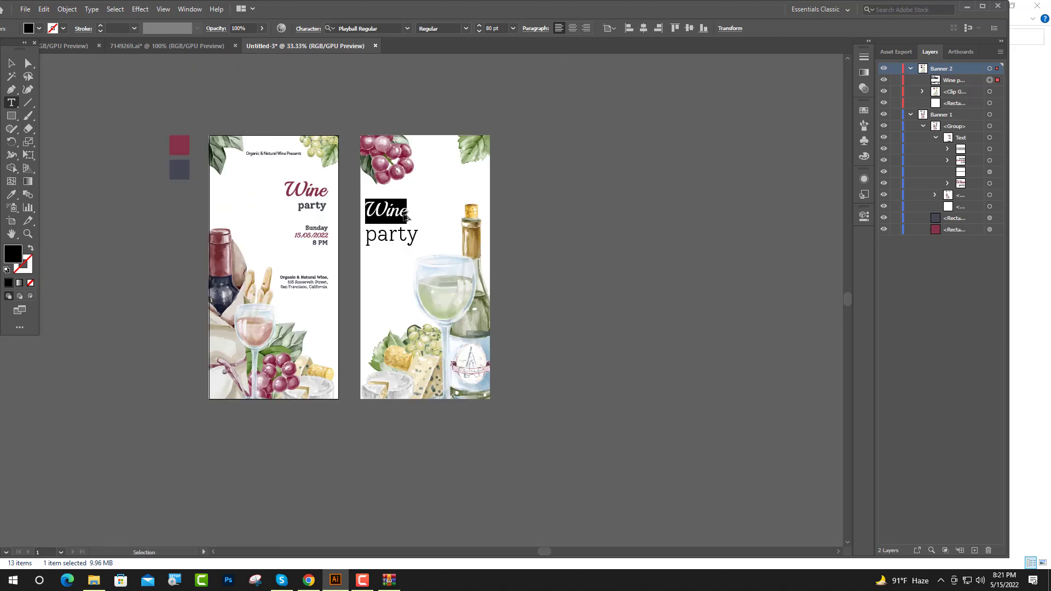
pyautogui.hotkey('ctrl', '-')
pyautogui.click(10, 194)
pyautogui.click(234, 163)
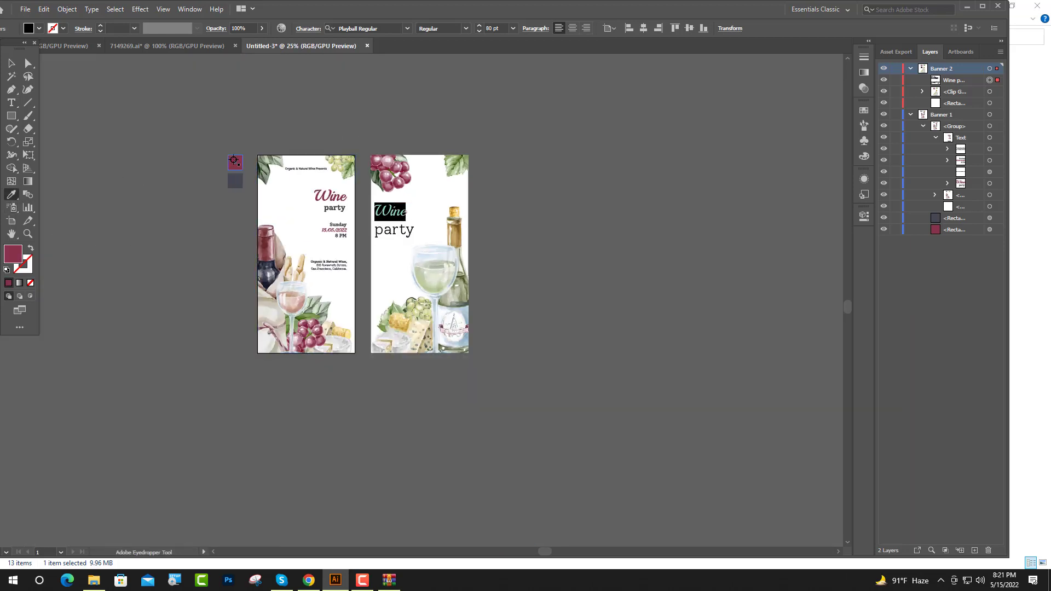
# - Add a 24 pt two-line text 'Sunday' / '15/05/2022' below the heading
pyautogui.press('v')
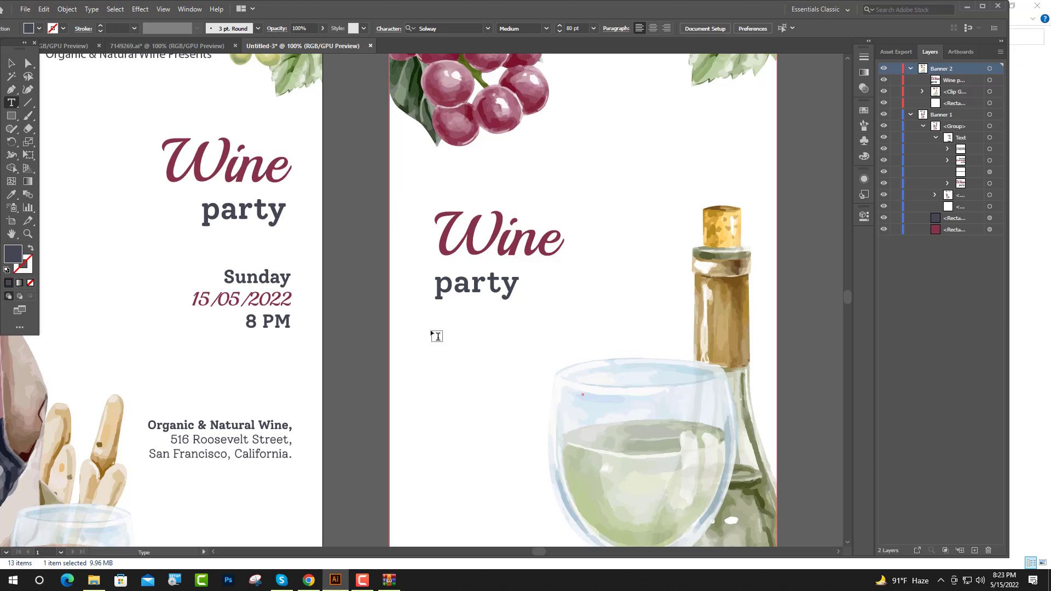
pyautogui.click(437, 336)
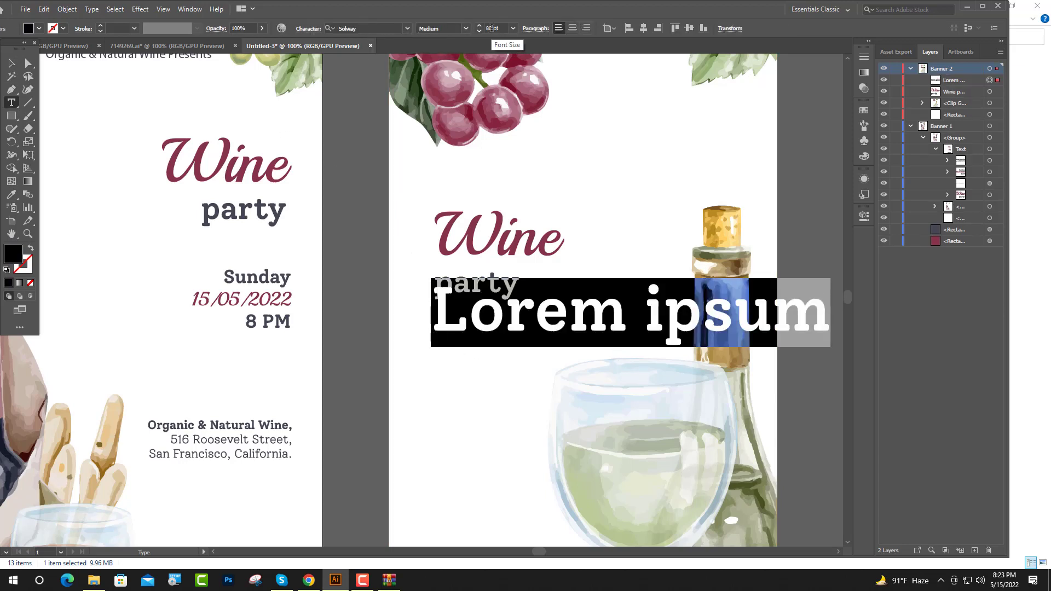
pyautogui.click(490, 28)
pyautogui.write('24')
pyautogui.press('Return')
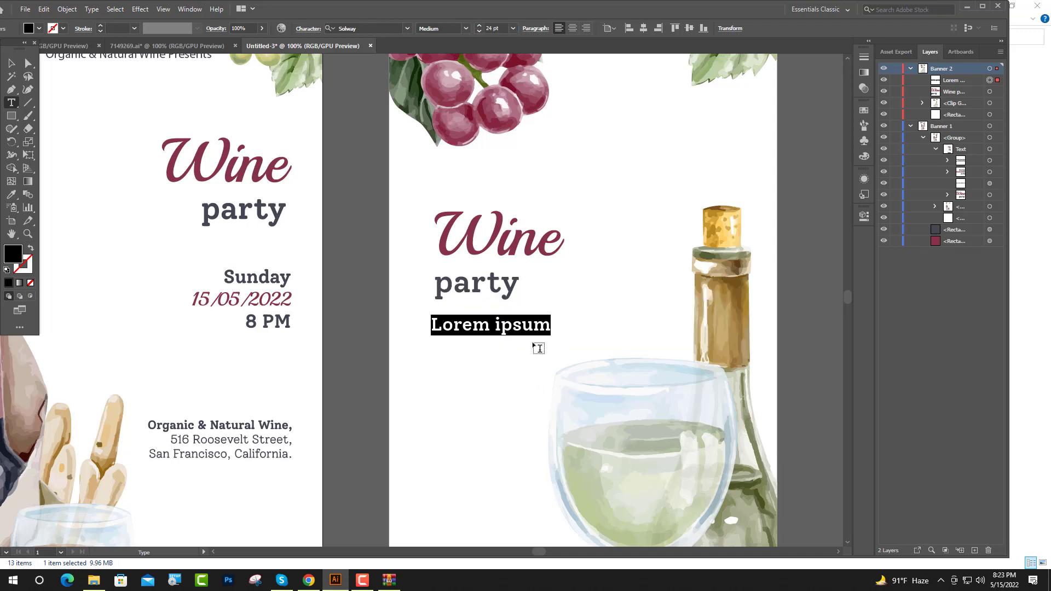
pyautogui.write('s')
pyautogui.press('BackSpace')
pyautogui.write('Sund')
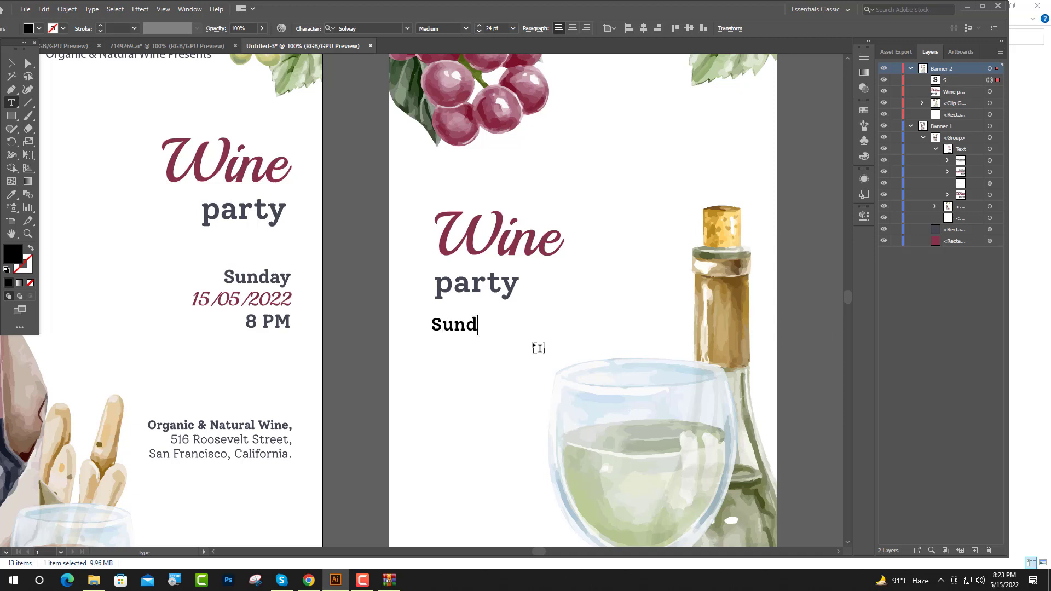
pyautogui.write('ay')
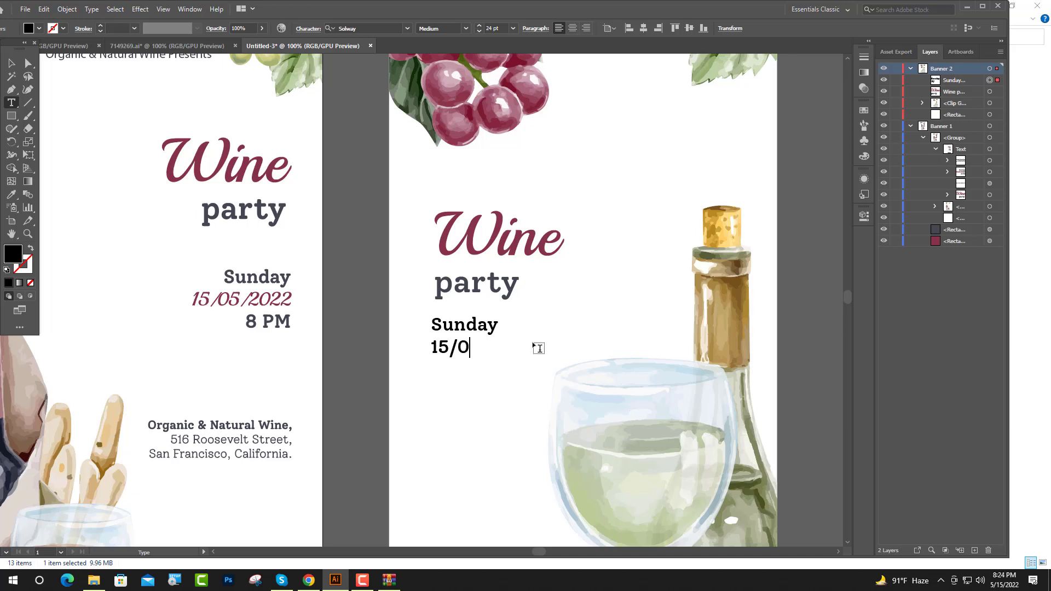
pyautogui.write('5/')
pyautogui.write('2022')
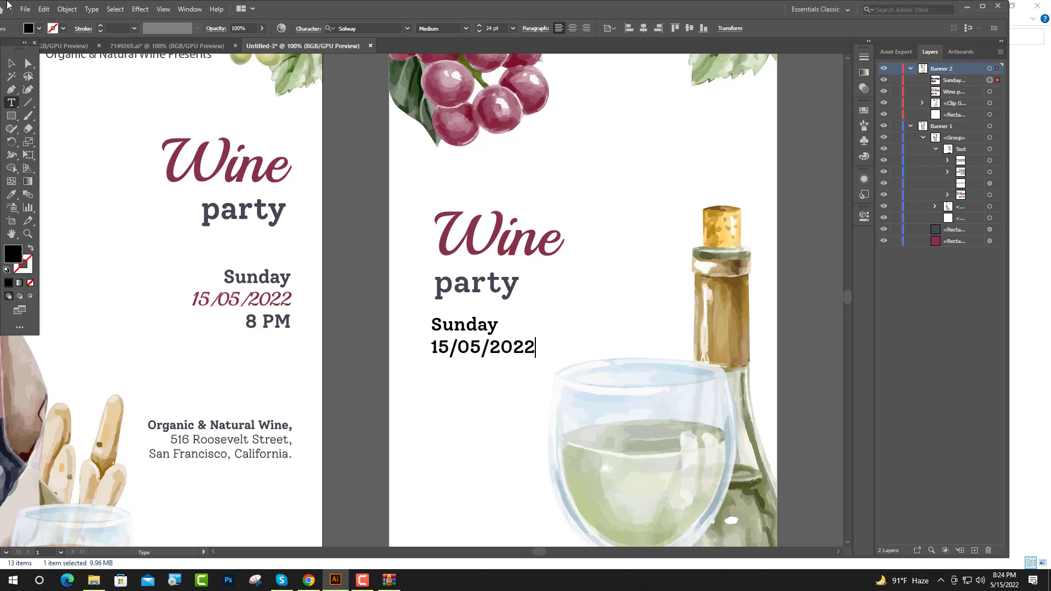
# - Move the Sunday and date text block lower on the banner
pyautogui.click(10, 64)
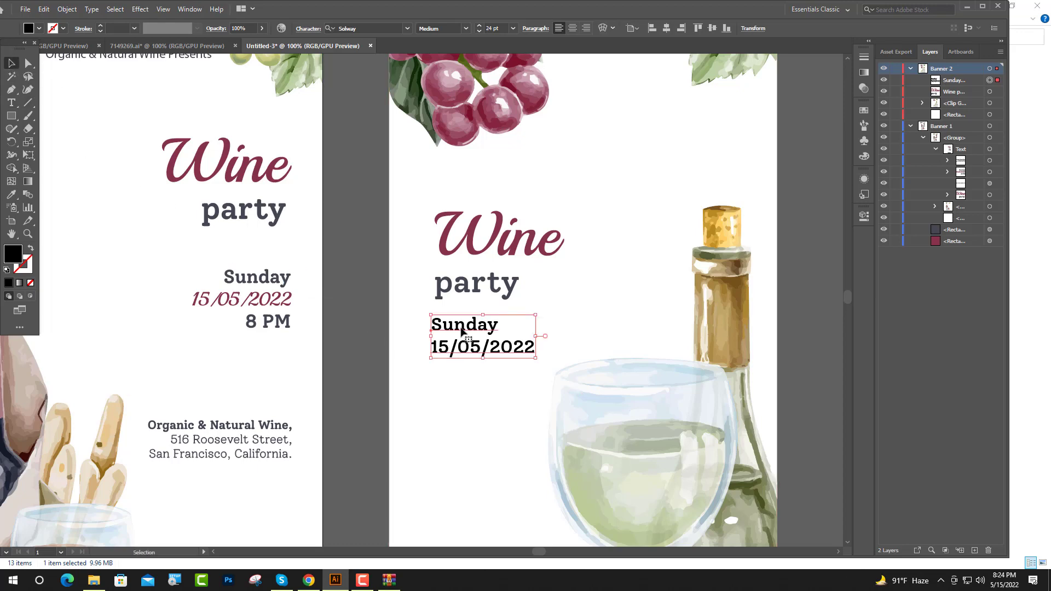
pyautogui.moveTo(462, 339); pyautogui.dragTo(460, 362)
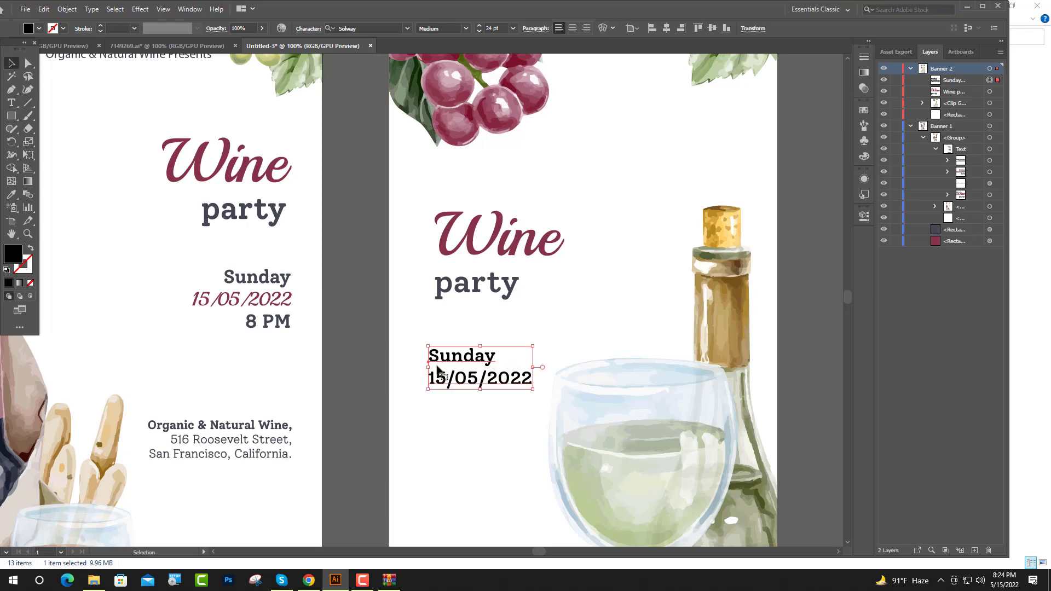
pyautogui.click(371, 387)
pyautogui.scroll(-3, 440, 394)
pyautogui.scroll(2, 437, 394)
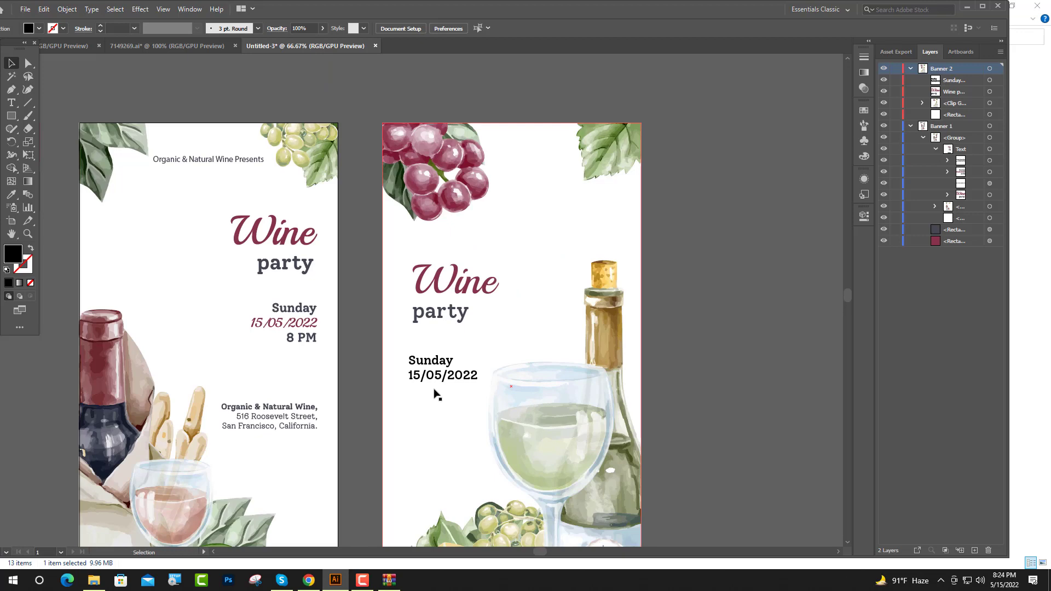
pyautogui.scroll(1, 424, 375)
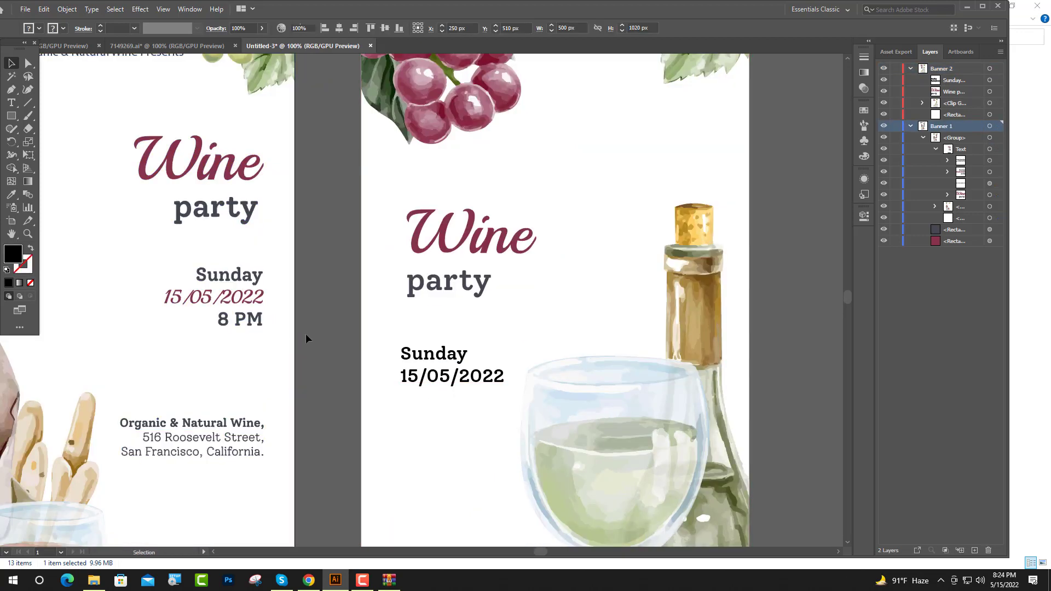
# - Give the date line the Wine heading's Playball font using the Eyedropper
pyautogui.click(433, 383)
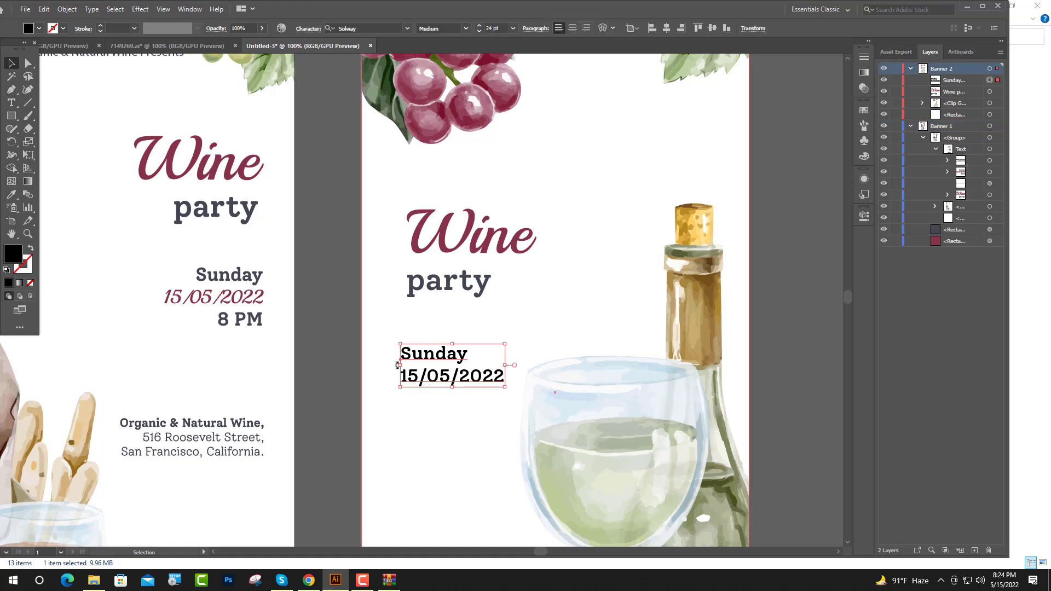
pyautogui.click(12, 104)
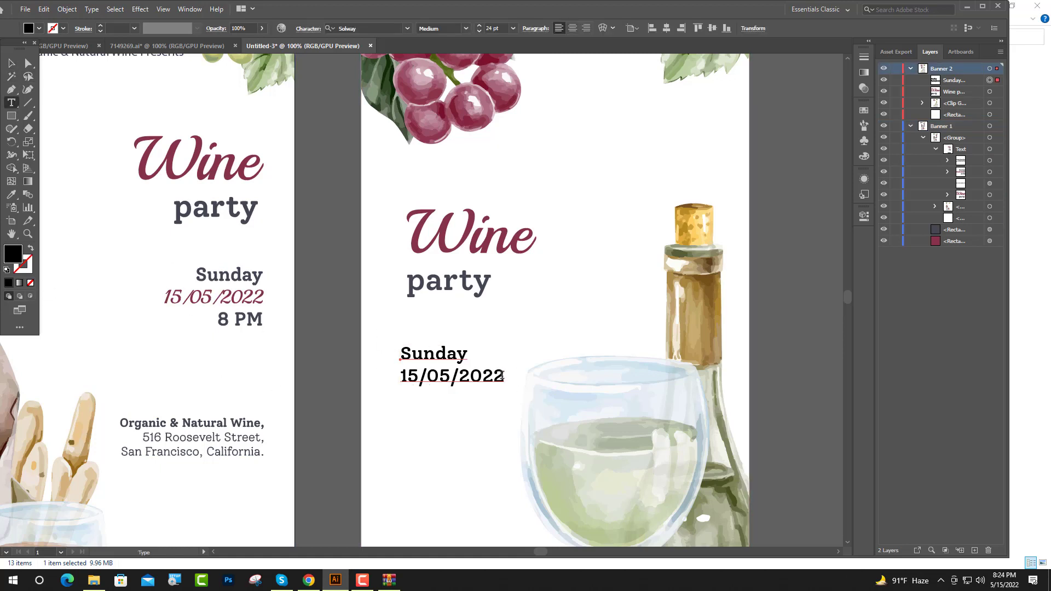
pyautogui.moveTo(512, 386); pyautogui.dragTo(364, 372)
pyautogui.press('i')
pyautogui.hotkey('ctrl', '-')
pyautogui.hotkey('ctrl', '-')
pyautogui.hotkey('ctrl', '-')
pyautogui.click(437, 267)
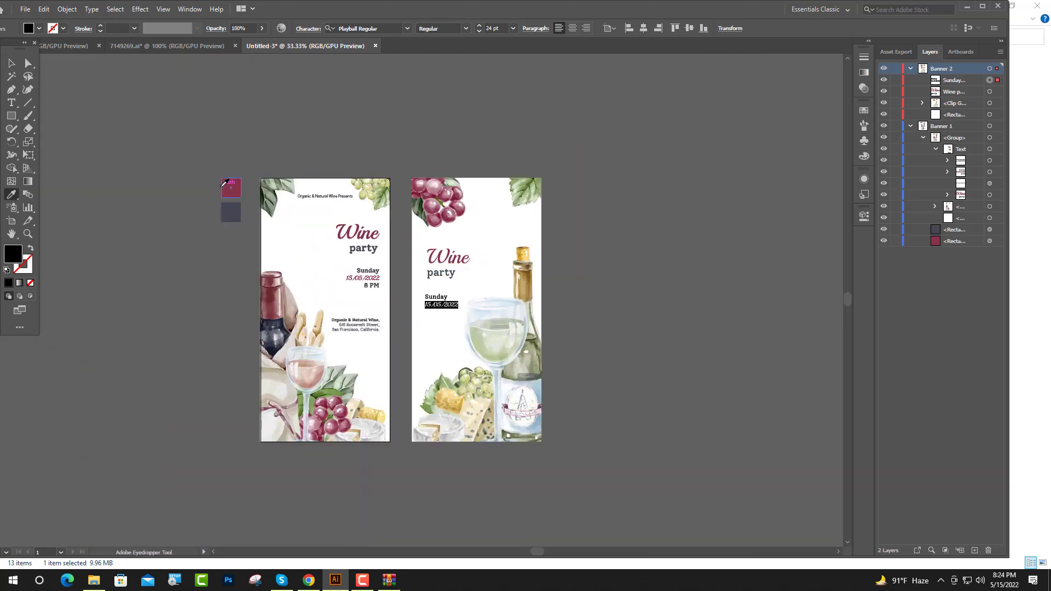
# - Colour the date with the maroon swatch and 'Sunday' with the grey swatch
pyautogui.click(230, 187)
pyautogui.click(13, 63)
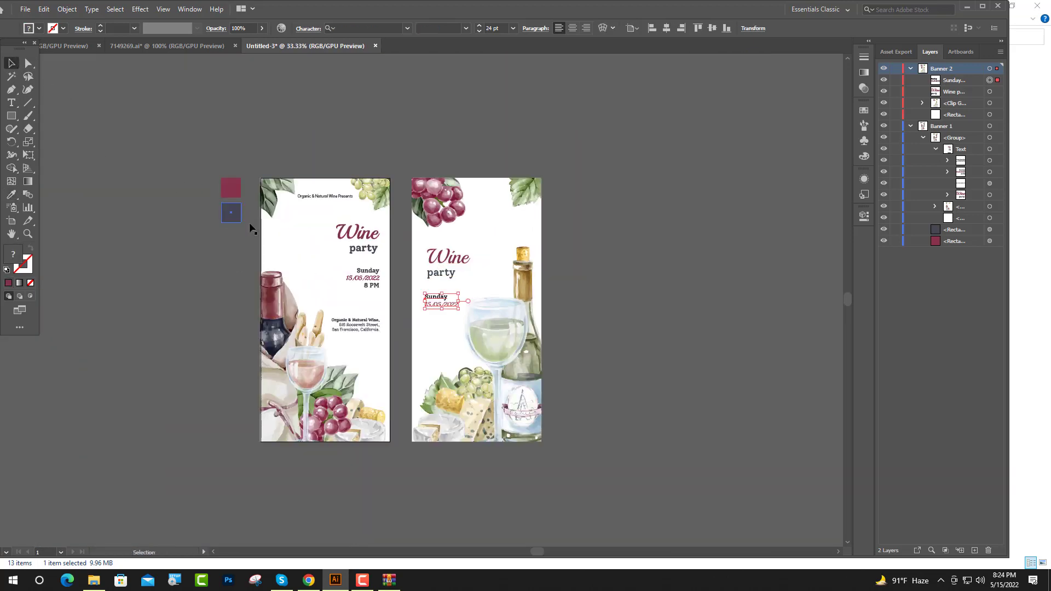
pyautogui.hotkey('ctrl', '+')
pyautogui.hotkey('ctrl', '+')
pyautogui.hotkey('ctrl', '+')
pyautogui.hotkey('ctrl', '+')
pyautogui.click(11, 103)
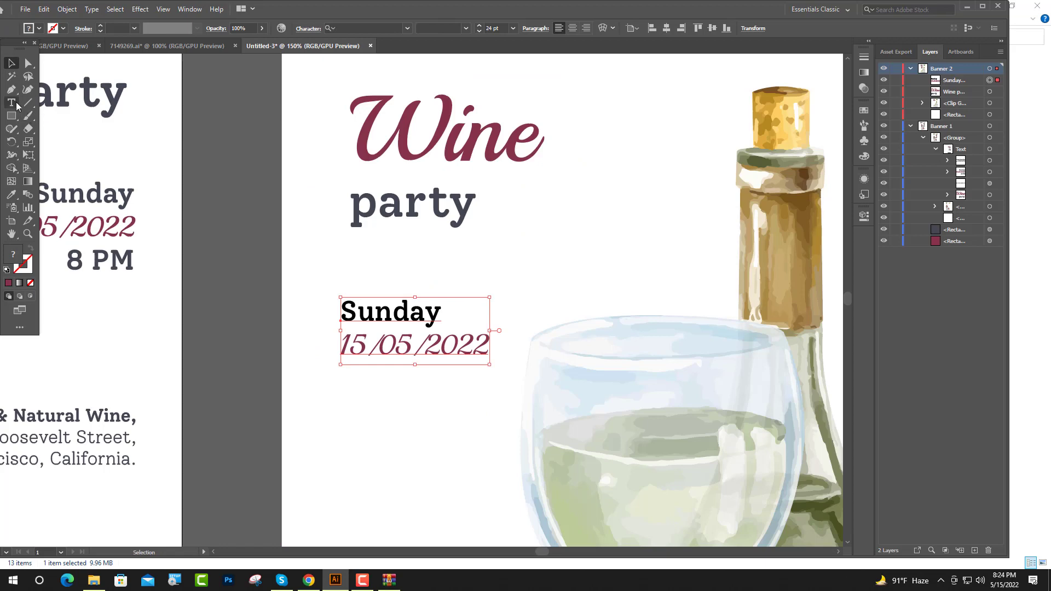
pyautogui.doubleClick(436, 313)
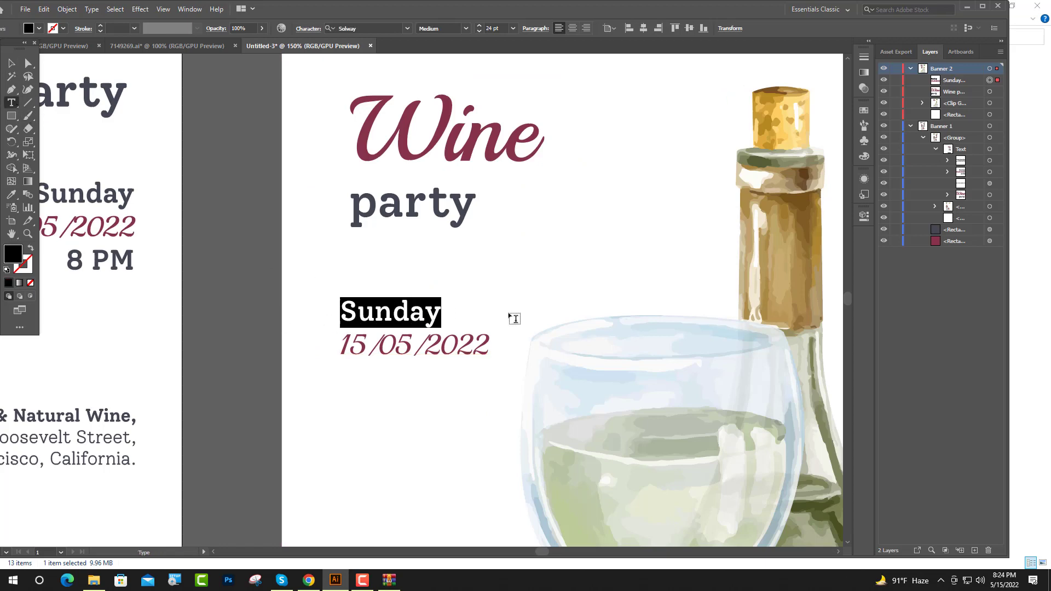
pyautogui.hotkey('ctrl', '-')
pyautogui.hotkey('ctrl', '-')
pyautogui.hotkey('ctrl', '-')
pyautogui.click(11, 194)
pyautogui.click(202, 174)
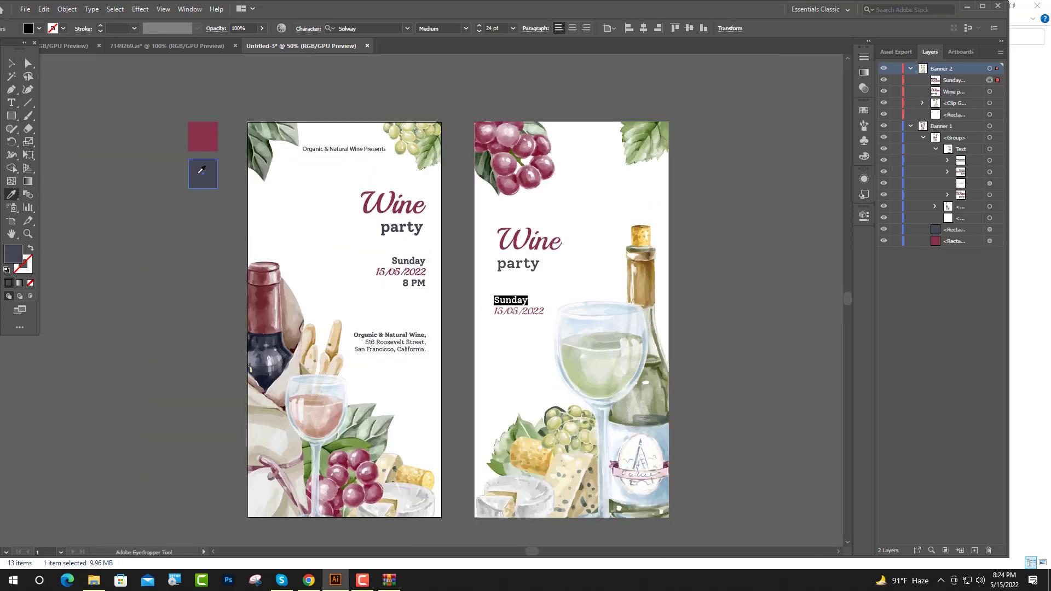
# - Lower the Sunday and date text slightly and left-align it with the 'Wine party' heading
pyautogui.press('v')
pyautogui.click(540, 305)
pyautogui.scroll(2, 540, 305)
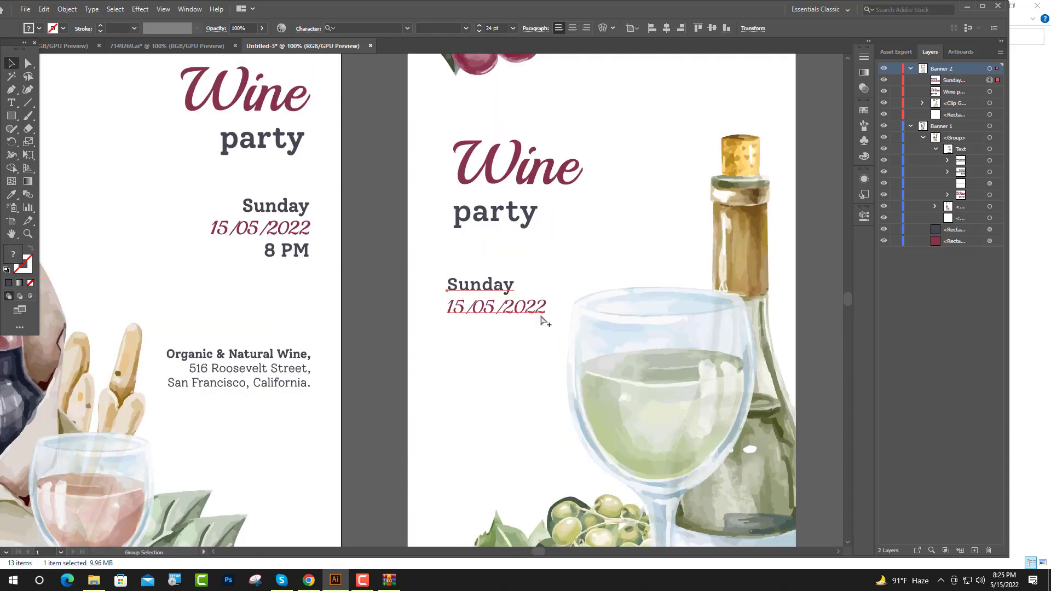
pyautogui.click(512, 310)
pyautogui.scroll(-1, 382, 314)
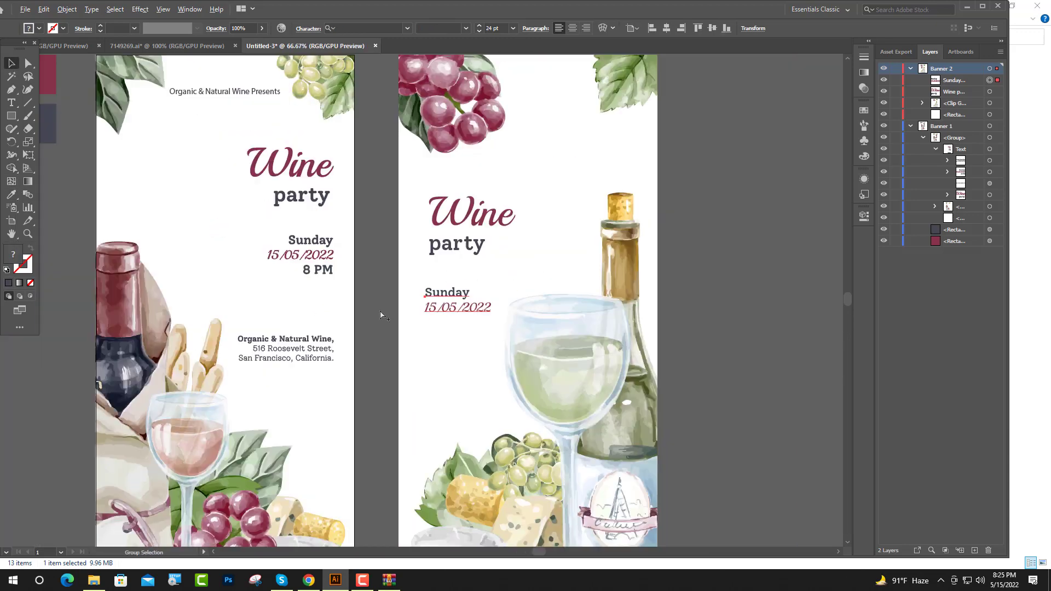
pyautogui.click(382, 344)
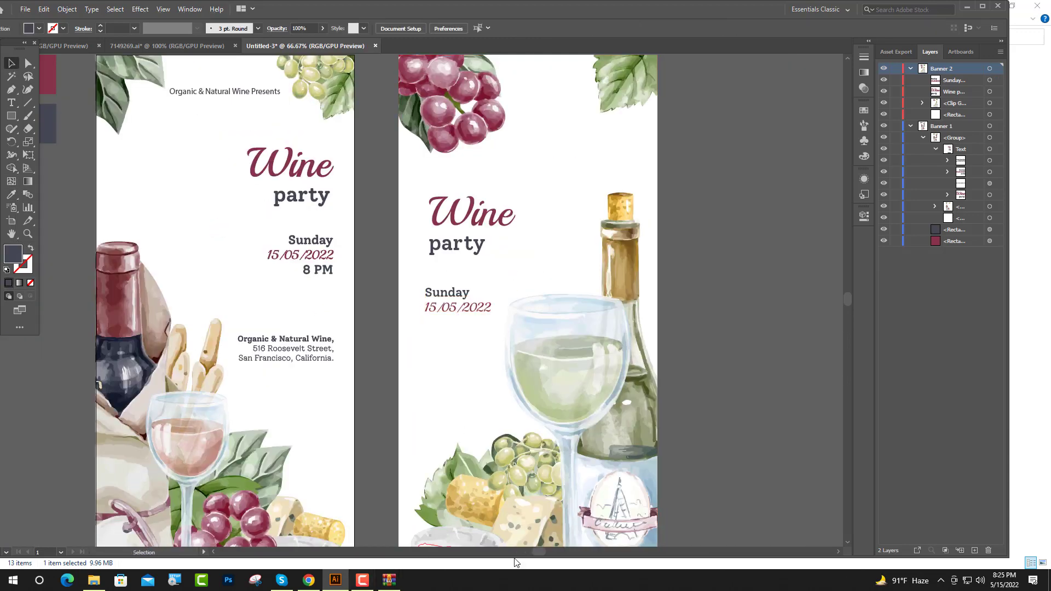
pyautogui.moveTo(465, 323); pyautogui.dragTo(465, 330)
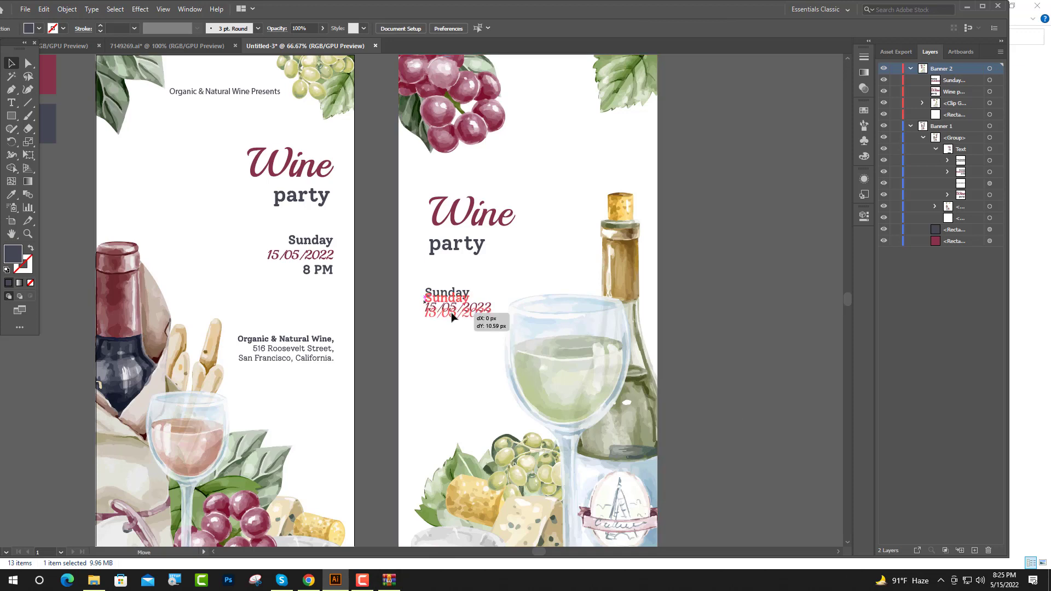
pyautogui.keyDown('shift'); pyautogui.click(471, 216); pyautogui.keyUp('shift')
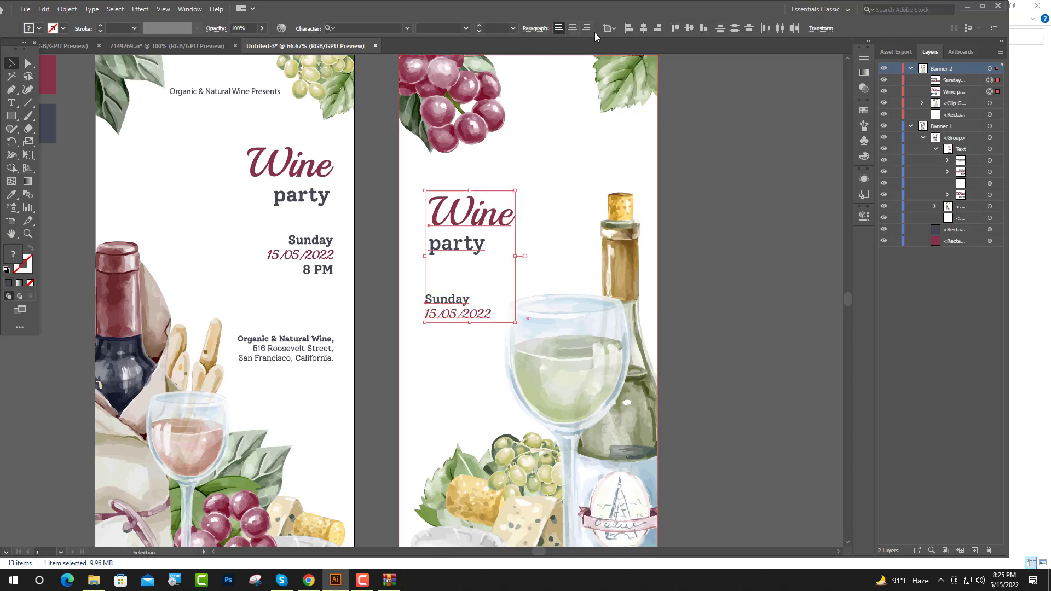
pyautogui.click(629, 28)
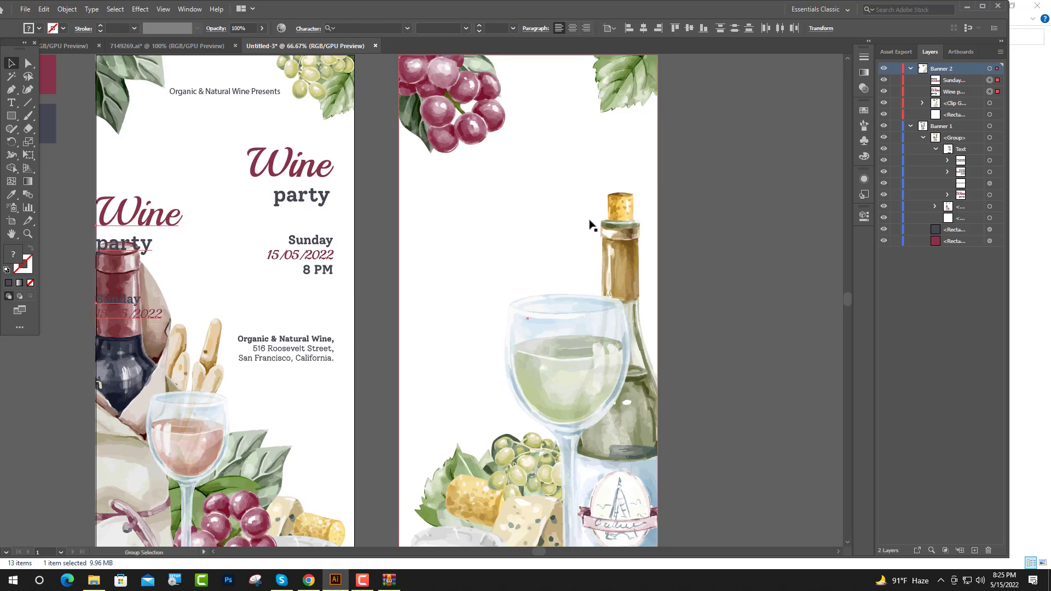
pyautogui.hotkey('ctrl', '-')
pyautogui.hotkey('ctrl', '-')
pyautogui.moveTo(371, 219); pyautogui.dragTo(533, 234)
pyautogui.click(707, 231)
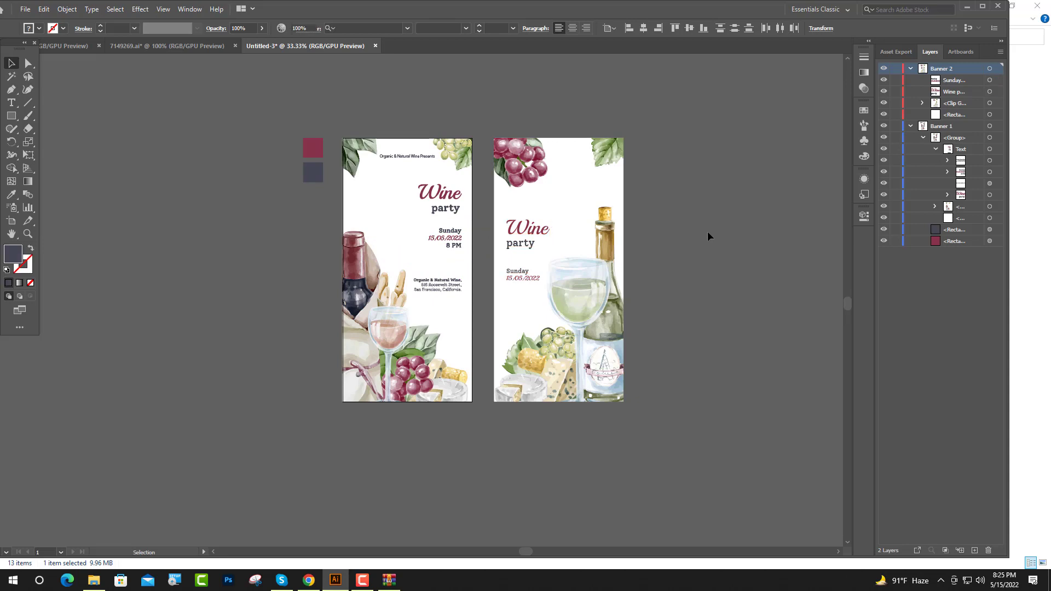
# - Left-align the heading and date text relative to each other using Align To Selection
pyautogui.click(528, 244)
pyautogui.keyDown('shift'); pyautogui.click(528, 280); pyautogui.keyUp('shift')
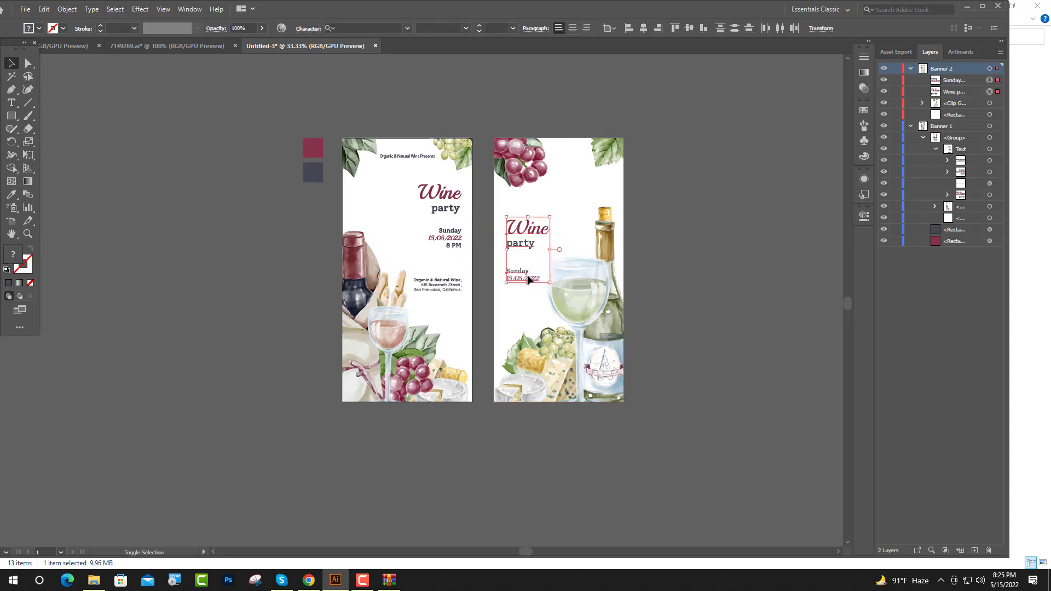
pyautogui.click(611, 28)
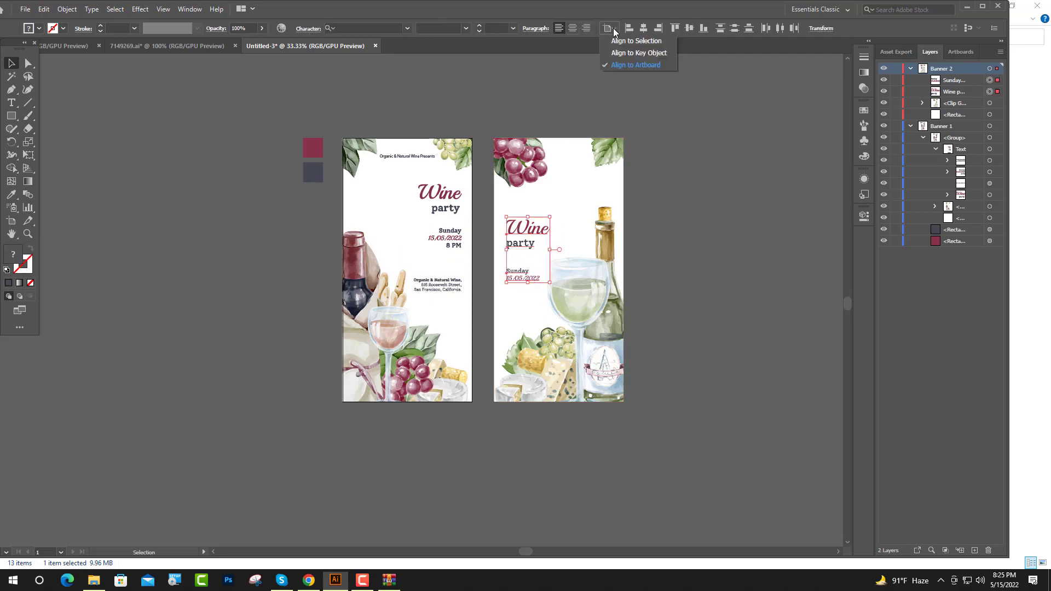
pyautogui.click(644, 42)
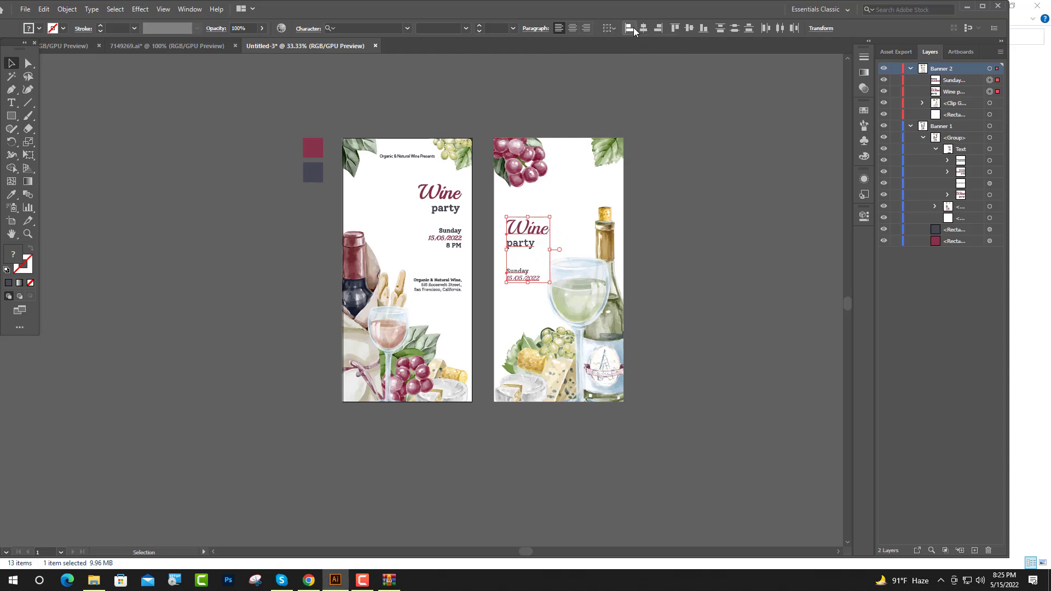
pyautogui.scroll(3, 517, 264)
pyautogui.scroll(1, 547, 328)
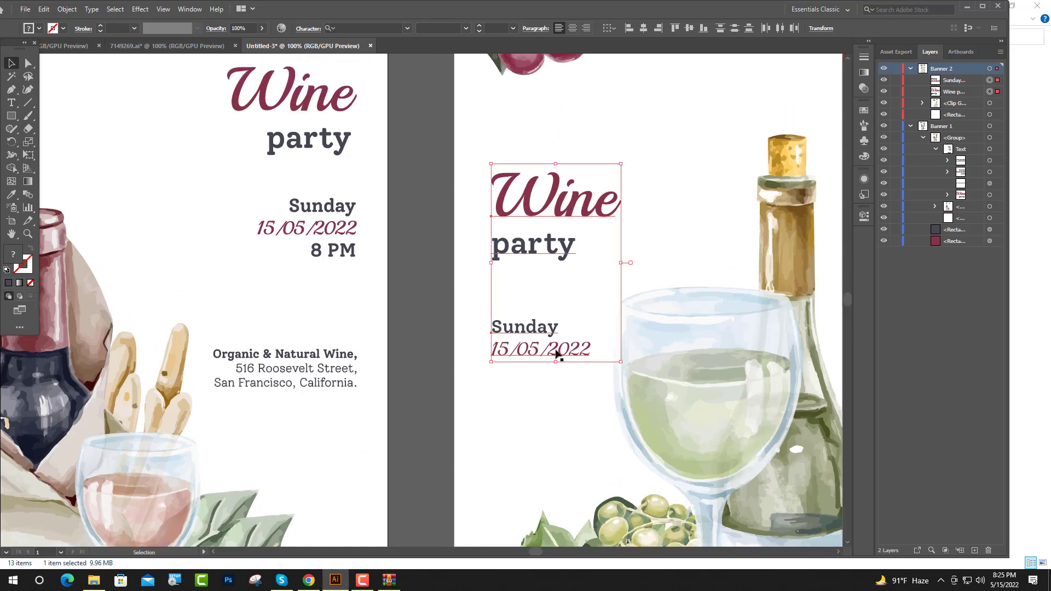
pyautogui.scroll(-3, 482, 346)
# - Nudge the Sunday and date text down twice, then select it with the heading
pyautogui.click(502, 349)
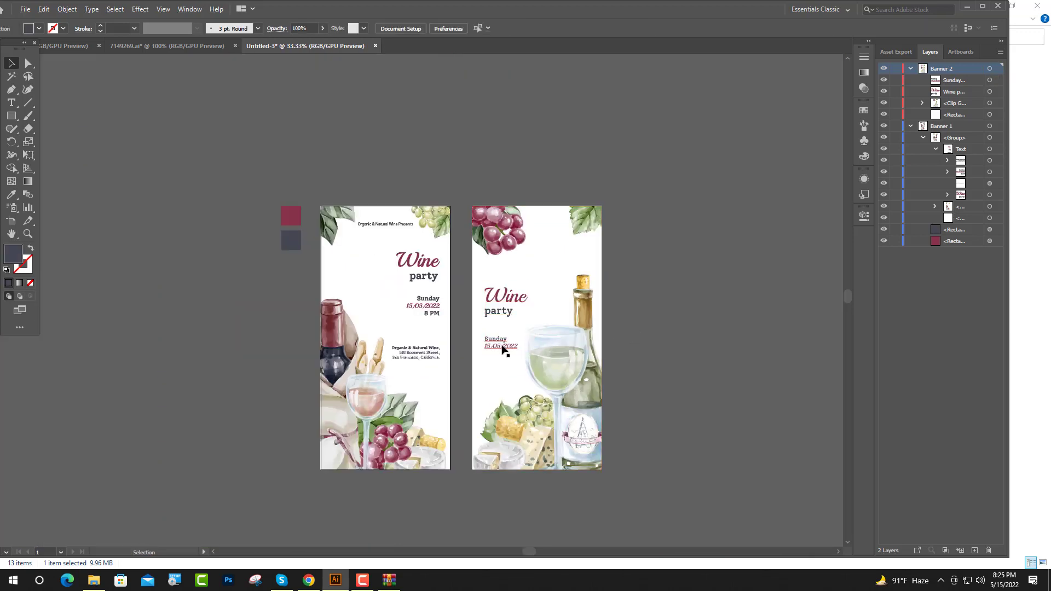
pyautogui.click(503, 350)
pyautogui.hotkey('shift', 'Down')
pyautogui.hotkey('shift', 'Down')
pyautogui.hotkey('shift', 'Down')
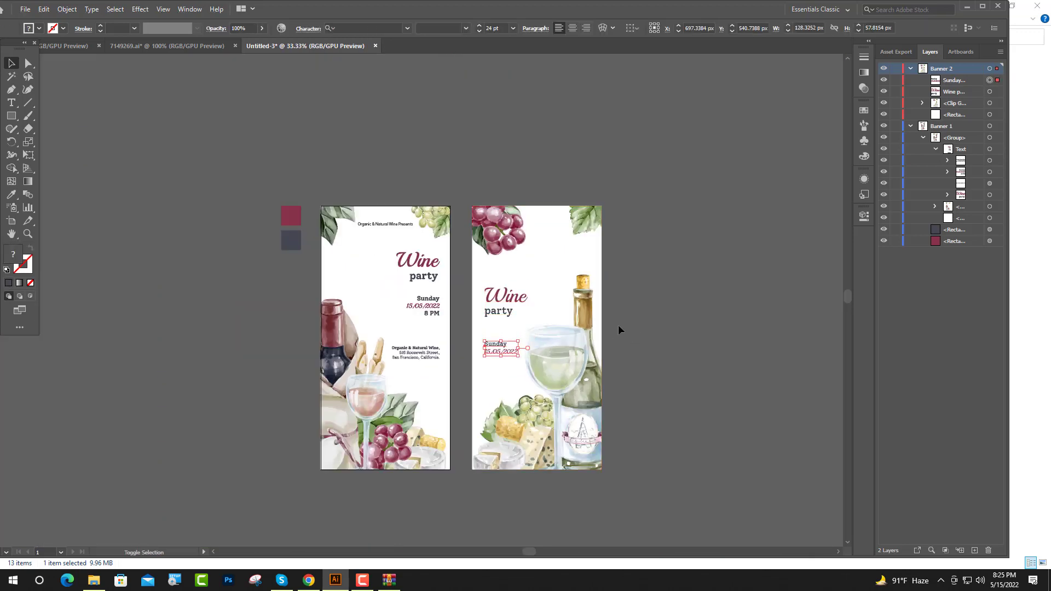
pyautogui.hotkey('shift', 'Down')
pyautogui.hotkey('shift', 'Down')
pyautogui.hotkey('shift', 'Down')
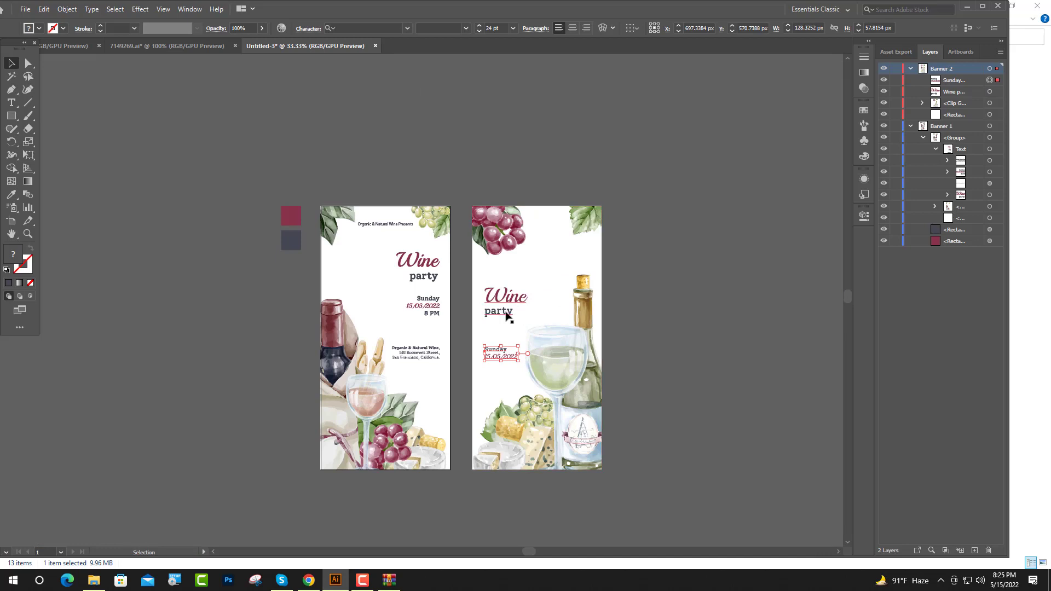
pyautogui.keyDown('shift'); pyautogui.click(508, 317); pyautogui.keyUp('shift')
pyautogui.hotkey('ctrl', '+')
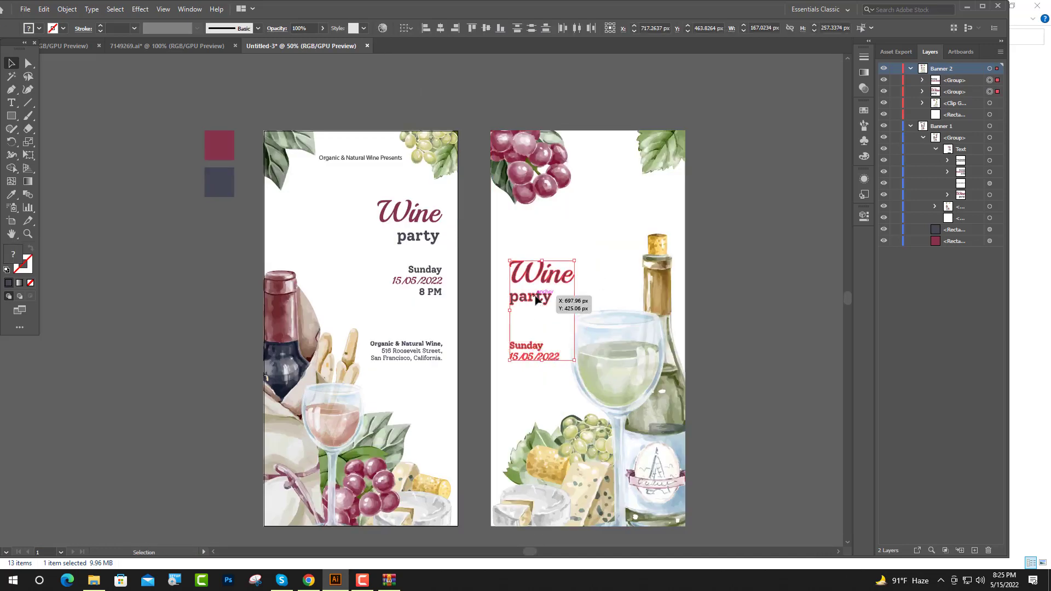
# - Group the heading and date text and name the group 'Text'
pyautogui.hotkey('ctrl', 'g')
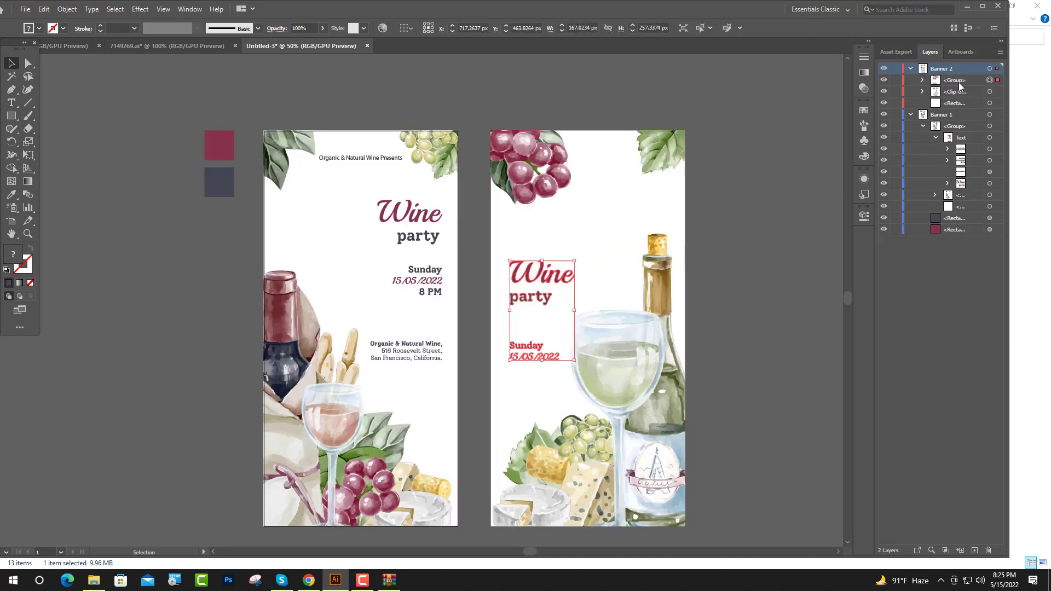
pyautogui.doubleClick(957, 81)
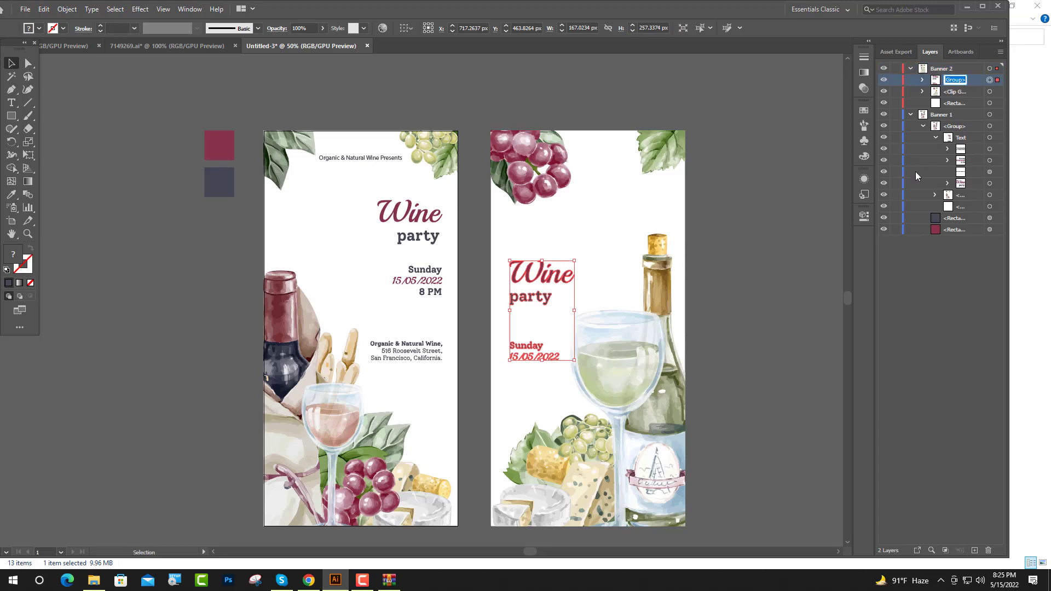
pyautogui.write('Text')
pyautogui.press('Return')
pyautogui.click(362, 579)
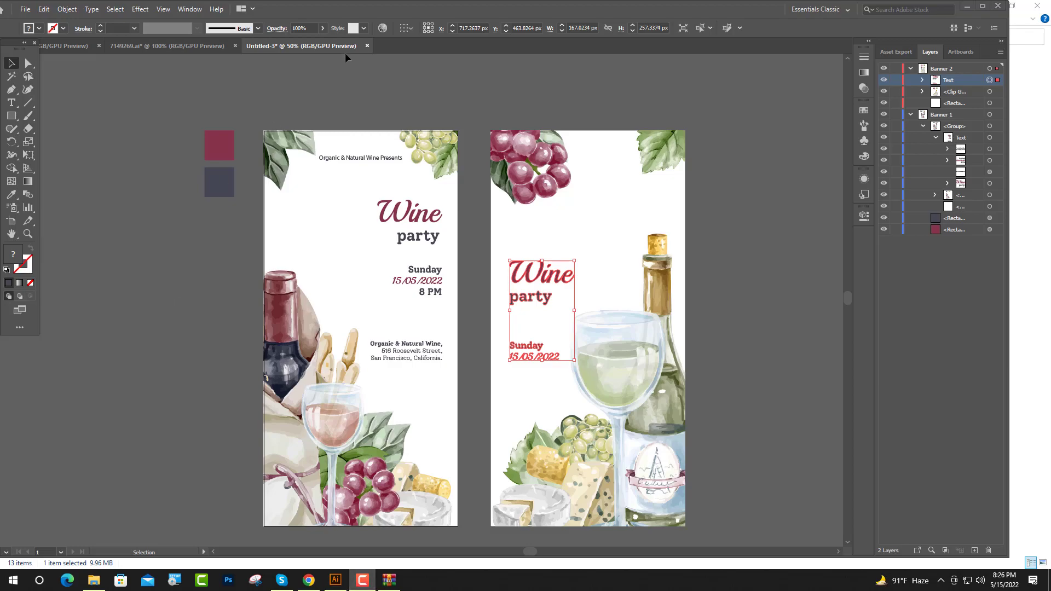